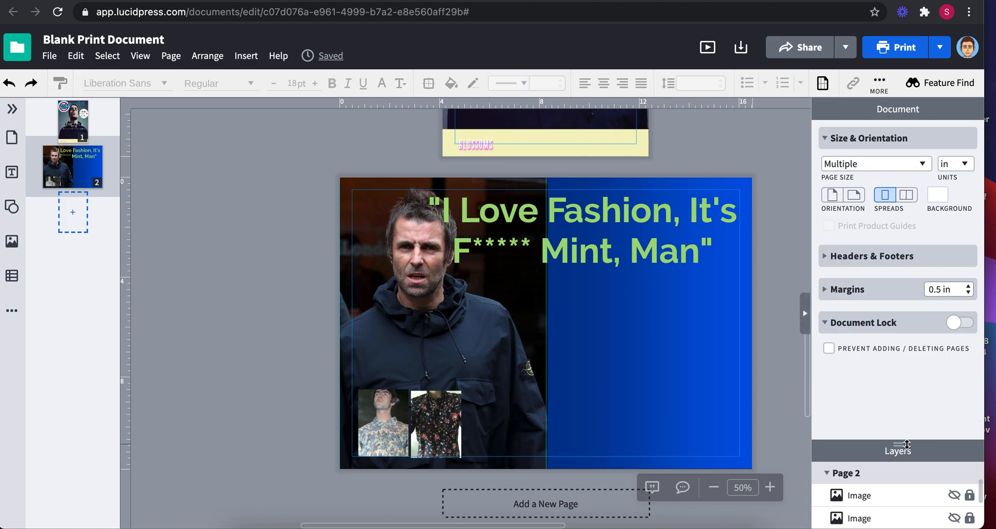
- Enlarge the layers list and set the dark floral shirt image's border colour to light green
drag(901, 445, 898, 295)
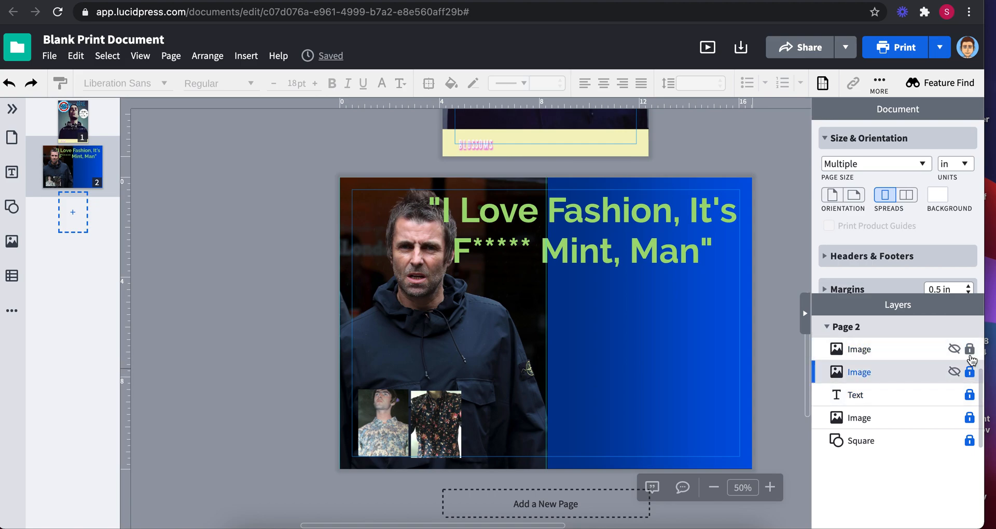
click(433, 415)
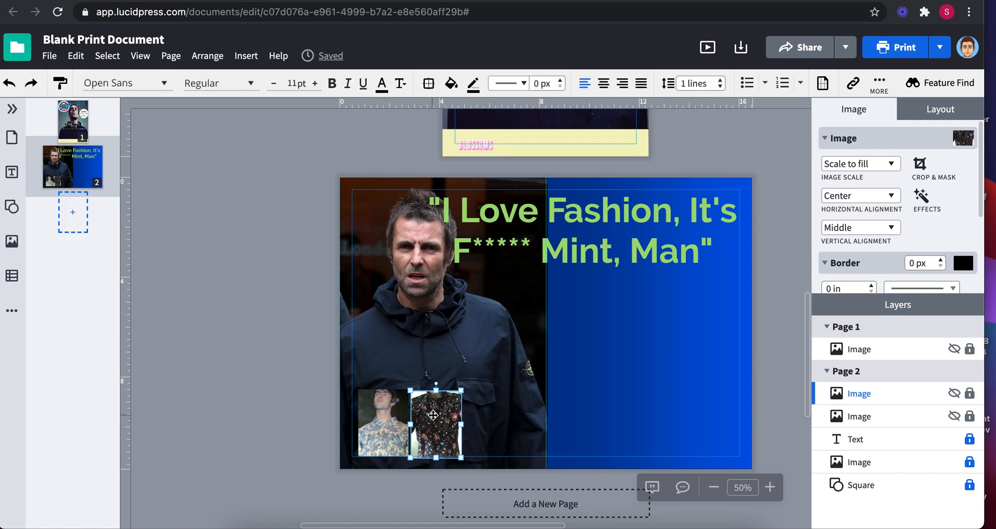
click(369, 416)
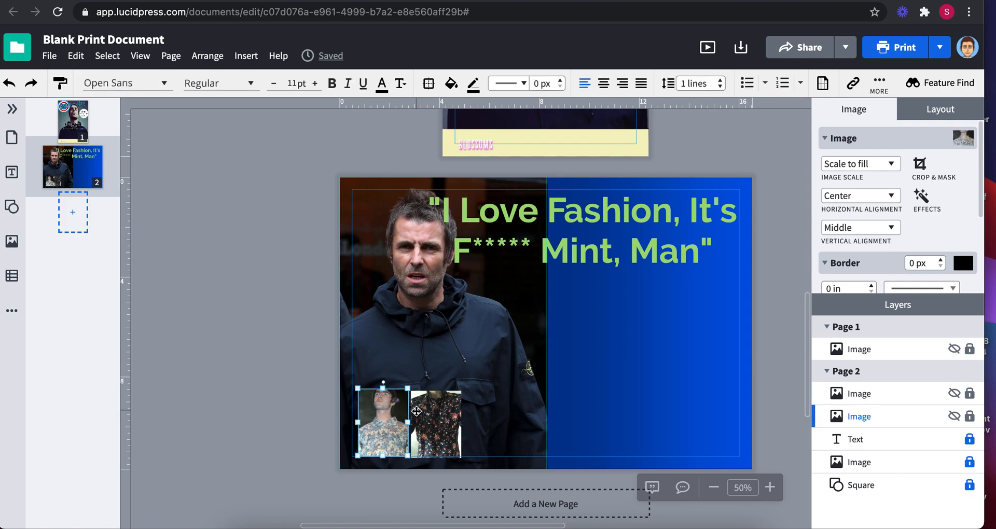
click(432, 414)
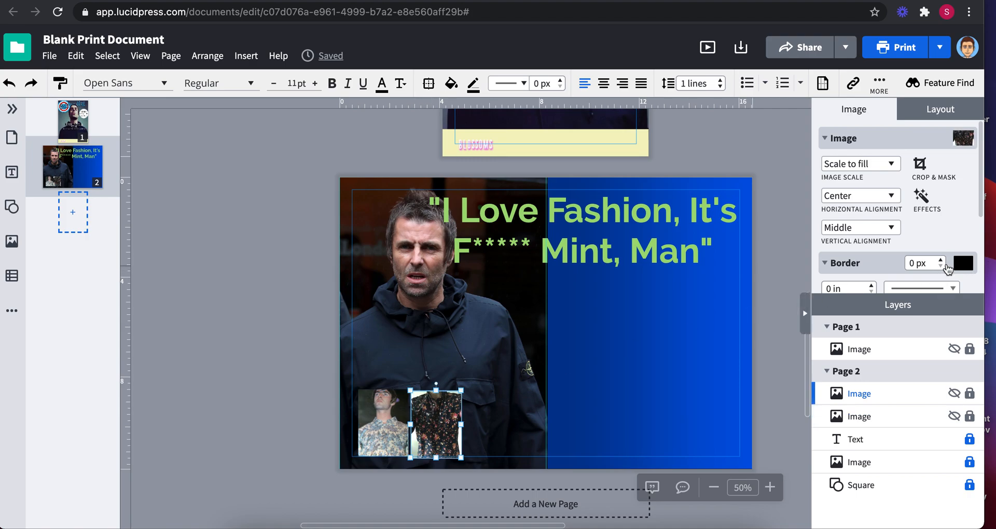
click(962, 264)
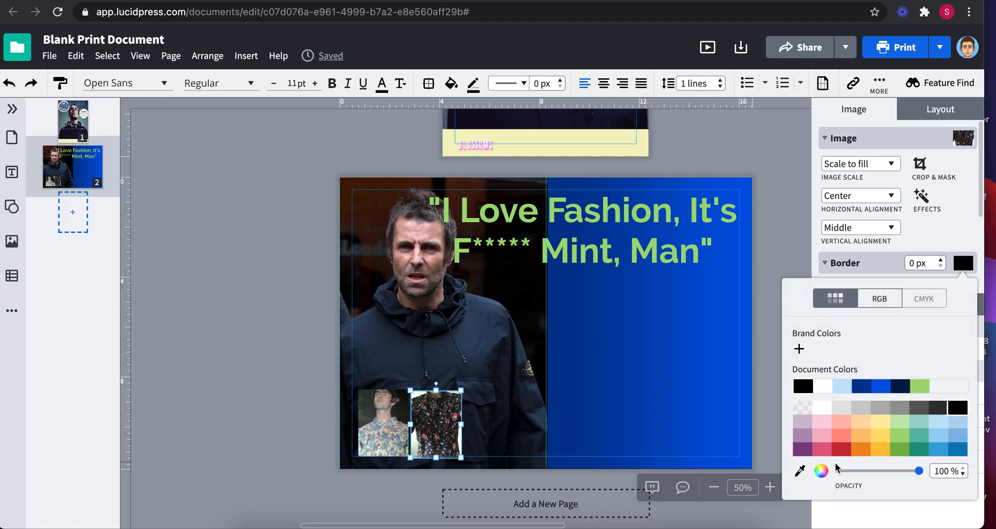
click(900, 425)
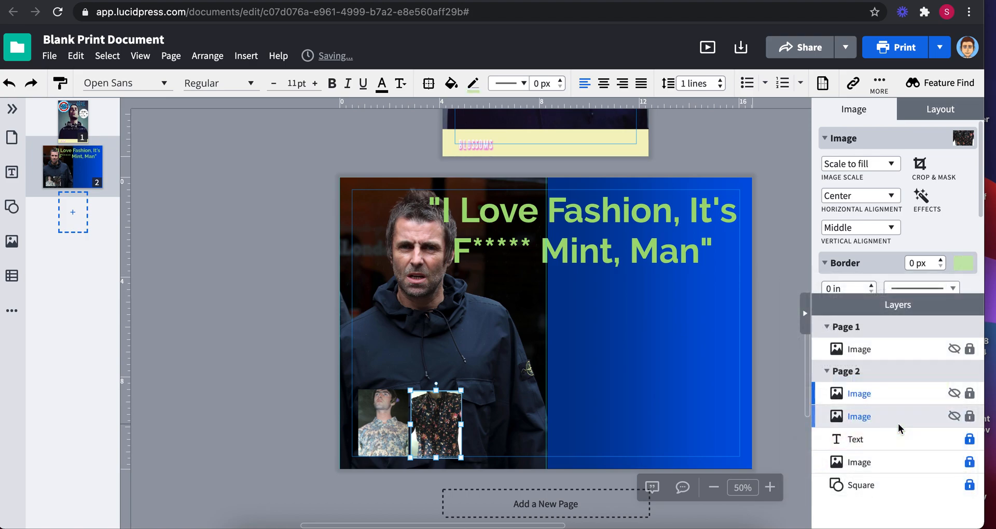
- Set the dark floral shirt image's border width to 9 px
click(941, 260)
click(941, 260)
click(941, 260)
click(941, 261)
click(941, 261)
click(942, 260)
click(941, 260)
click(941, 260)
click(942, 260)
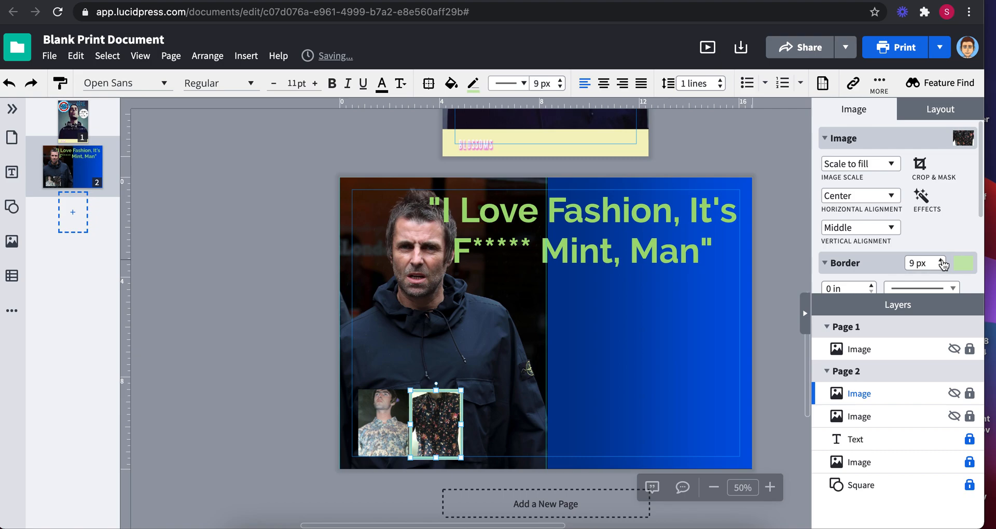
- Give the small portrait photo beside the dark shirt a matching light green border 9 px wide
click(365, 425)
click(963, 265)
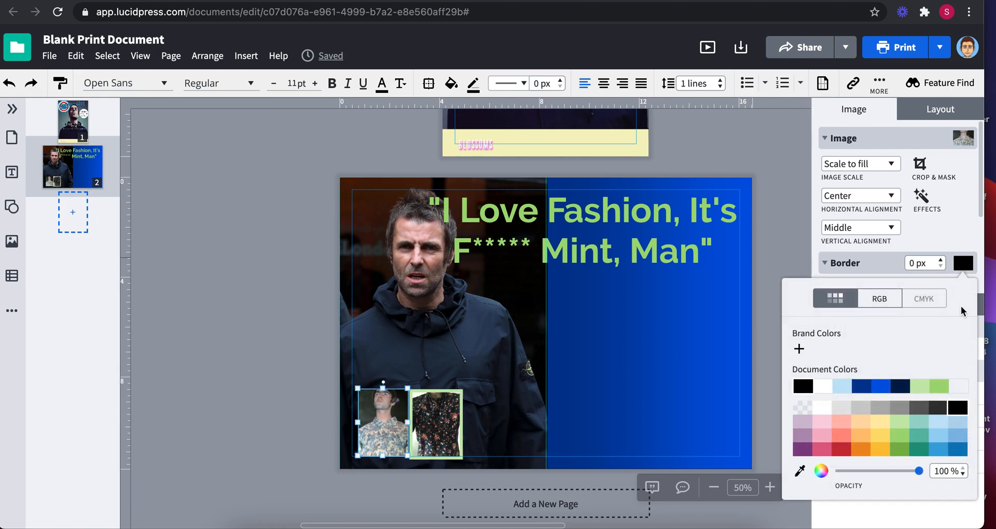
click(900, 423)
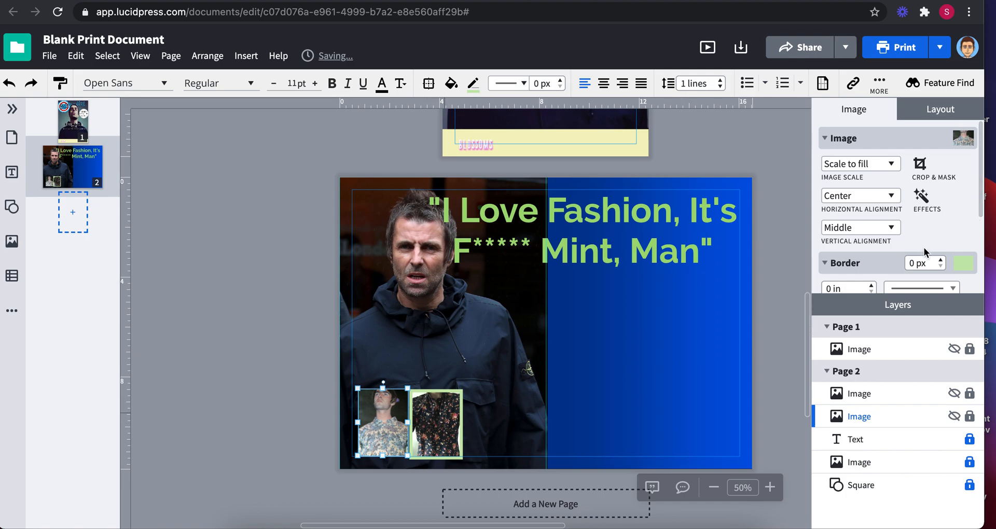
click(941, 261)
click(941, 260)
click(941, 261)
click(941, 260)
click(942, 261)
click(941, 260)
click(942, 261)
click(941, 261)
click(941, 261)
click(422, 431)
click(382, 437)
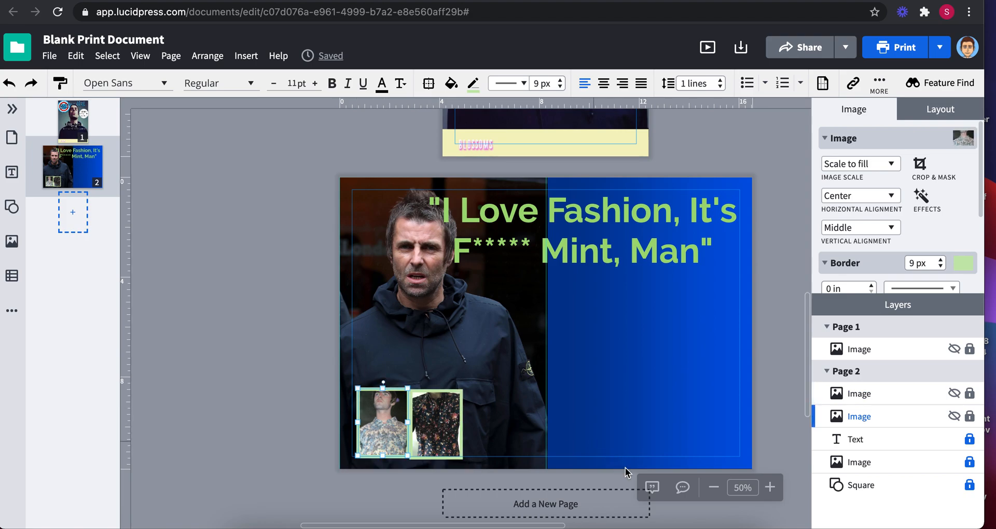
- Move the dark floral shirt image slightly up so its top edge lines up with the small portrait photo
click(770, 488)
click(770, 487)
click(770, 487)
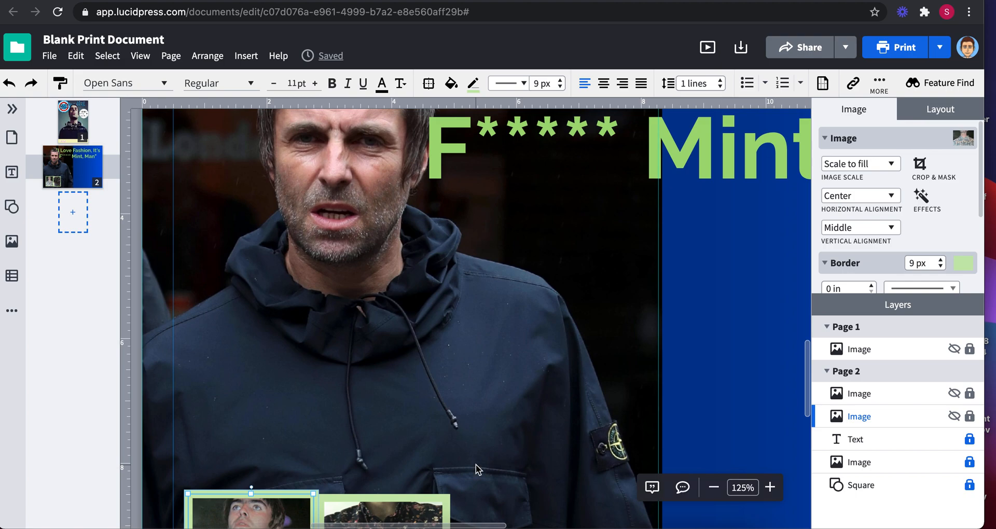
scroll(478, 470, down, 5)
click(419, 377)
drag(419, 377, 417, 365)
click(285, 386)
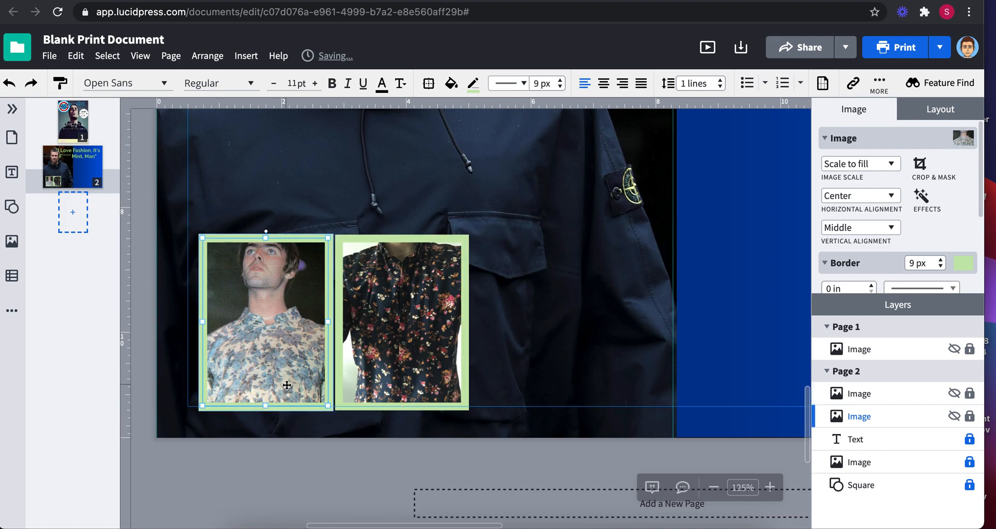
click(393, 433)
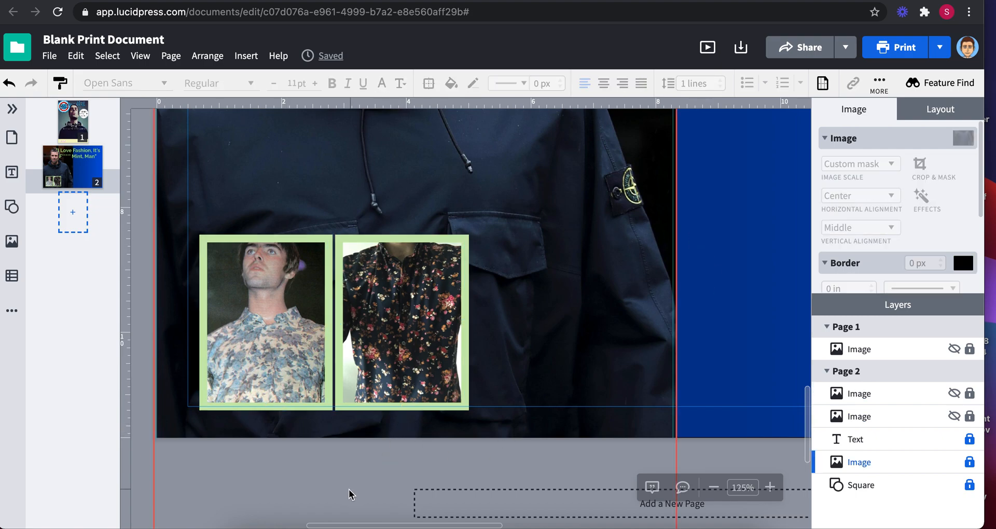
- Tilt the dark floral shirt image anticlockwise and the small portrait photo clockwise so their upper corners overlap
click(418, 350)
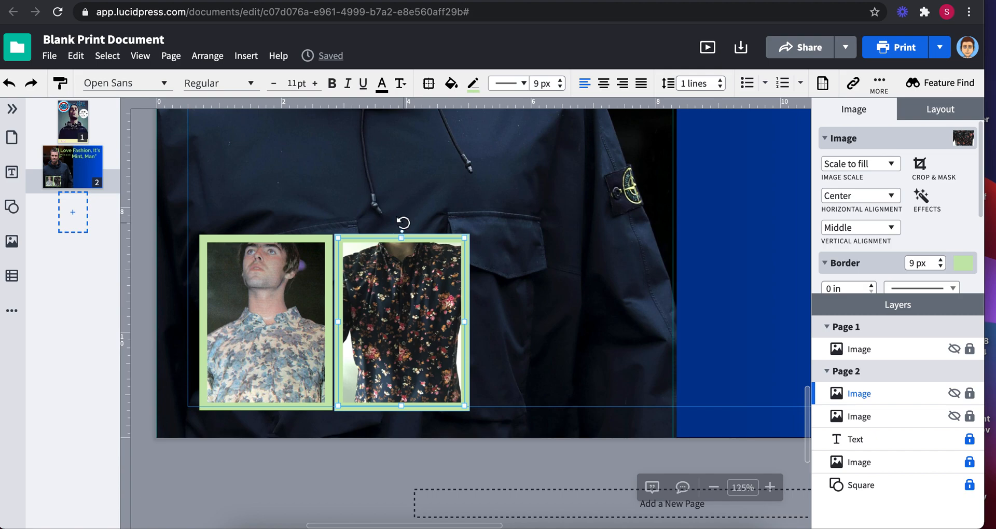
drag(403, 223, 360, 230)
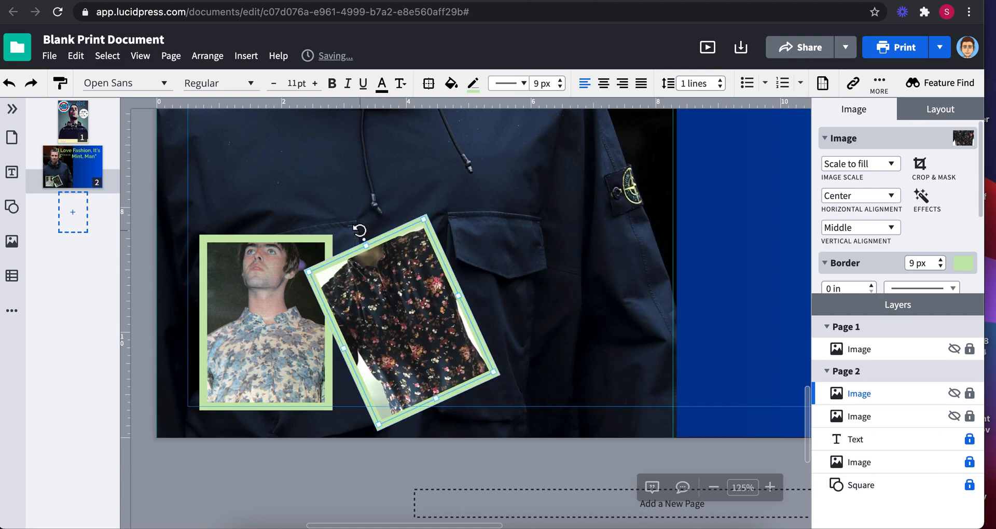
click(268, 270)
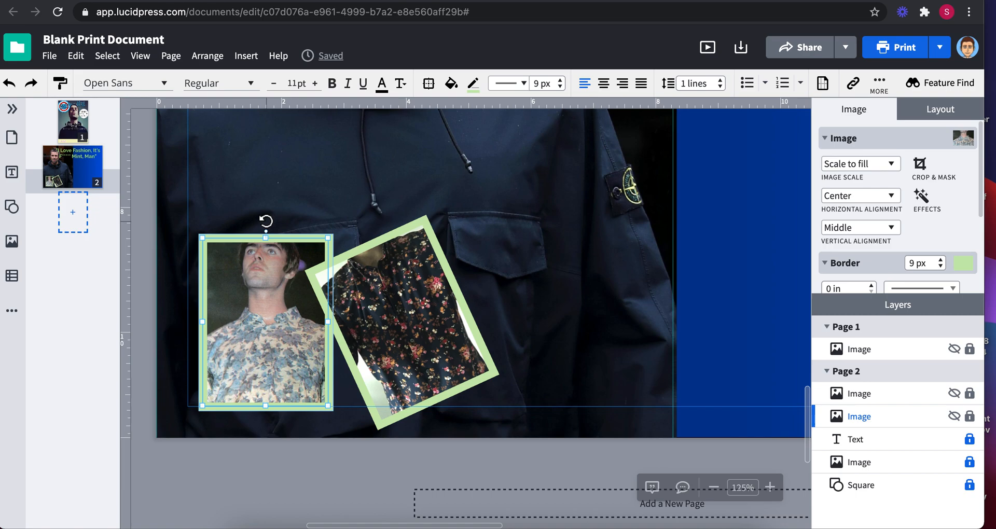
drag(266, 222, 294, 223)
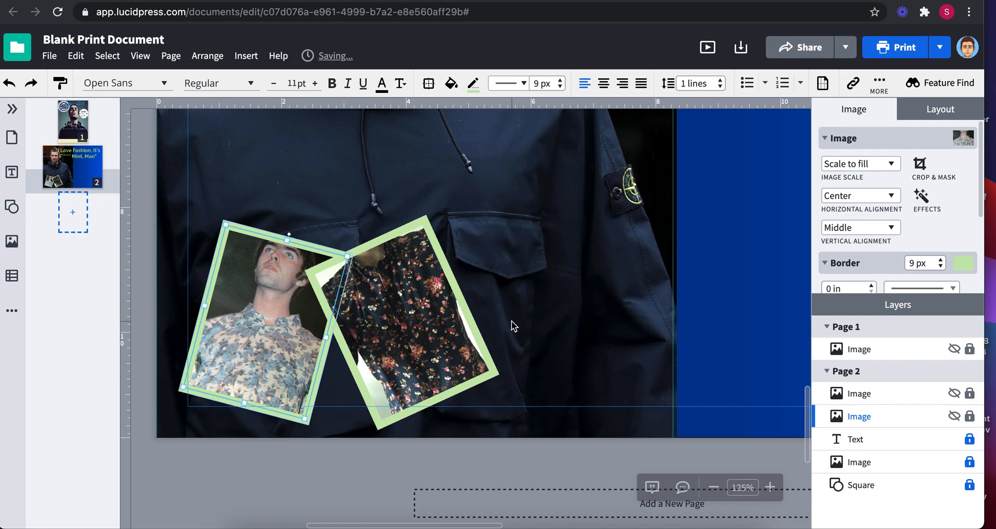
- Nudge the small portrait photo slightly up and move the dark shirt image's layer beneath it
drag(281, 312, 286, 298)
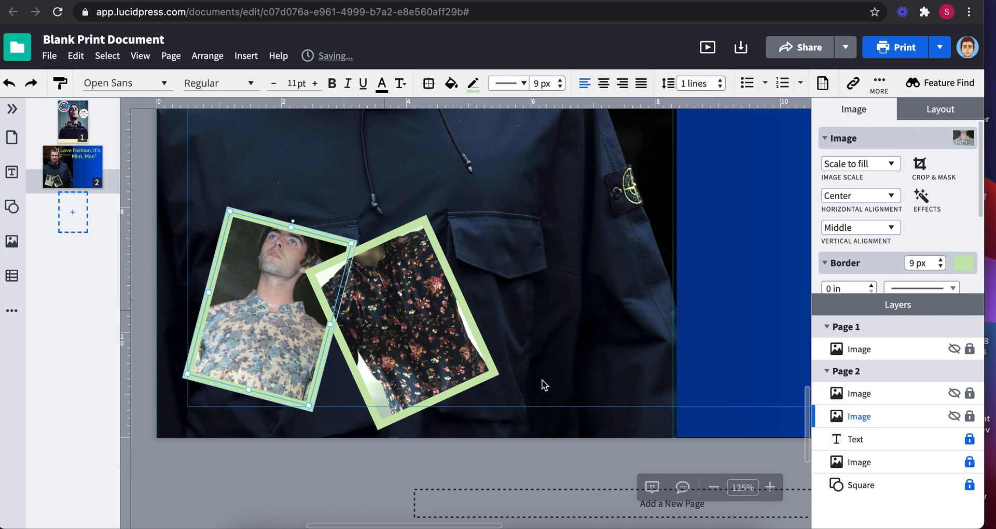
click(369, 473)
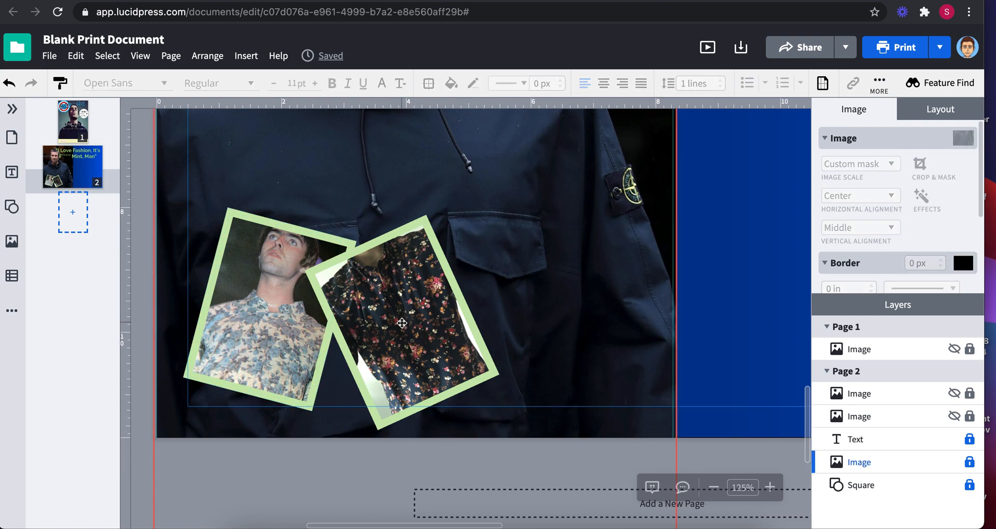
click(402, 323)
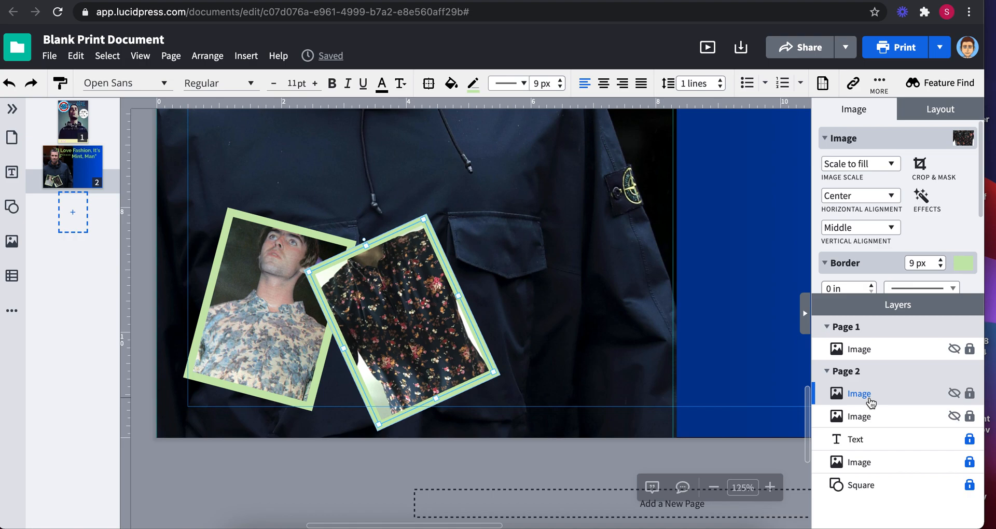
drag(873, 407, 878, 423)
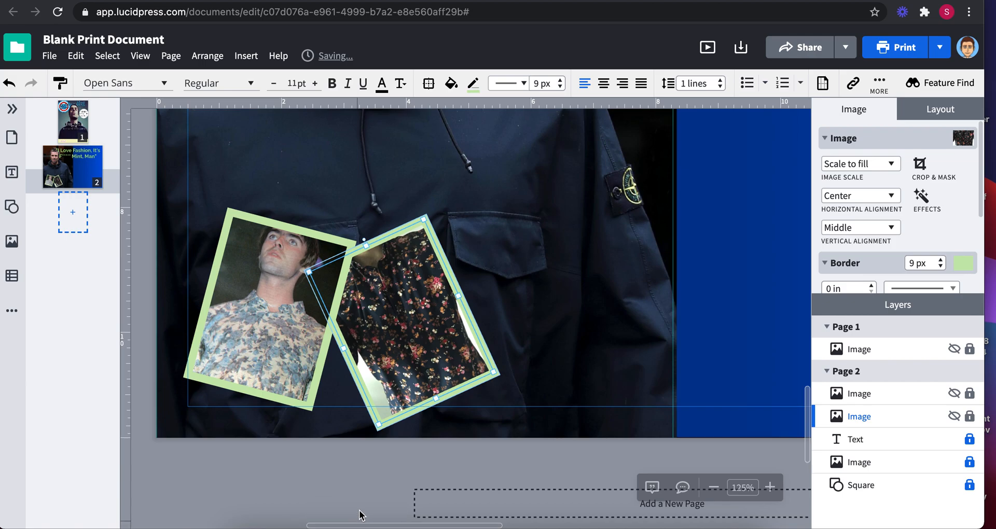
click(373, 484)
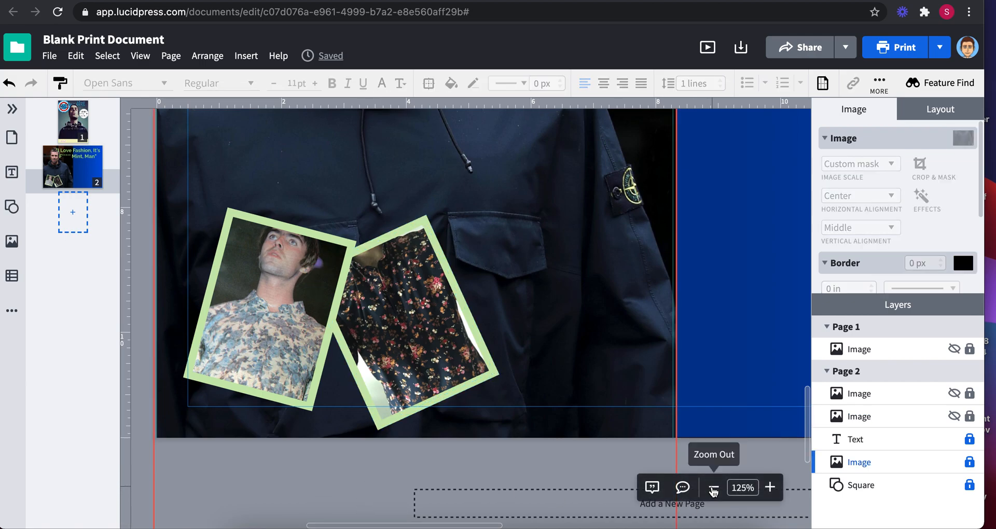
- Lock the layers of the two small tilted photos on page 2
click(713, 487)
click(713, 488)
click(714, 488)
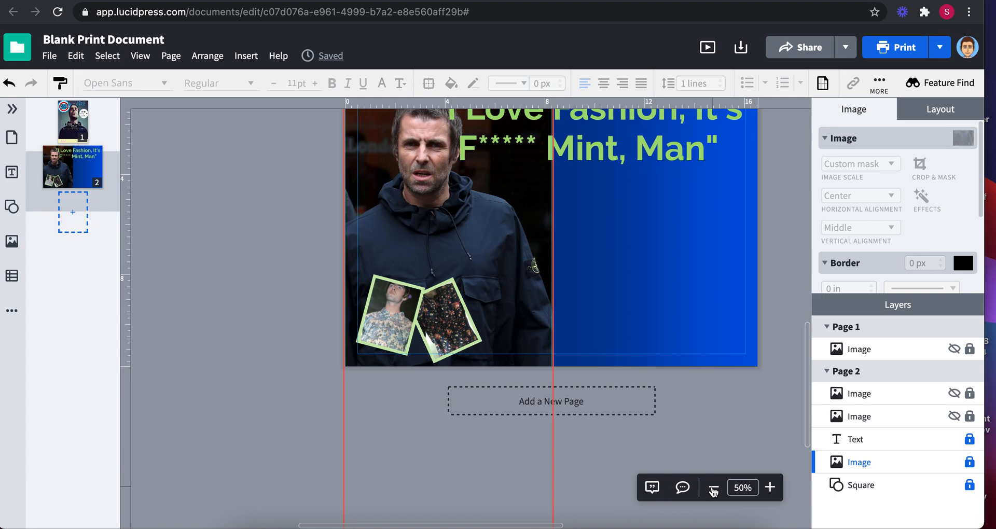
click(714, 488)
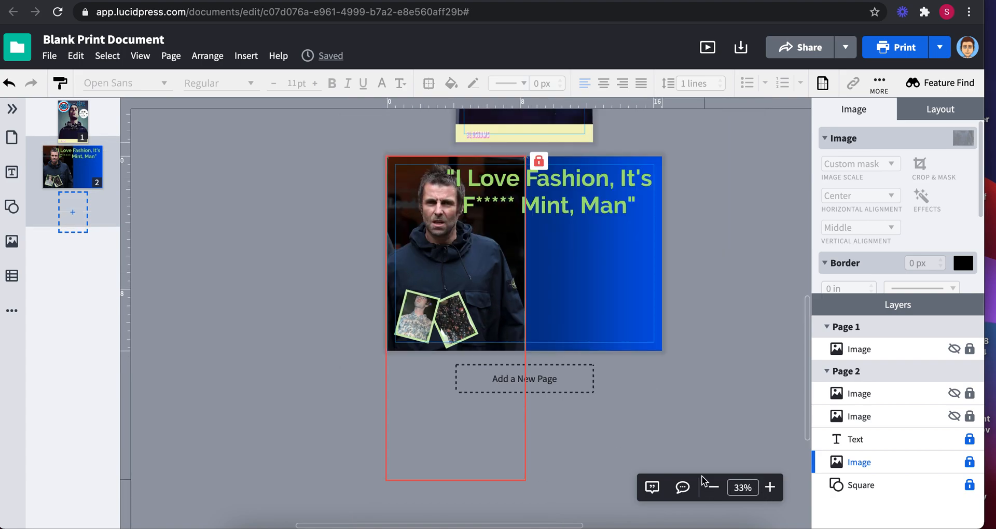
click(770, 489)
click(770, 488)
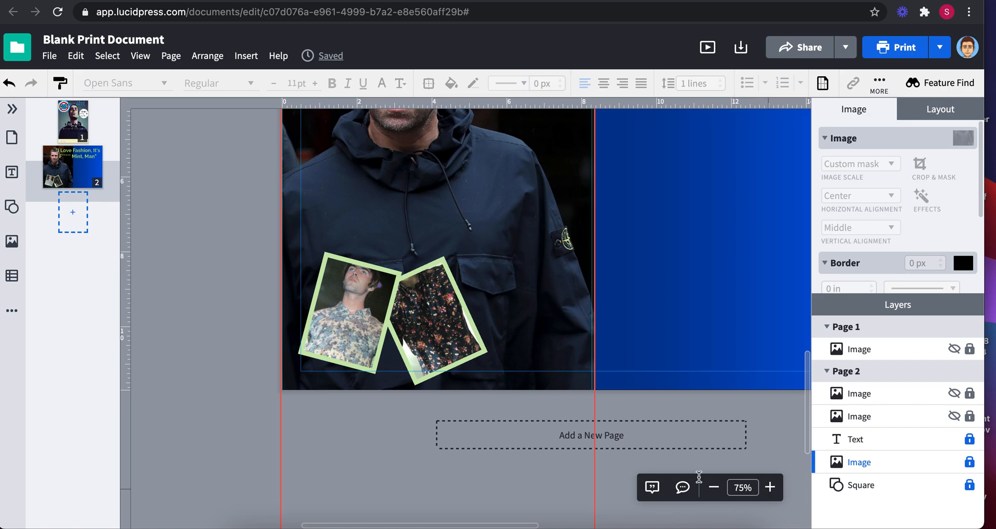
click(363, 296)
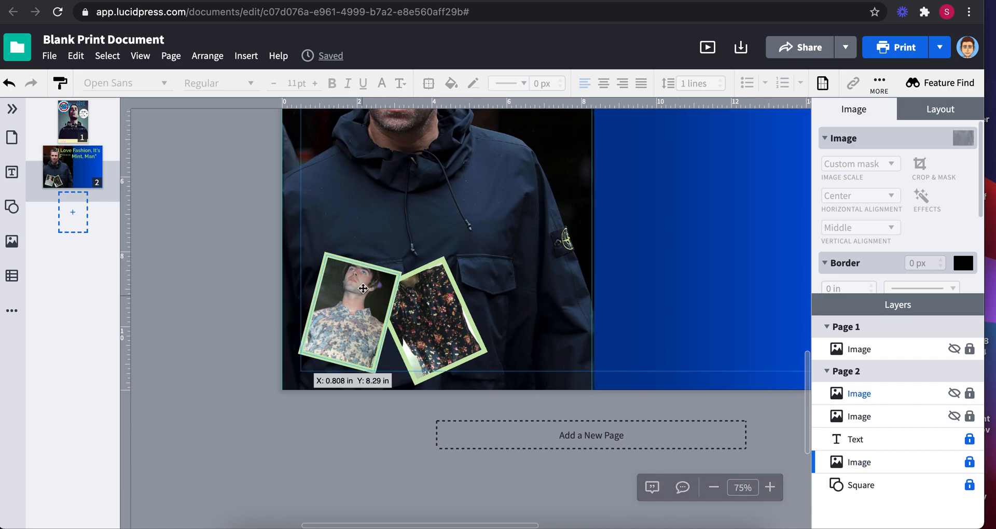
click(969, 395)
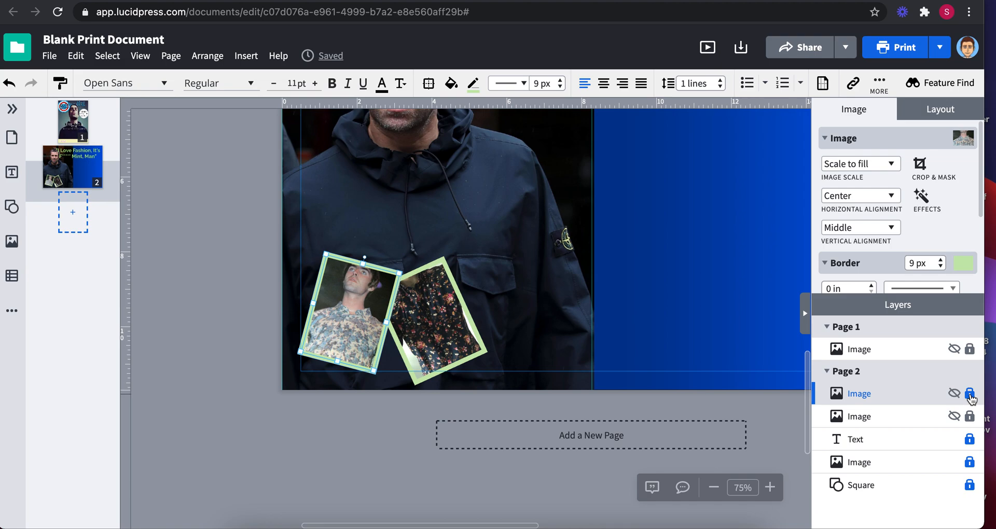
click(971, 396)
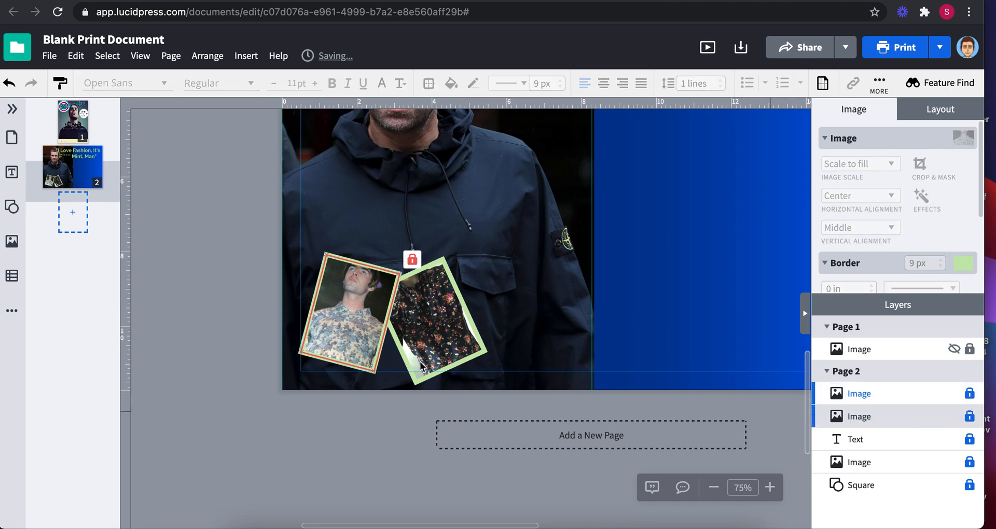
click(366, 405)
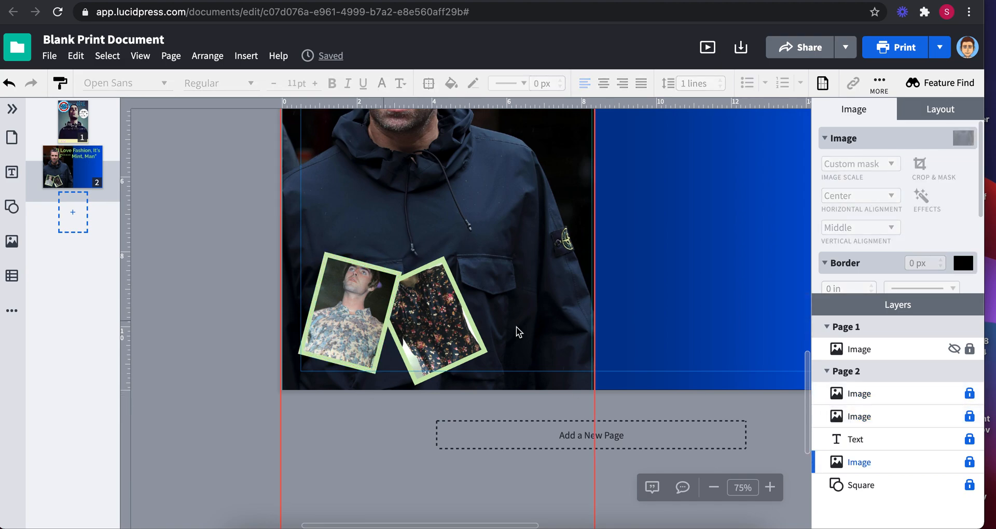
- Add two closely spaced vertical guides about a third of the way across the spread's blue half
click(714, 488)
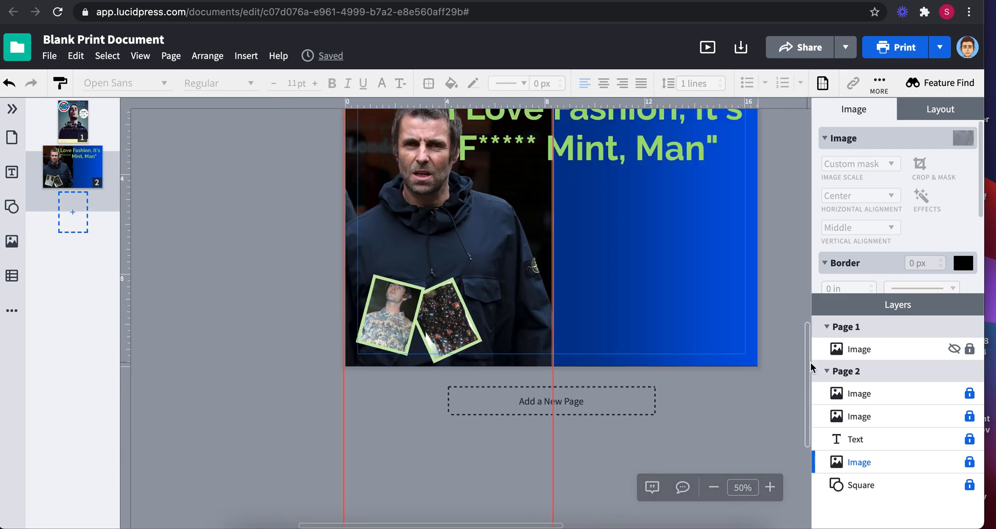
drag(808, 366, 809, 338)
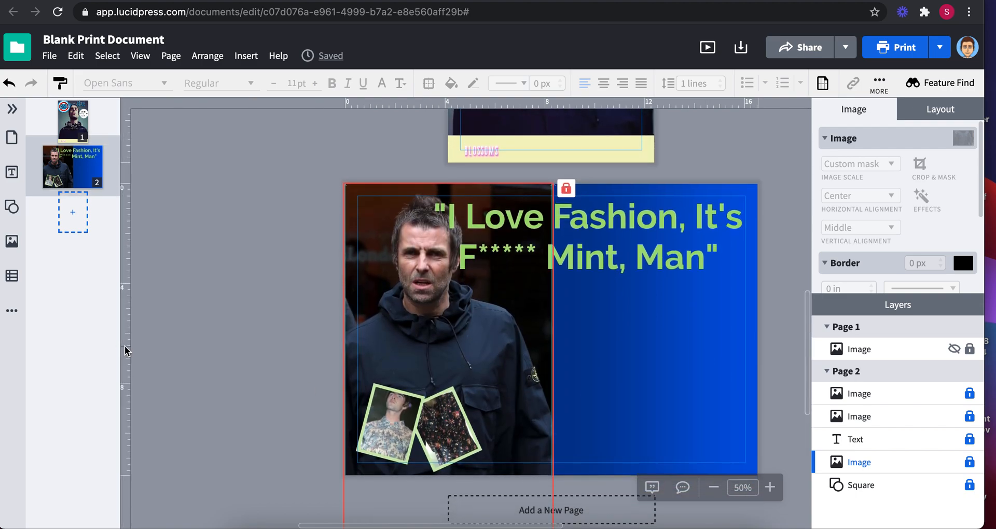
drag(125, 352, 615, 367)
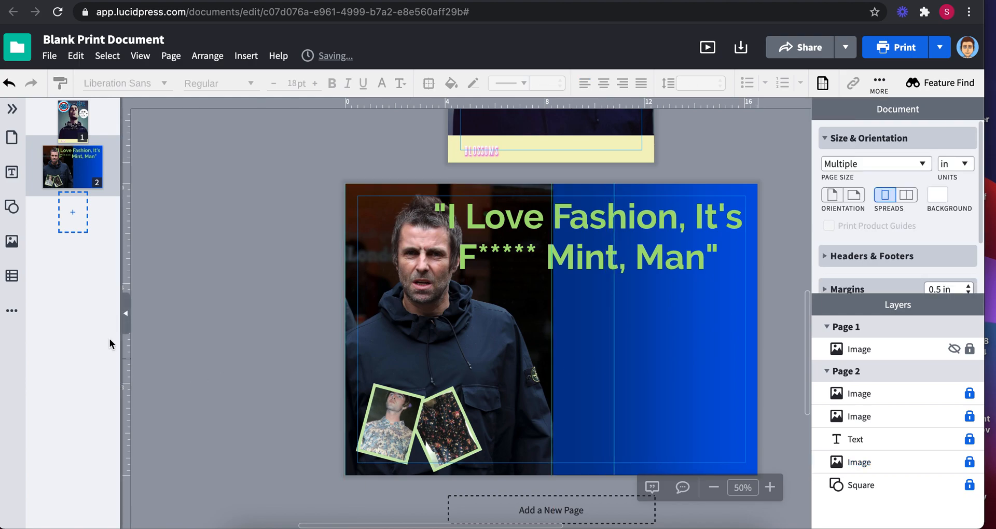
drag(126, 352, 623, 359)
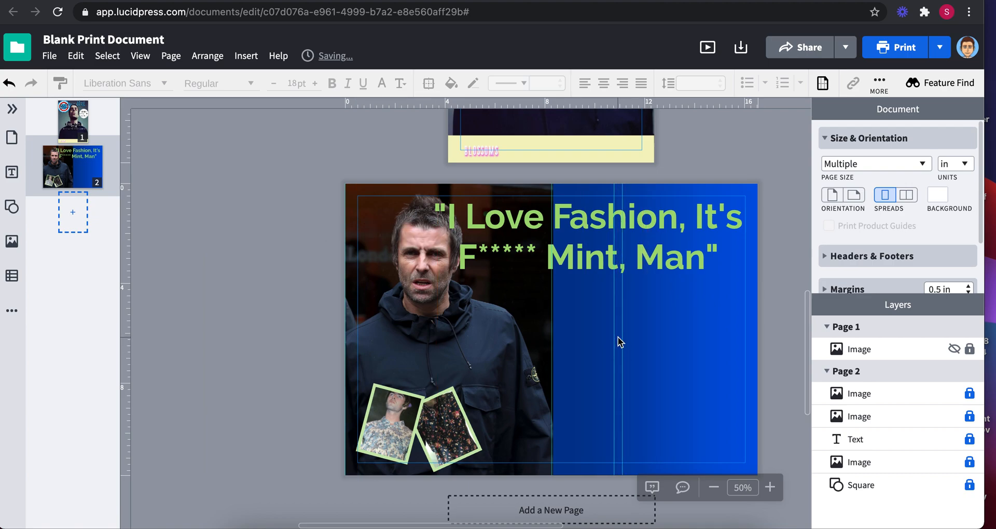
- Add a second closely spaced pair of vertical guides about three fifths of the way across the blue half
drag(126, 370, 674, 386)
drag(127, 393, 684, 408)
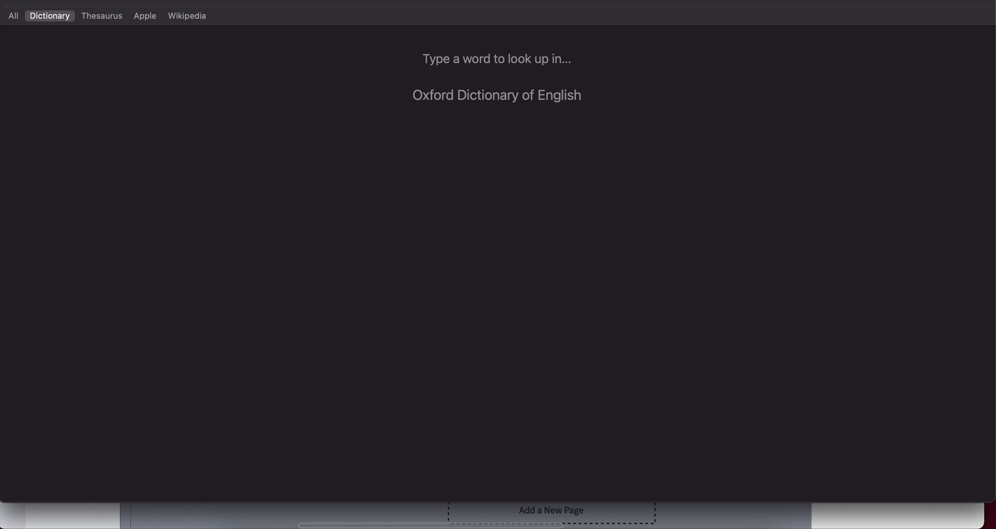
click(10, 0)
drag(686, 381, 683, 381)
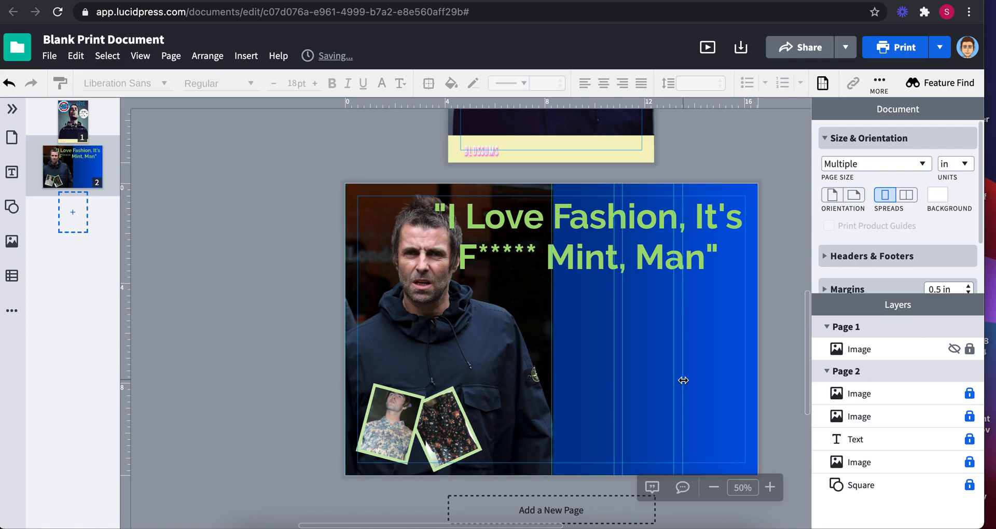
- Shift the second pair of vertical guides on the blue half slightly outward to the right
mouse_move(673, 380)
mouse_down()
mouse_move(693, 381)
mouse_move(680, 383)
mouse_up()
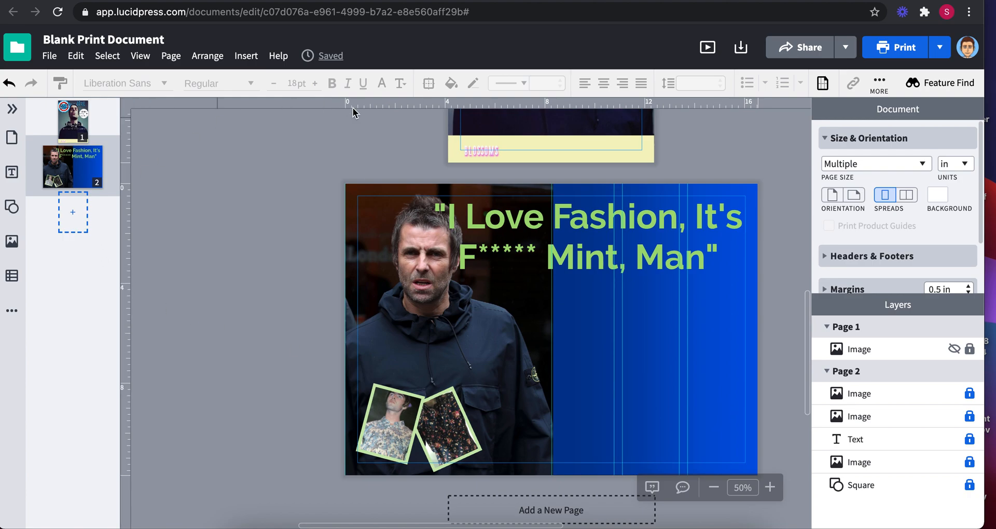
click(11, 173)
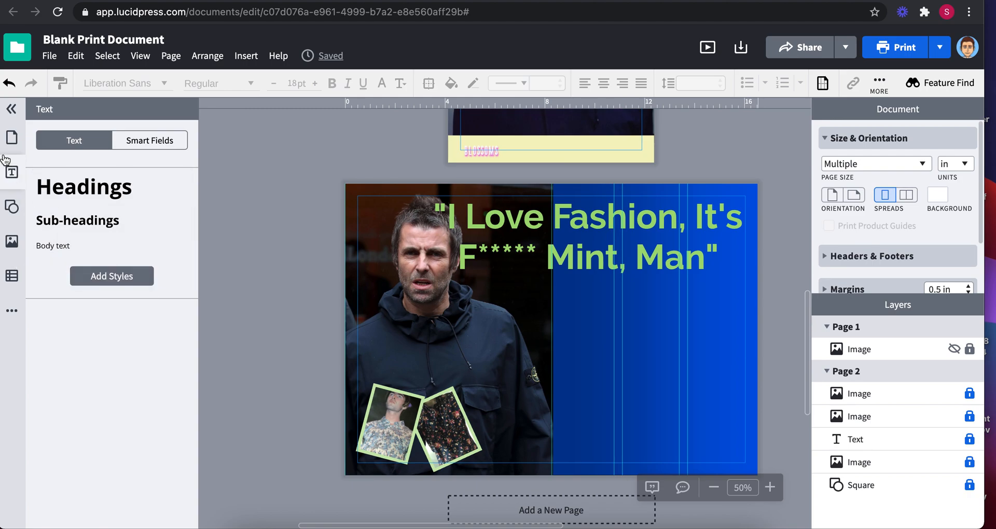
click(121, 280)
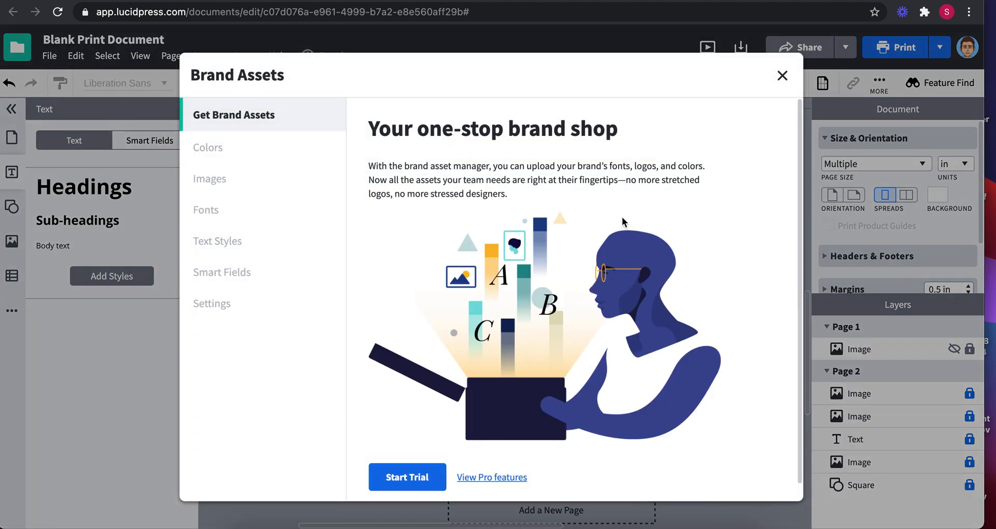
click(785, 75)
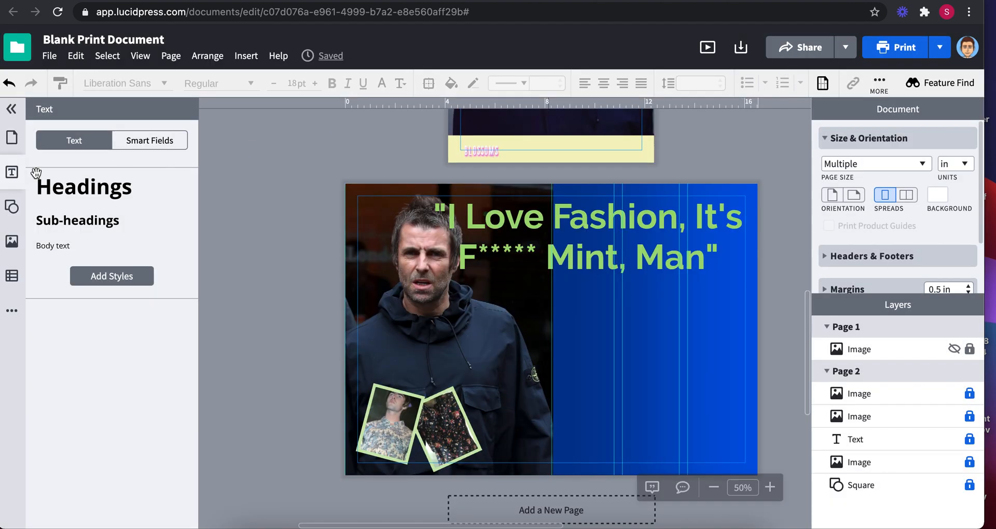
click(56, 247)
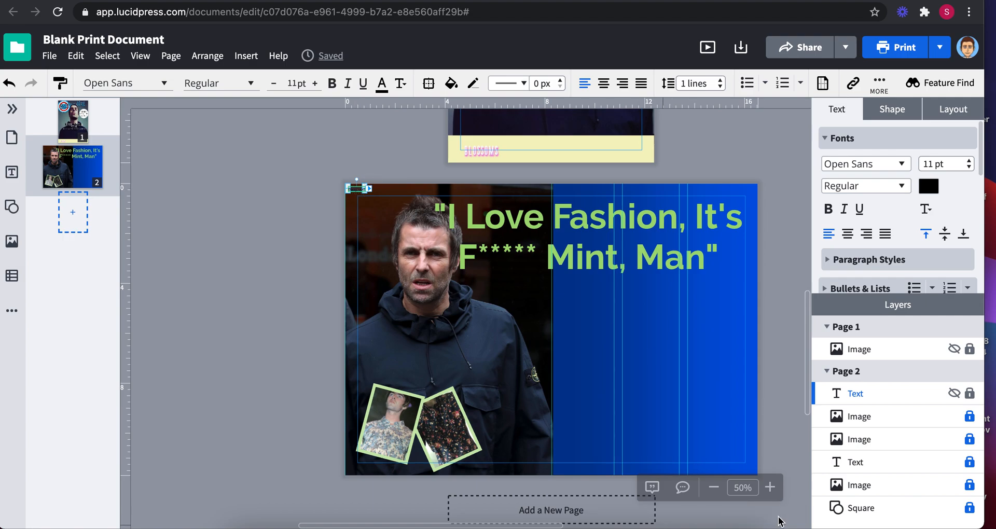
click(771, 488)
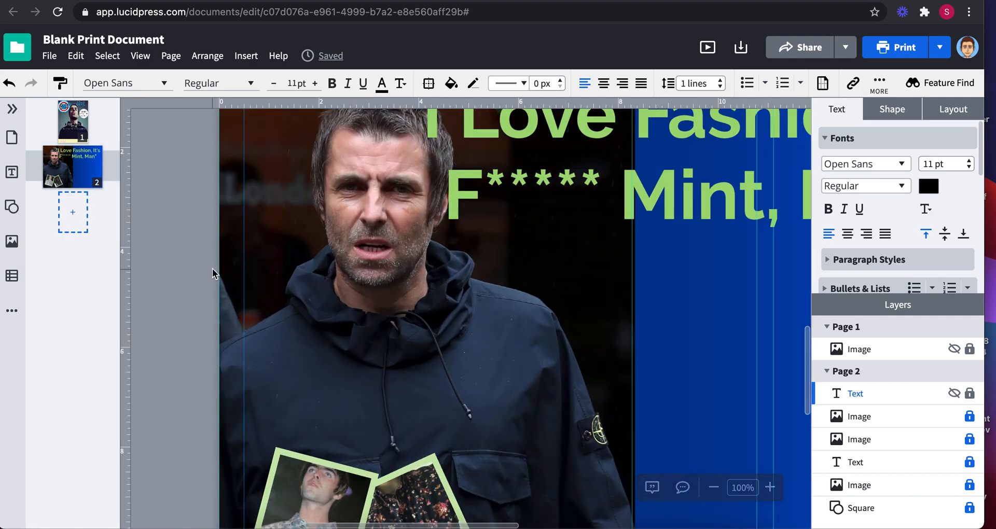
scroll(213, 269, up, 3)
click(189, 258)
click(245, 119)
key(Delete)
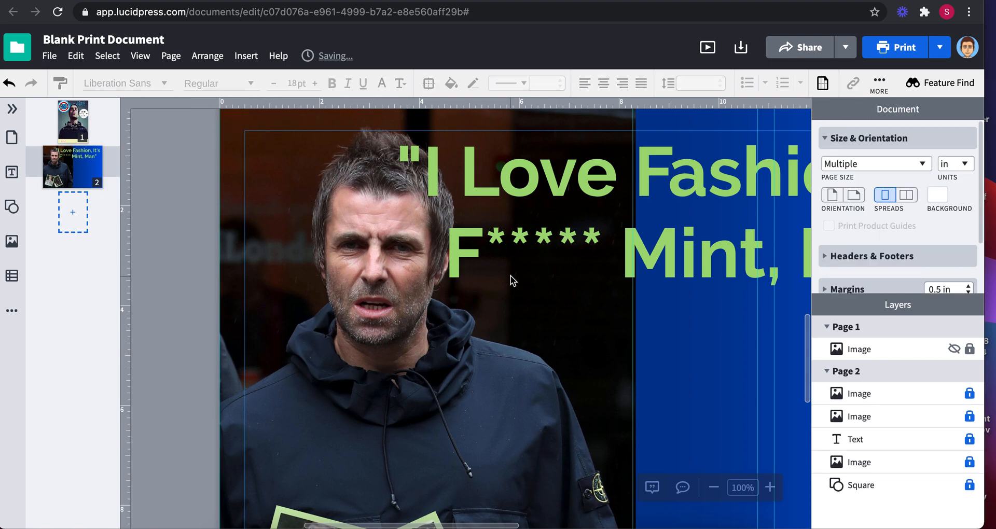
- Place a new body text box on the spread's blue half, left of the first pair of guides
scroll(512, 280, down, 3)
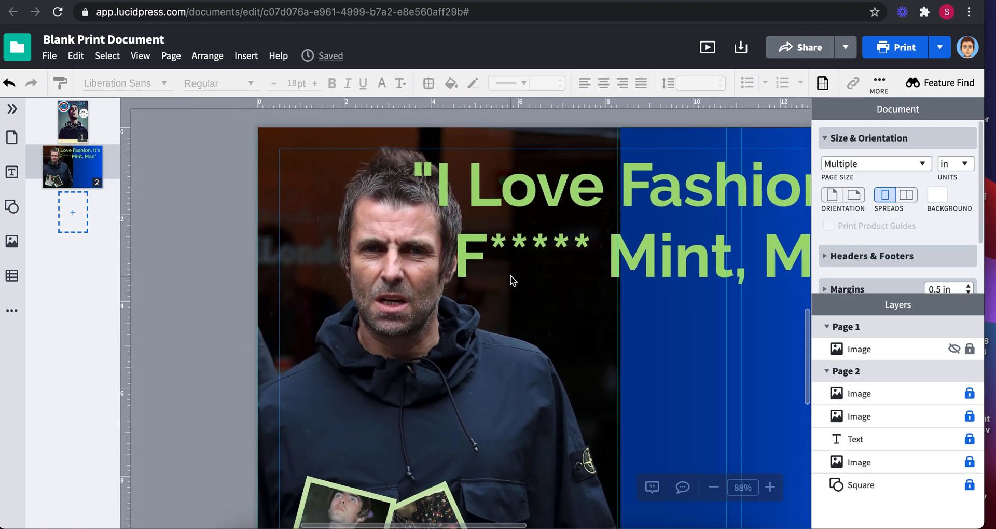
click(12, 172)
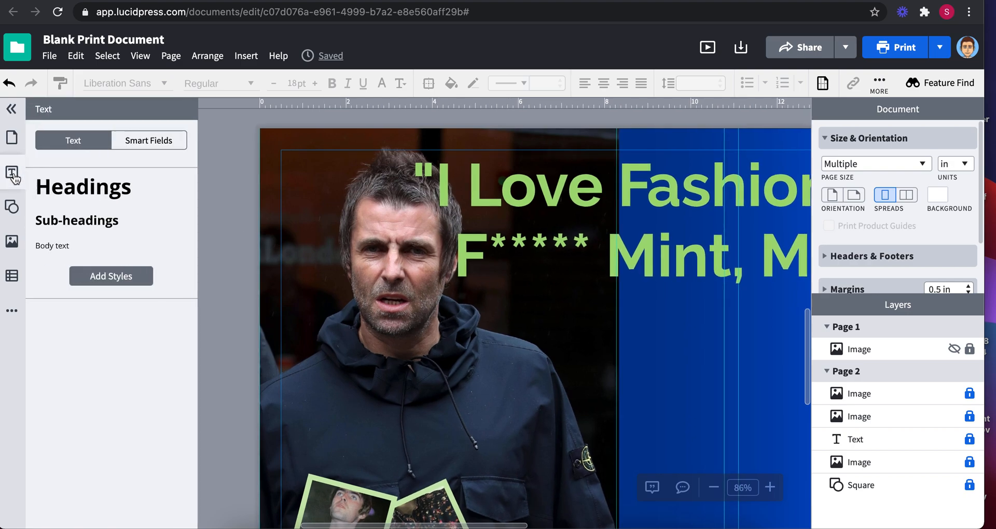
drag(47, 247, 675, 432)
scroll(675, 432, down, 6)
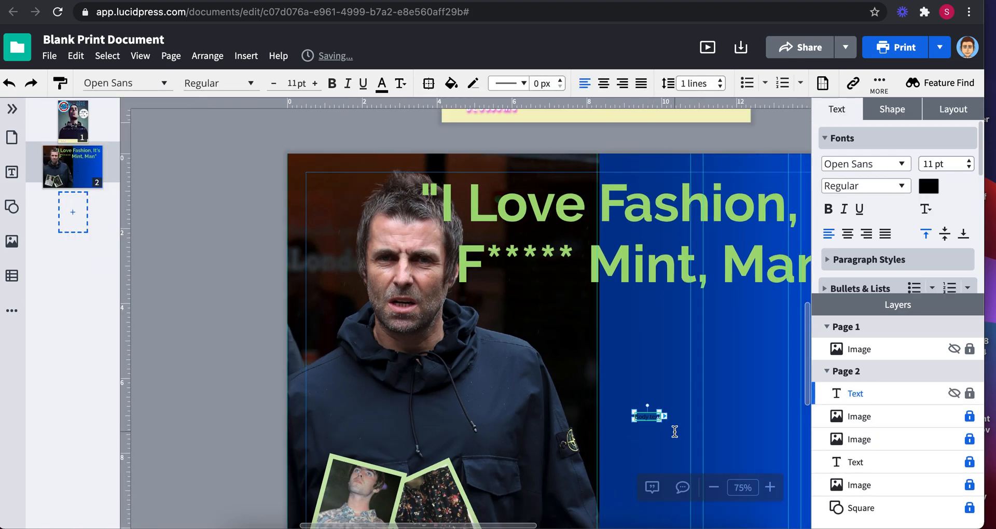
scroll(675, 432, up, 2)
scroll(675, 432, up, 4)
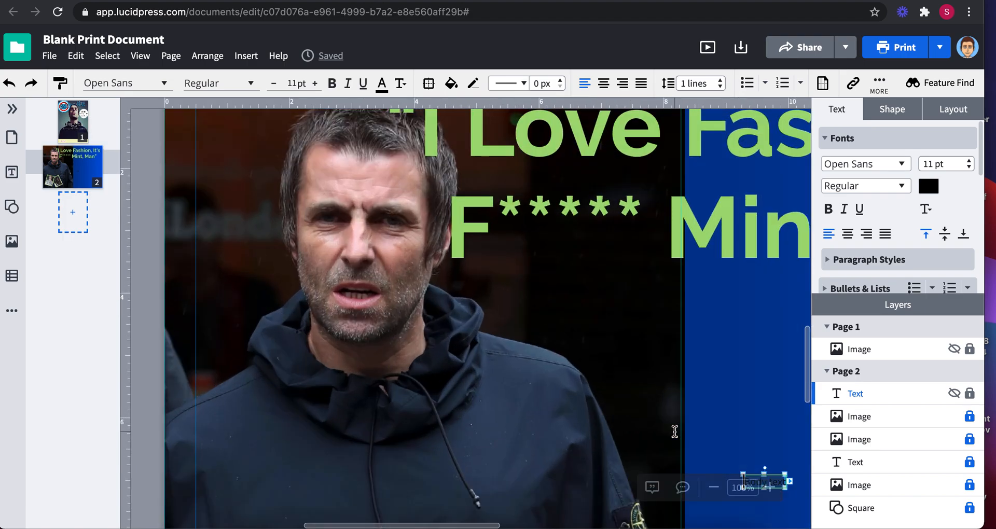
scroll(675, 431, down, 5)
scroll(675, 432, right, 5)
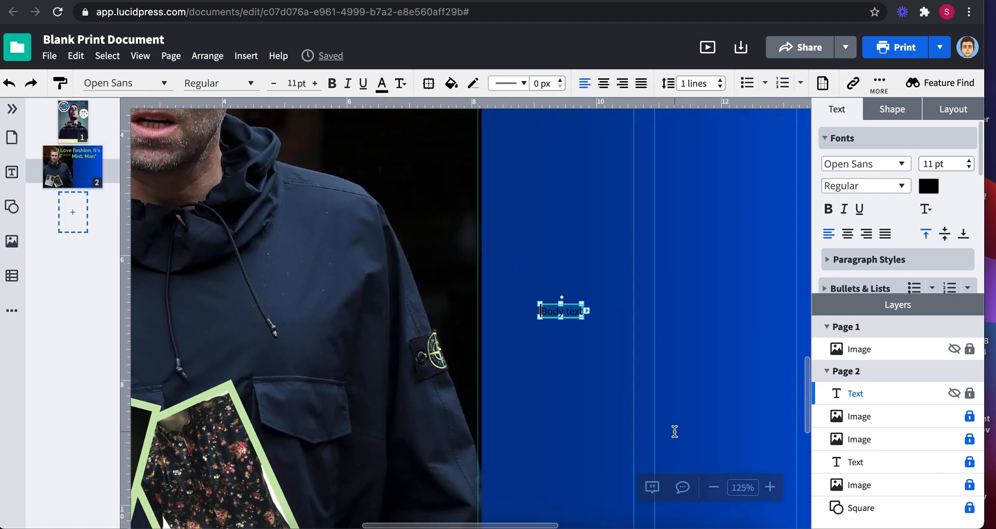
scroll(675, 431, down, 3)
scroll(674, 432, right, 4)
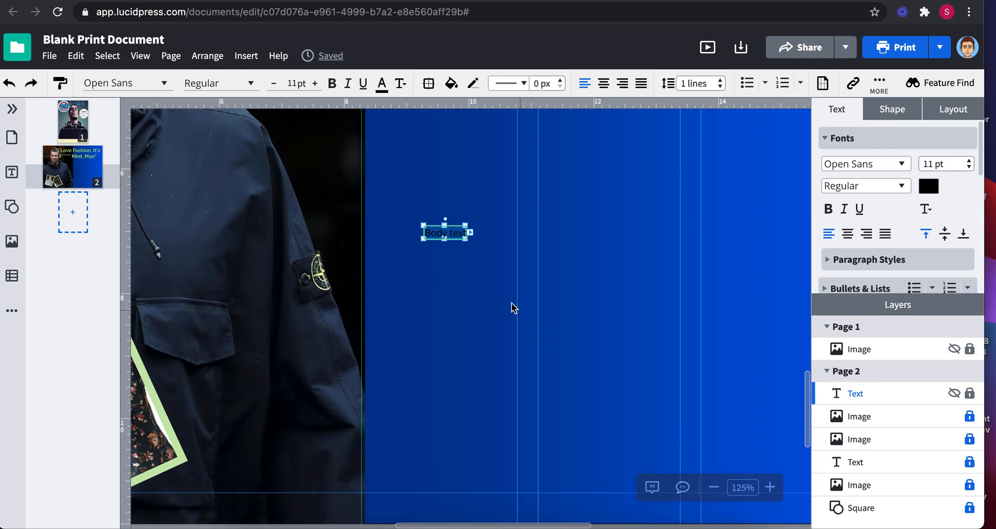
- Resize the body text box to fill the lower part of the first column down to the margin, and clear its placeholder text
key(Escape)
drag(466, 242, 518, 458)
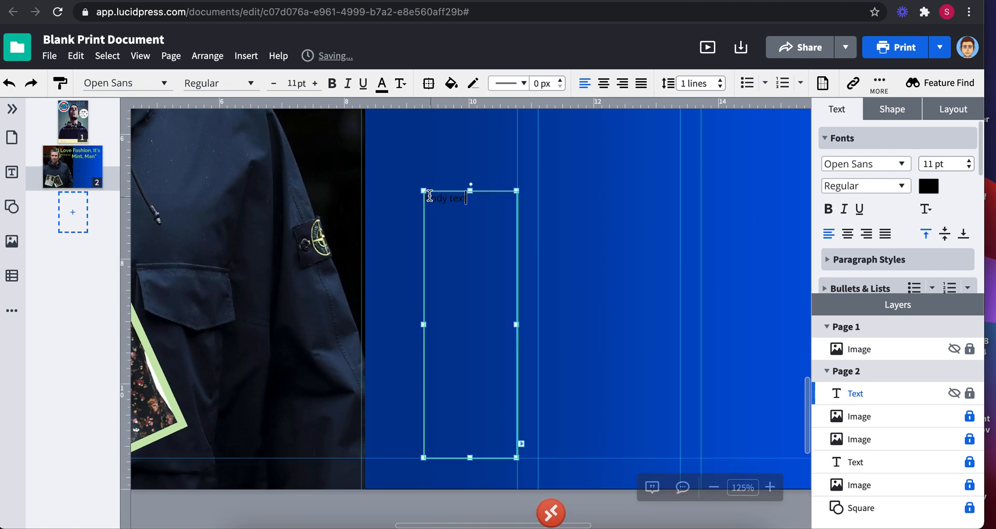
drag(423, 191, 368, 192)
key(super+minus)
key(super+minus)
key(super+minus)
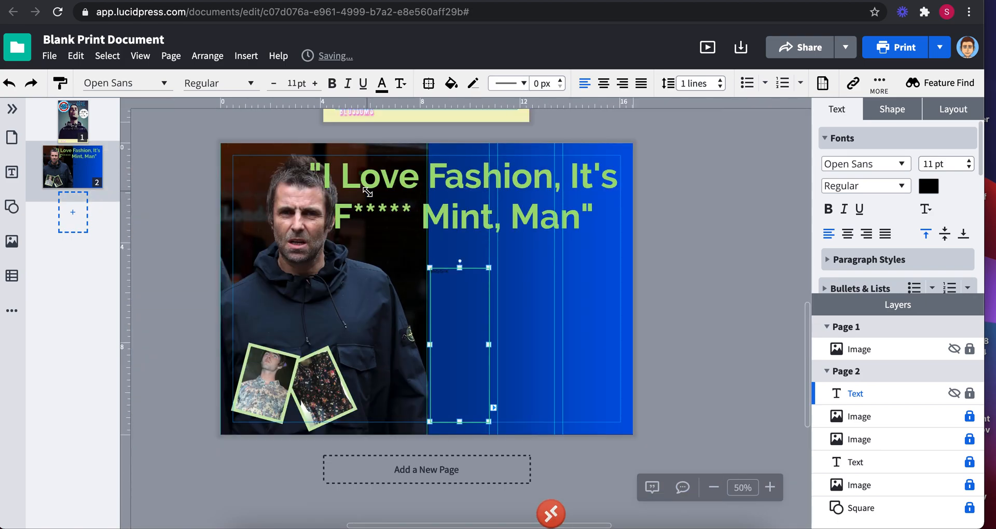
key(super+plus)
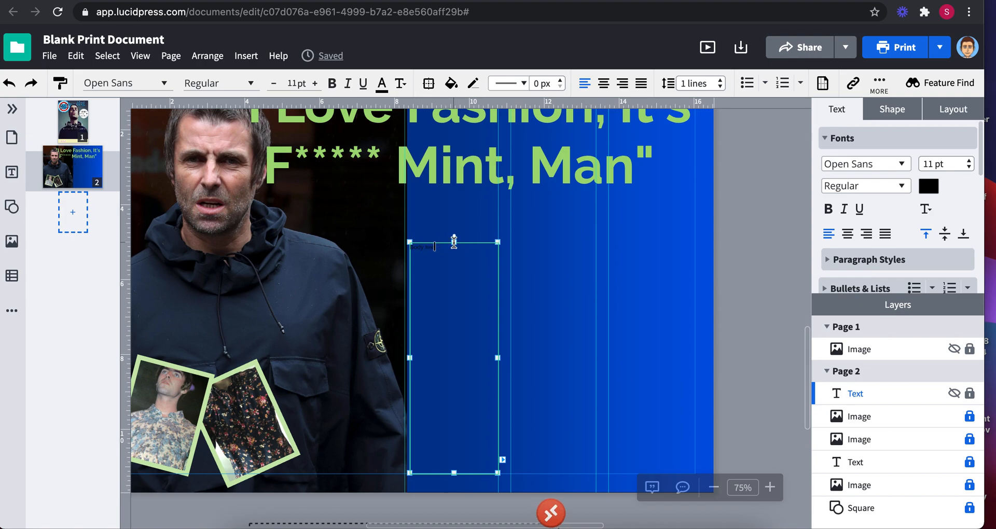
drag(454, 242, 455, 256)
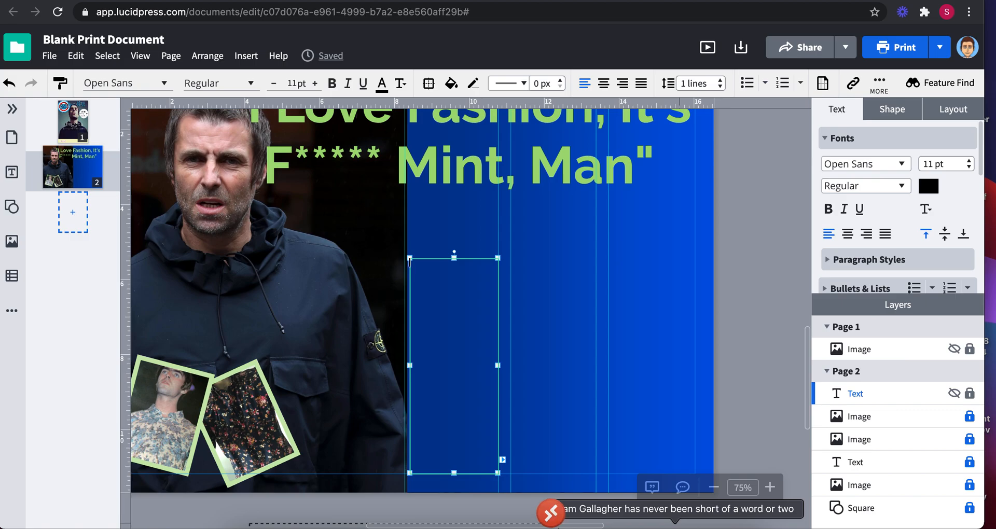
click(550, 528)
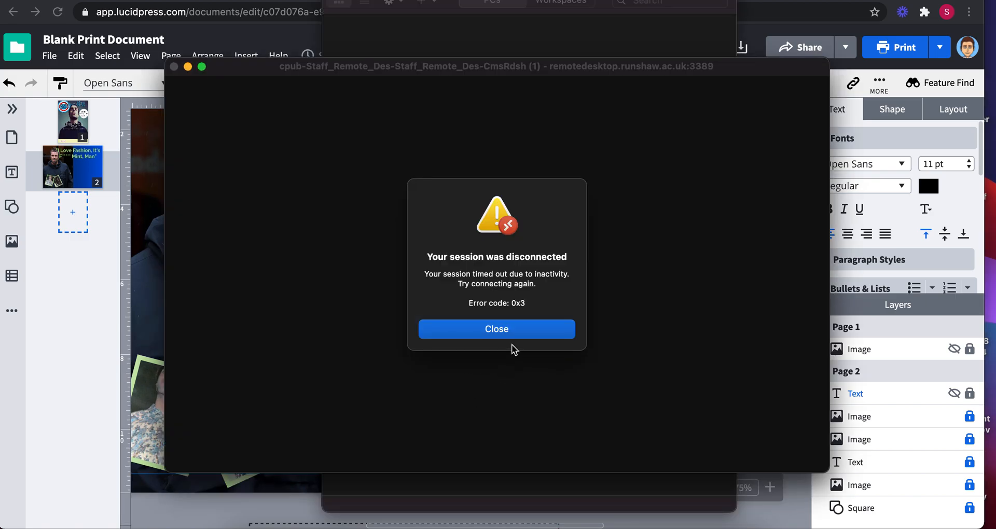
click(514, 331)
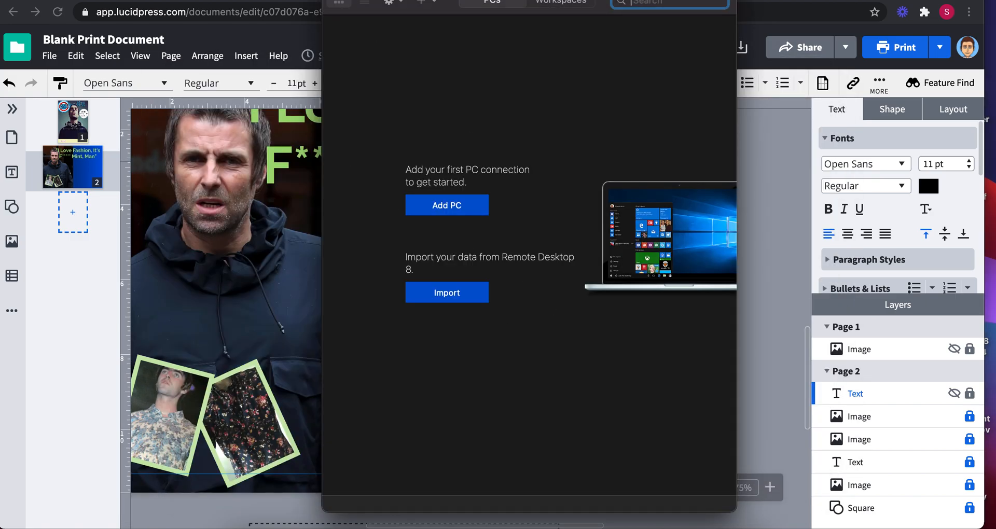
click(332, 1)
- Copy the paragraph starting "In his own way" from the Word article and paste it into the first column's text box
click(676, 528)
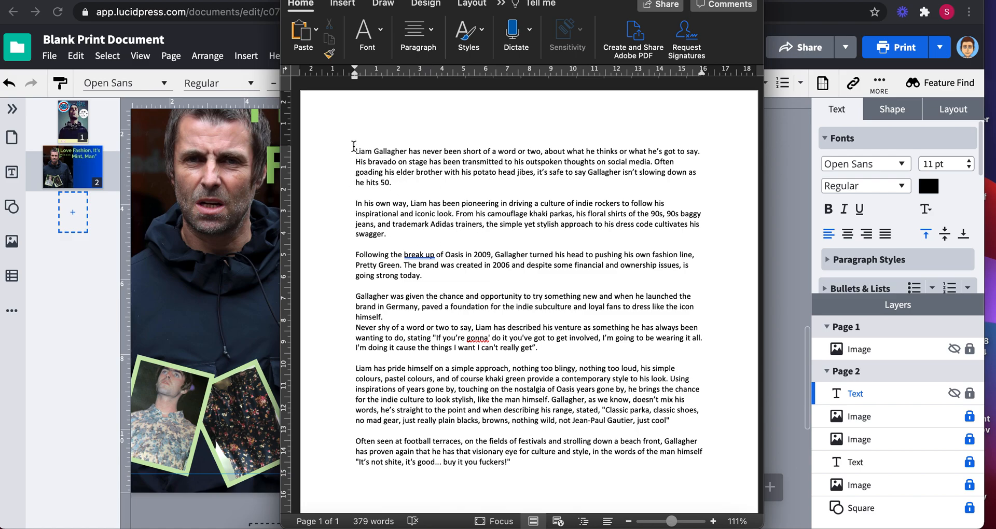
drag(354, 147, 400, 181)
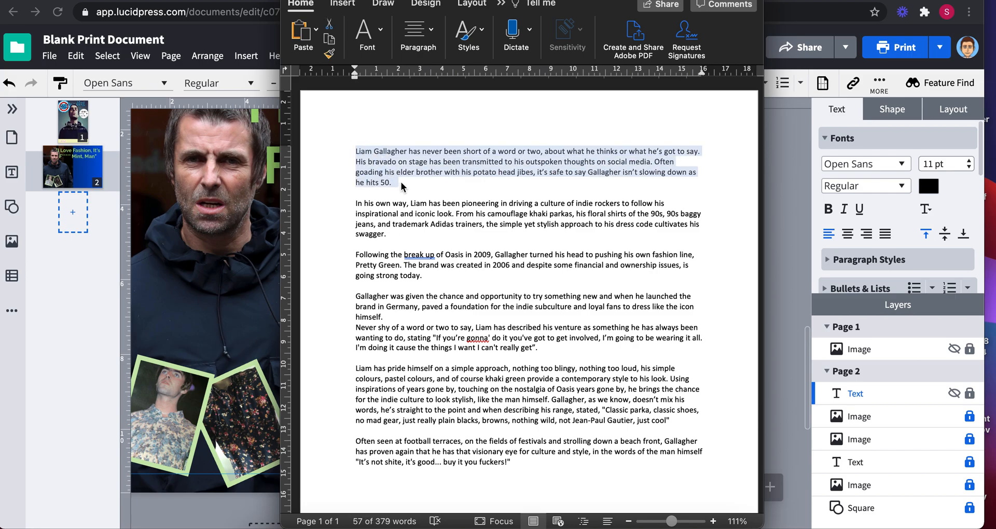
click(397, 237)
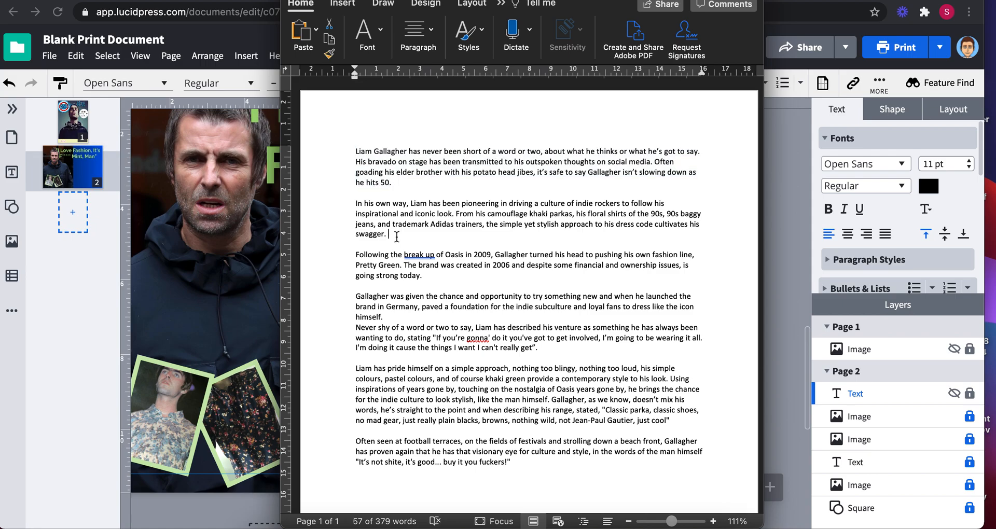
drag(397, 236, 357, 209)
key(super+c)
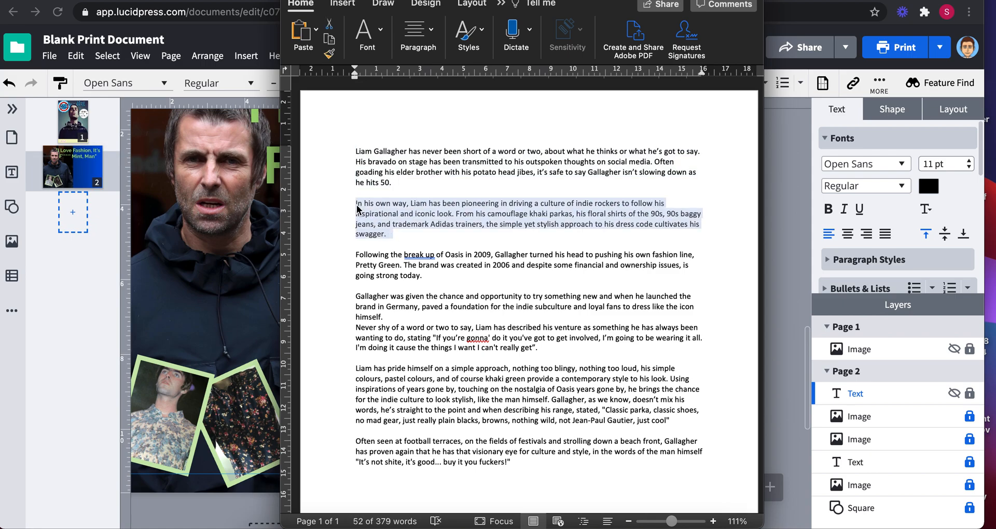
key(super+m)
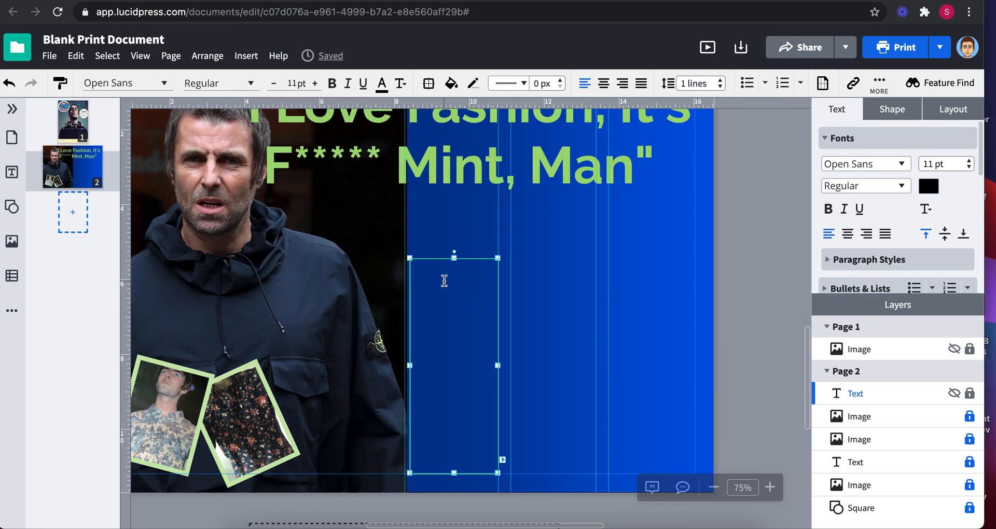
key(super+v)
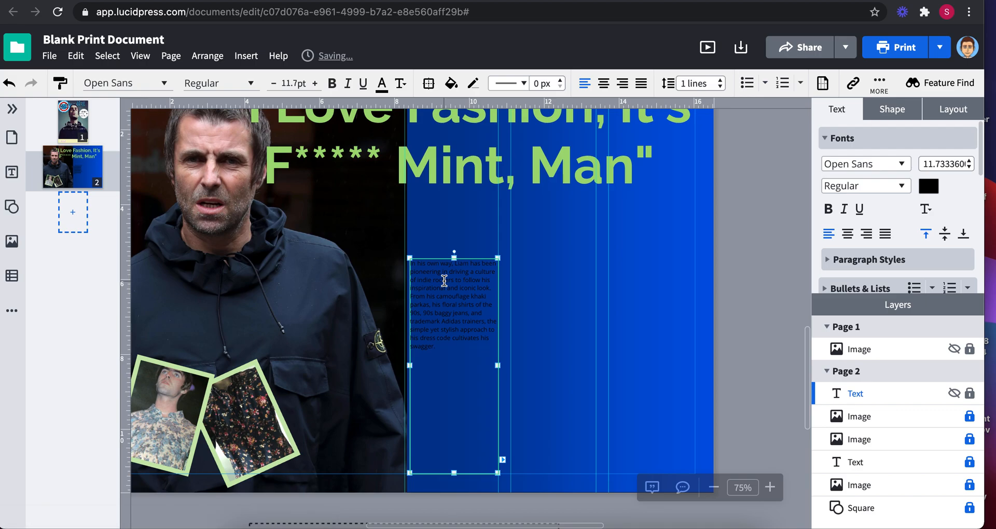
- Change the pasted paragraph's text colour to white
drag(463, 366, 409, 247)
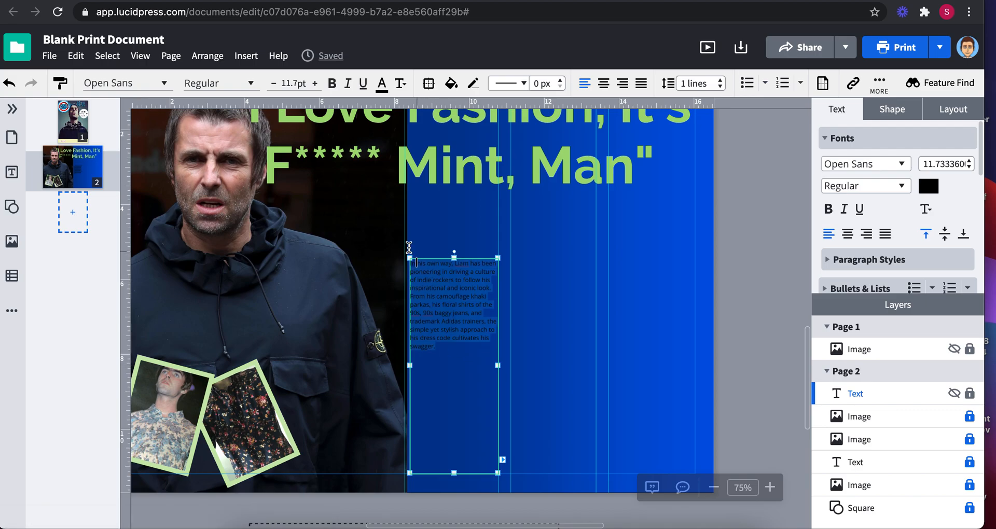
click(926, 190)
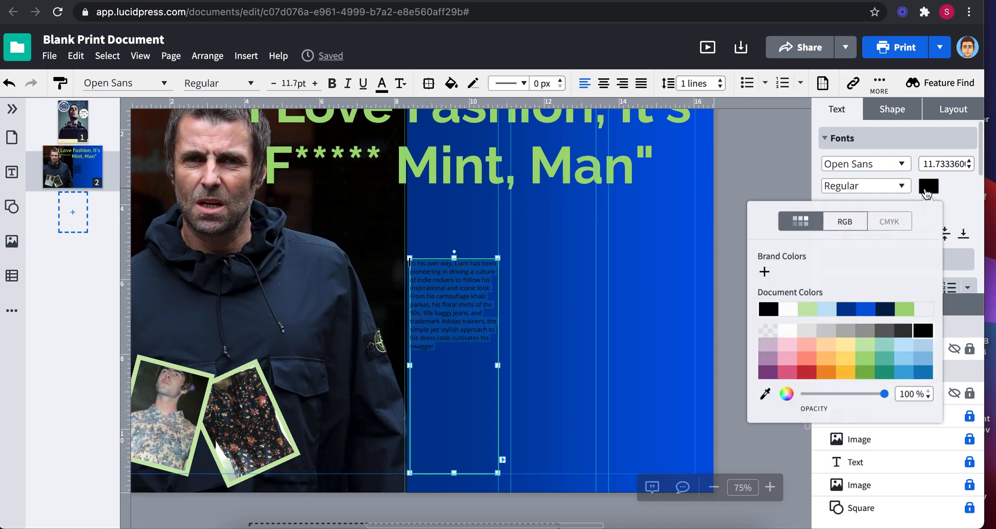
click(788, 310)
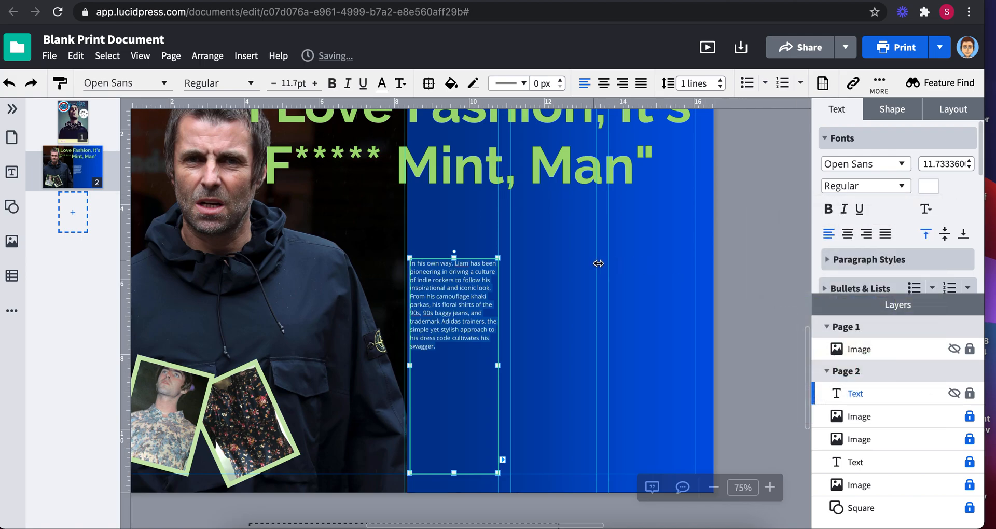
click(735, 277)
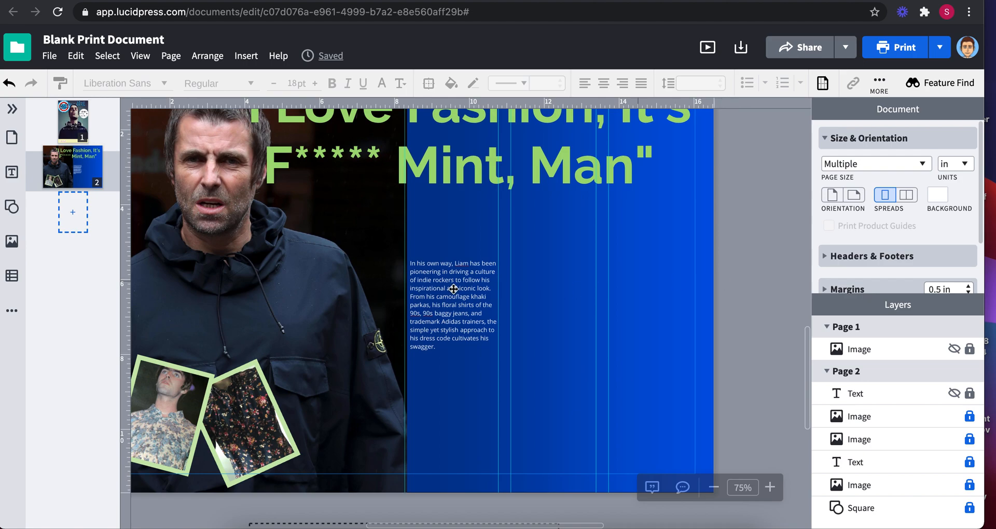
- Start a new line below the paragraph and paste in the Word article's paragraph starting "Following the break up of Oasis"
click(438, 291)
click(442, 349)
text(.)
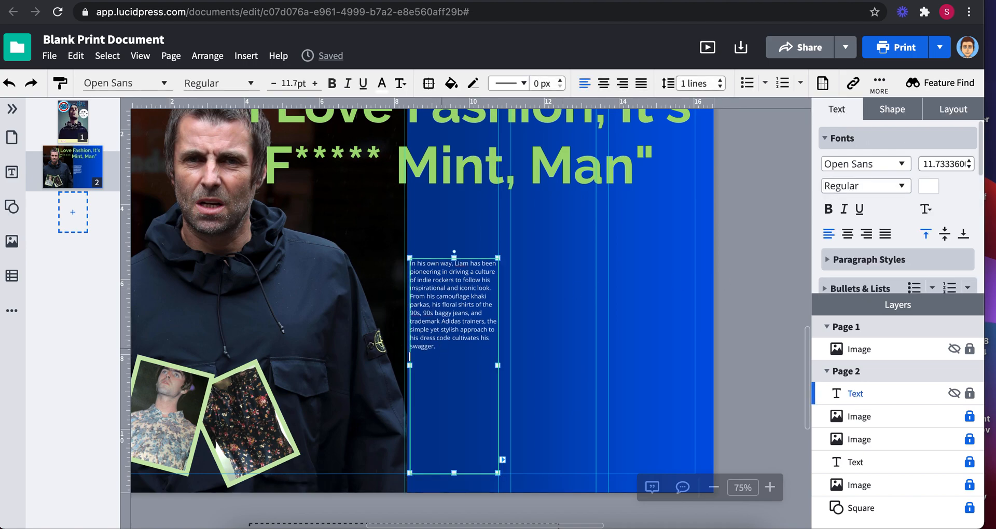
click(711, 526)
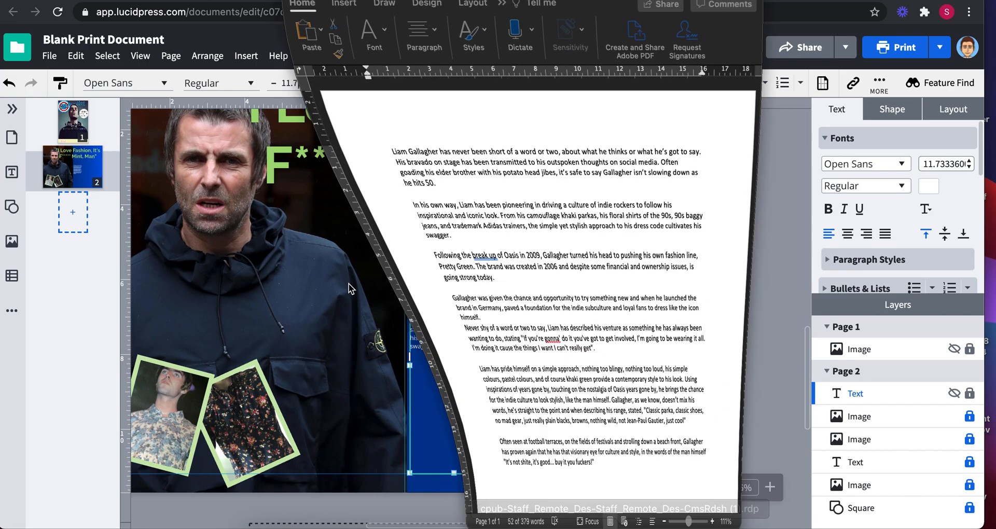
drag(442, 279, 342, 264)
key(super+c)
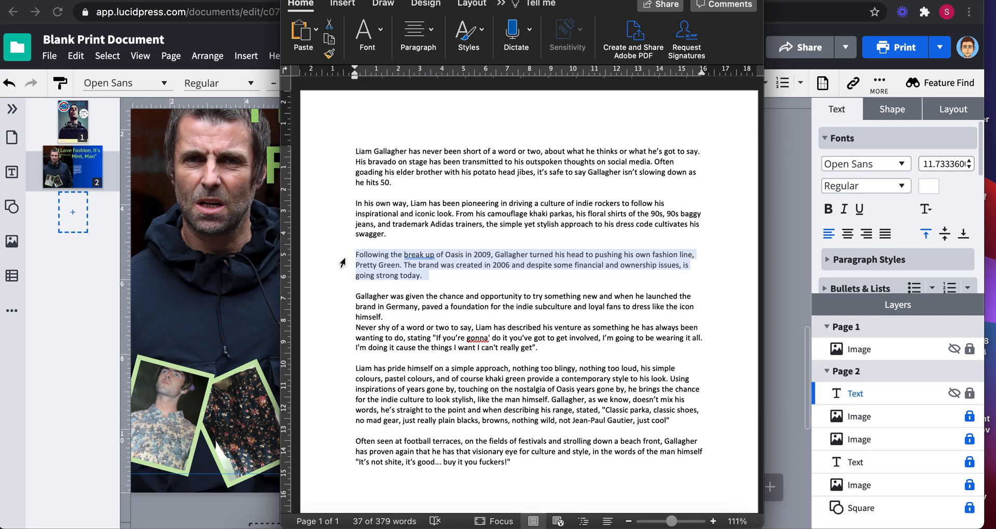
click(203, 267)
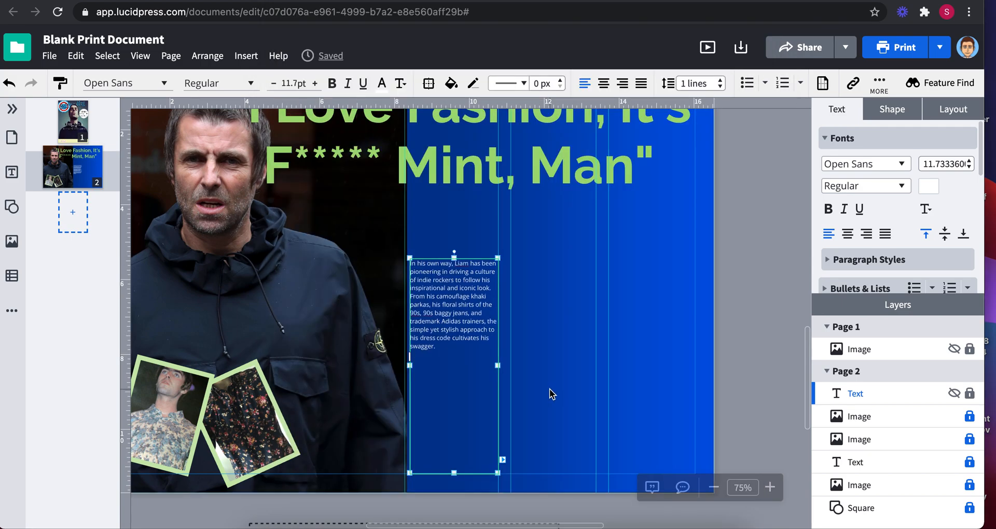
key(super+v)
- Colour the "Following the break up of Oasis" paragraph white
drag(447, 415, 411, 355)
click(928, 186)
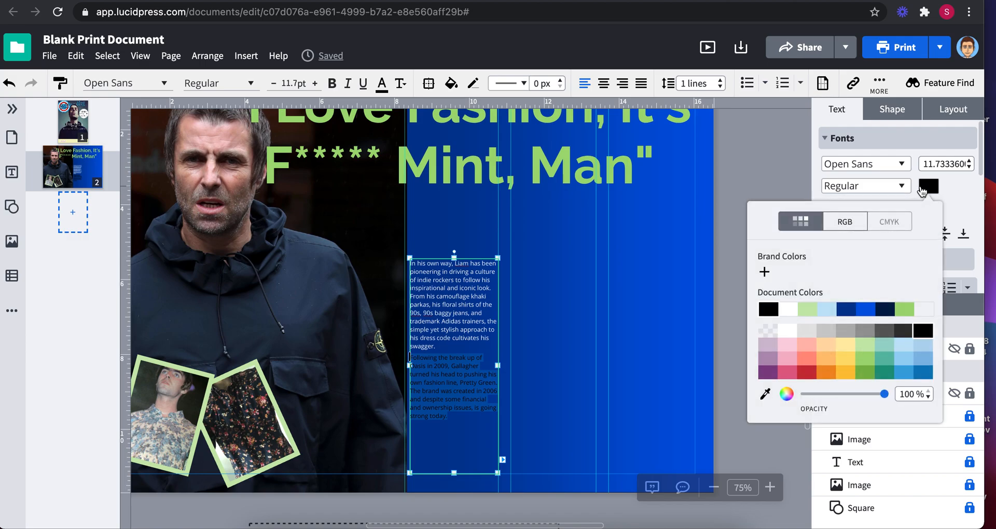
click(791, 311)
click(465, 407)
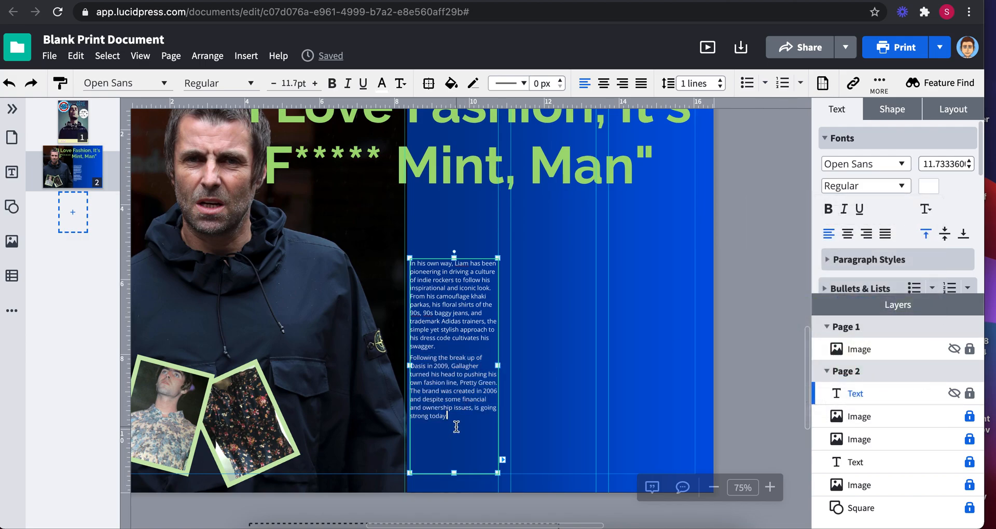
- Delete the initial "I" of the "In his own way" paragraph in the first column
key(Return)
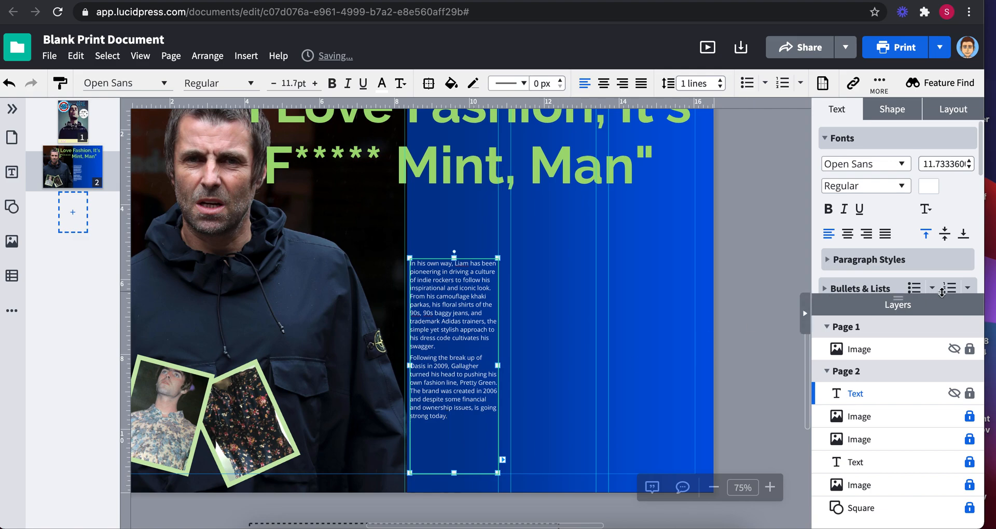
drag(900, 301, 892, 428)
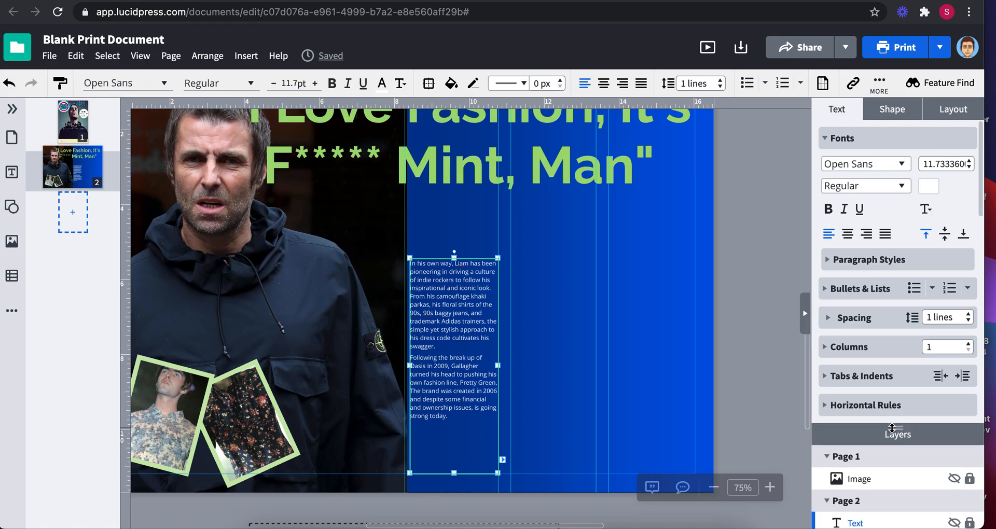
click(770, 487)
click(770, 487)
click(770, 488)
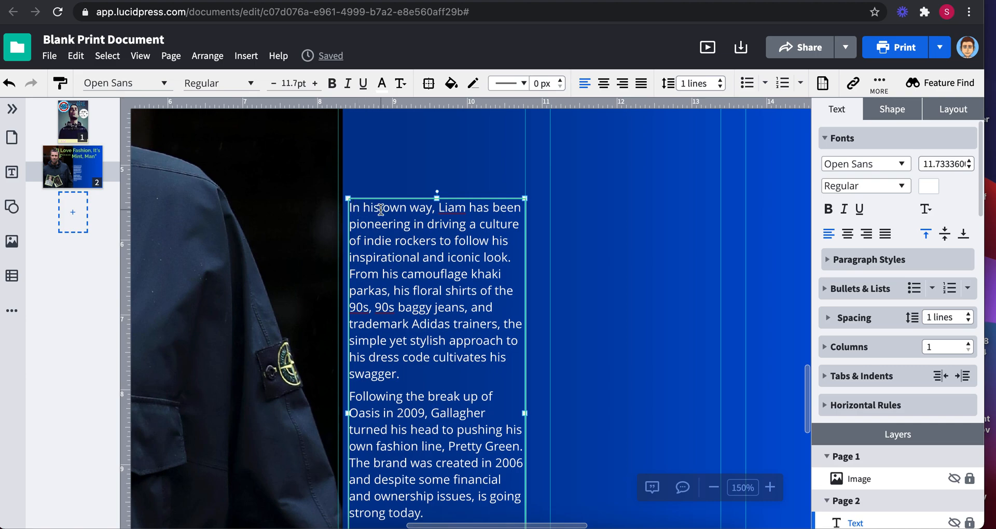
key(BackSpace)
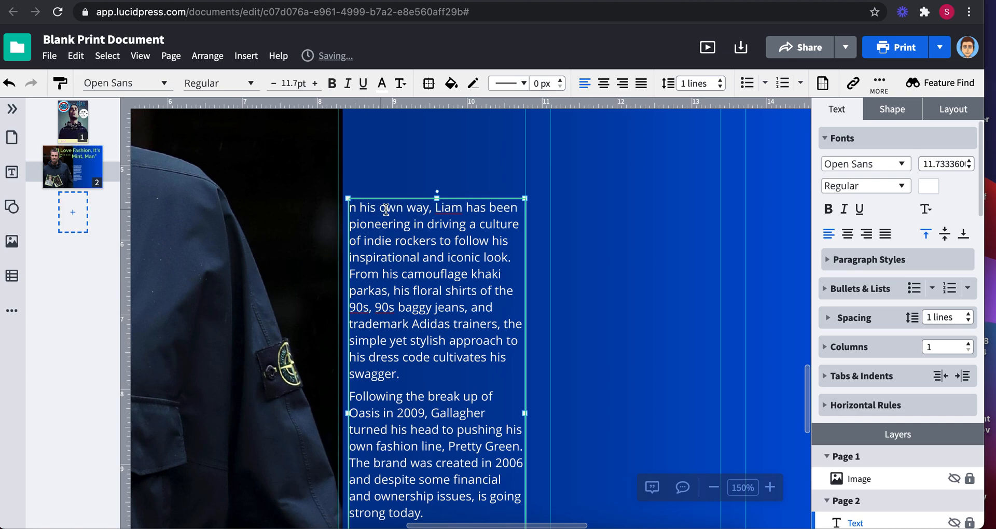
click(653, 289)
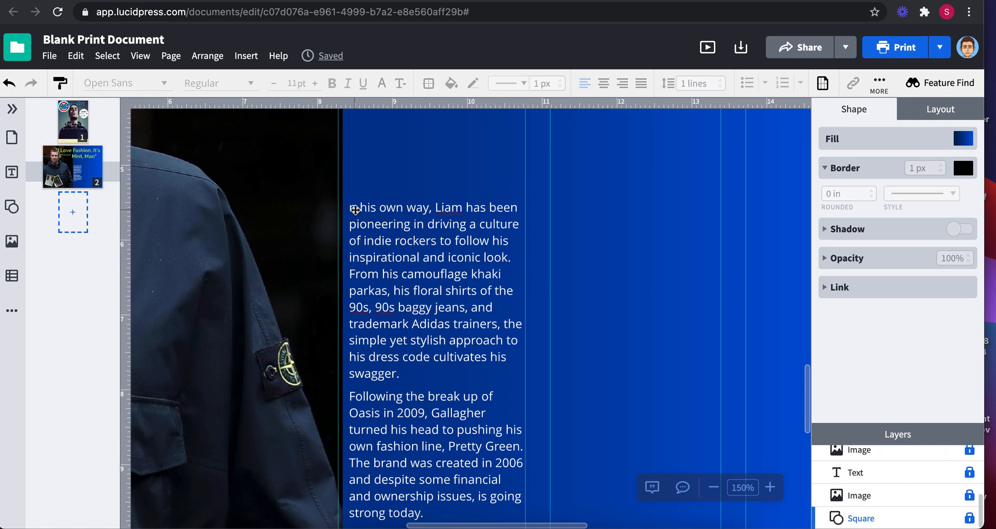
click(355, 210)
click(595, 279)
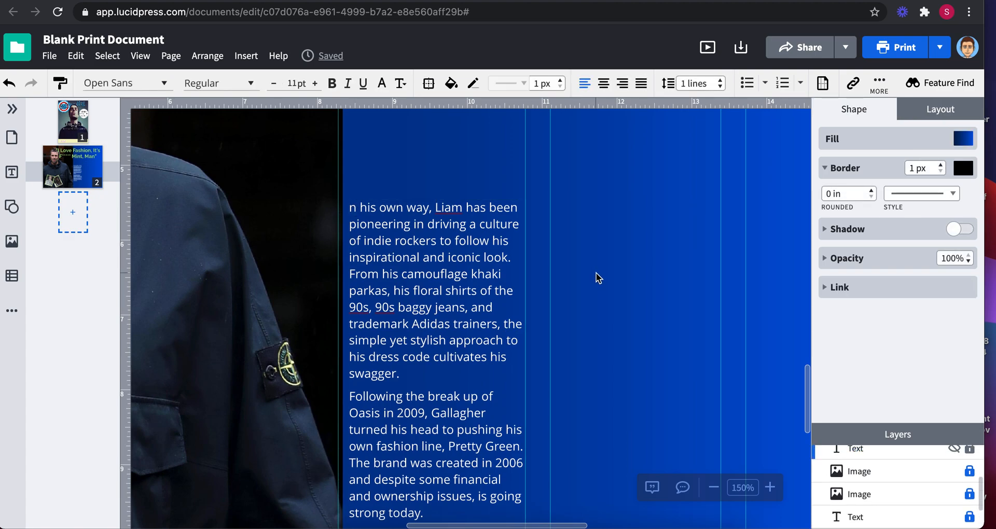
- Add a body text box over the first column, enlarge it and clear its placeholder text
click(13, 174)
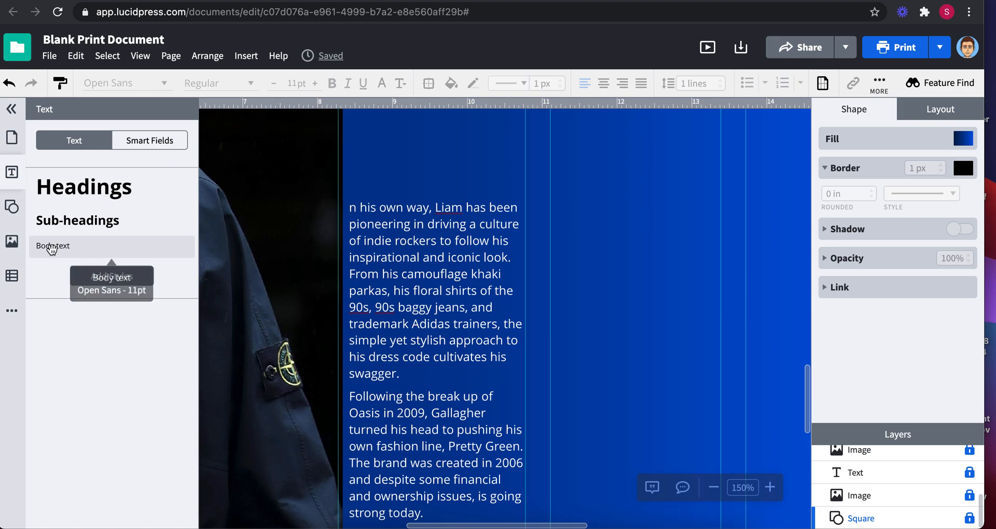
drag(55, 241, 472, 319)
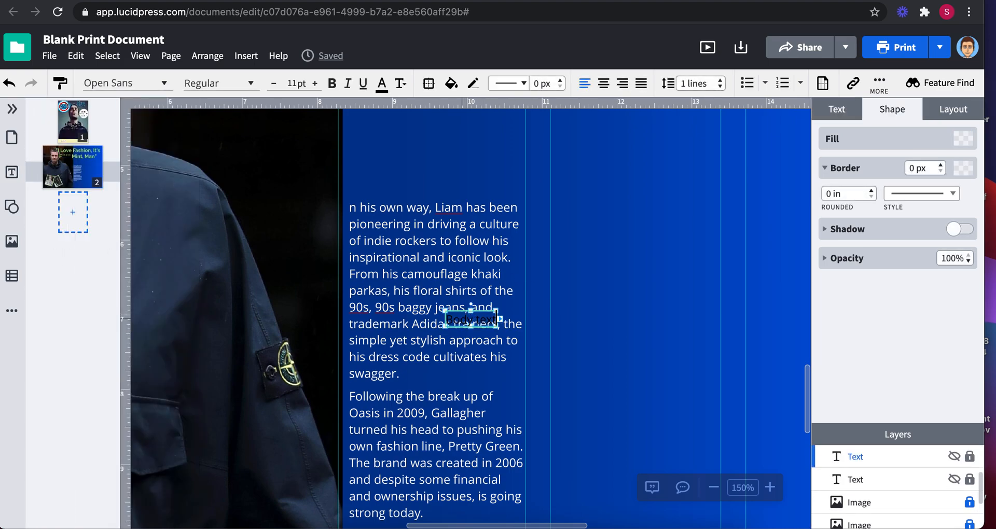
key(BackSpace)
key(BackSpace)
key(BackSpace)
key(BackSpace)
drag(496, 327, 578, 404)
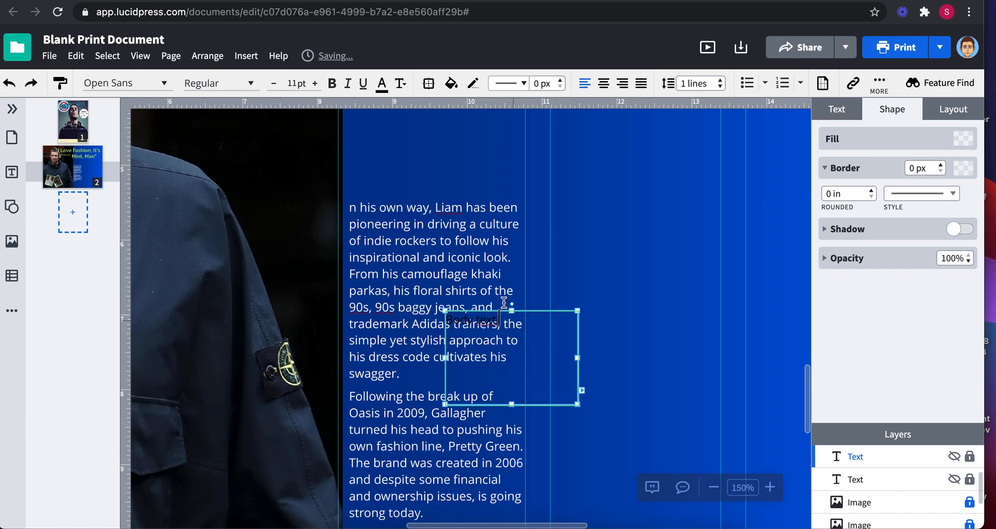
drag(500, 320, 445, 317)
key(BackSpace)
- Enter a capital "I" in the new text box and format it at 45 pt in white
click(836, 115)
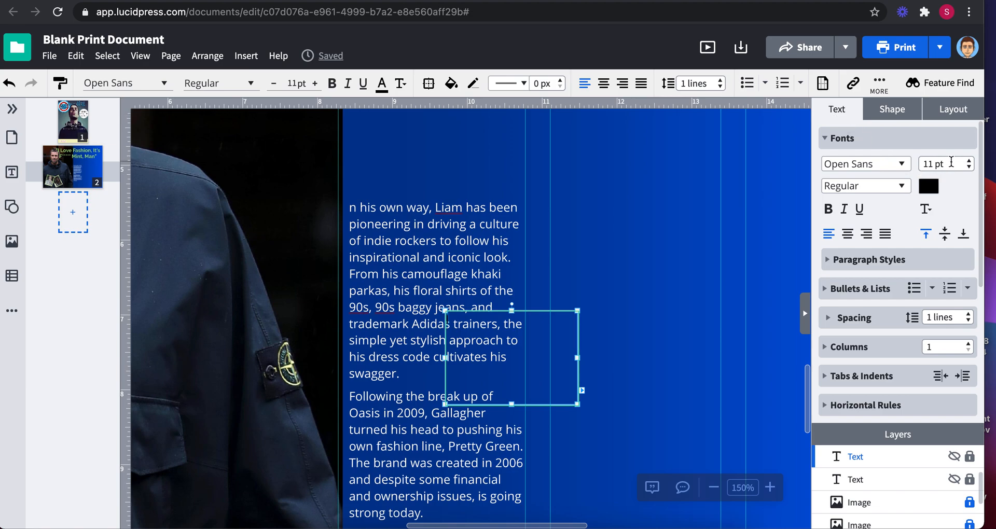
click(969, 161)
text(45)
key(Return)
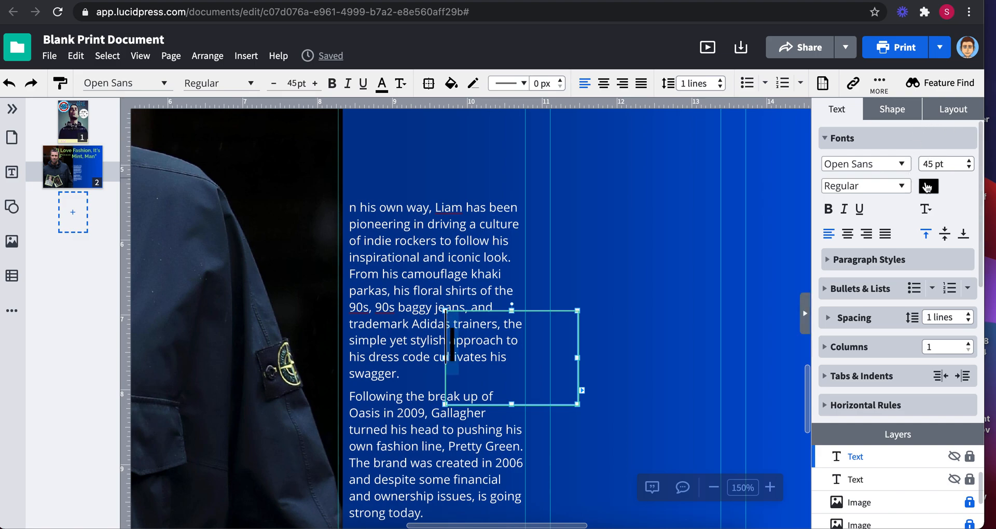
click(929, 188)
click(789, 310)
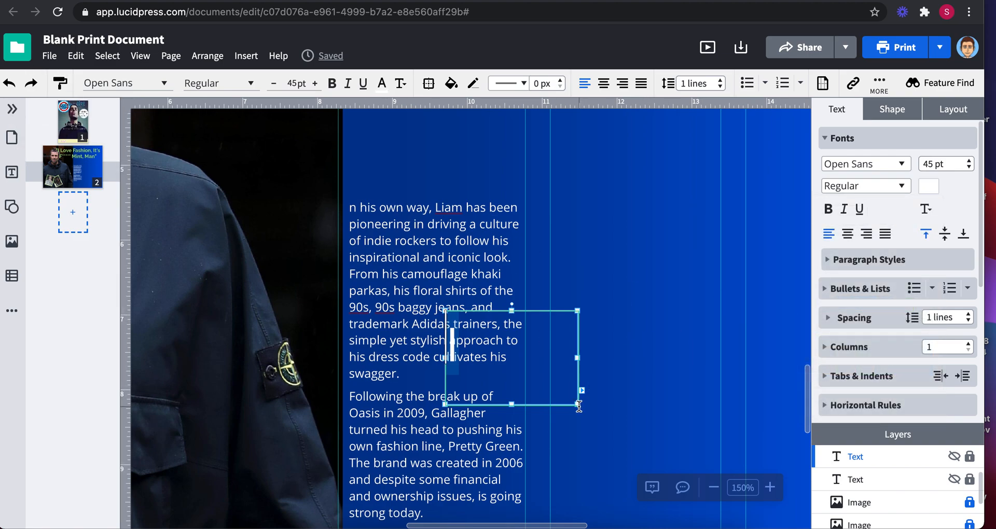
click(686, 364)
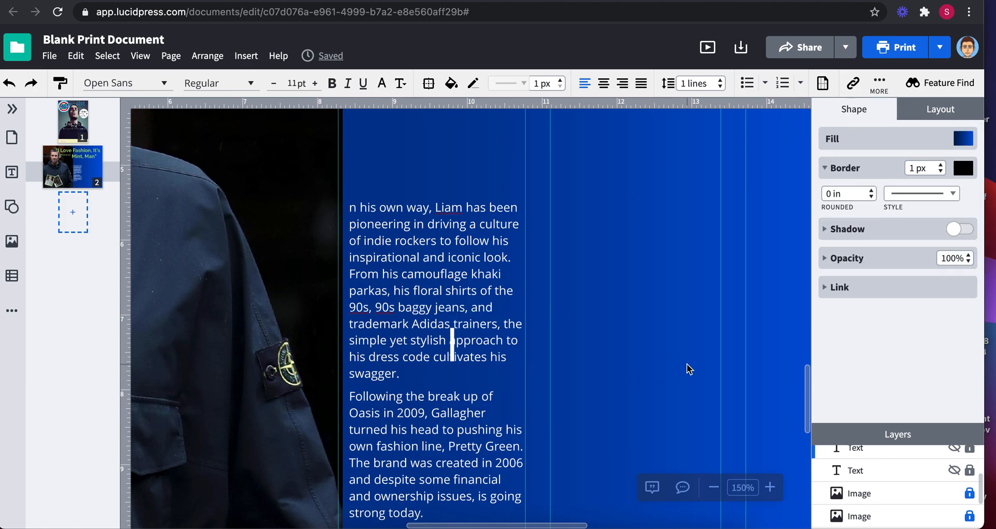
- Shrink the box to fit the large "I" and place it at the start of the first paragraph
click(452, 345)
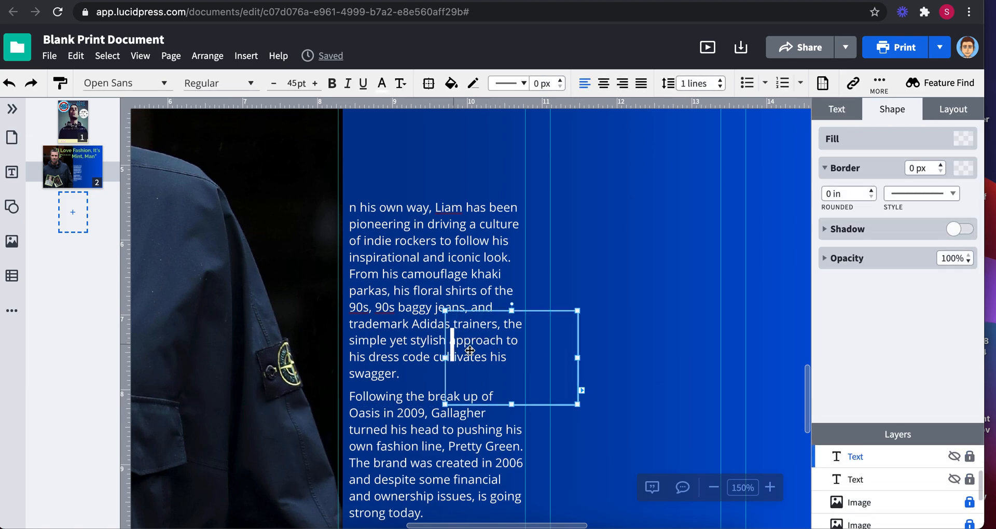
drag(577, 404, 461, 372)
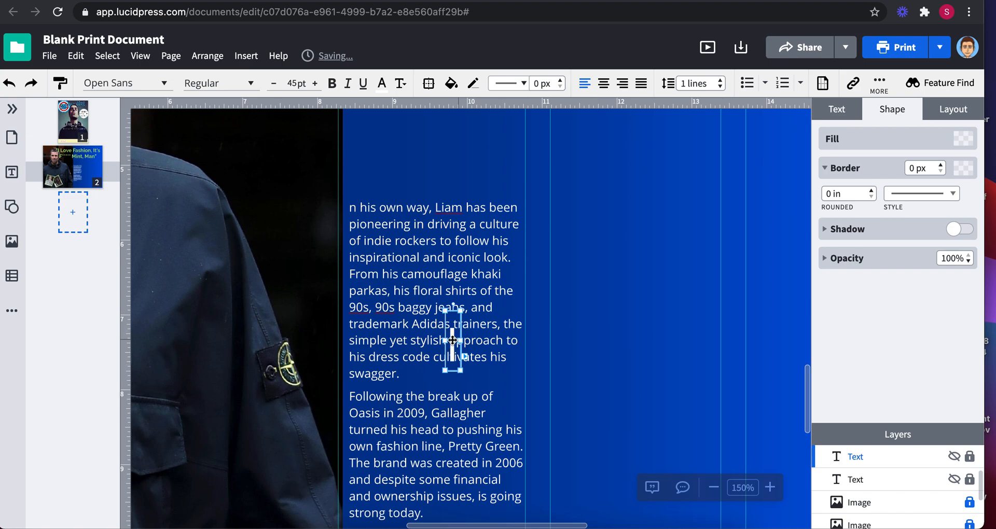
drag(453, 340, 350, 216)
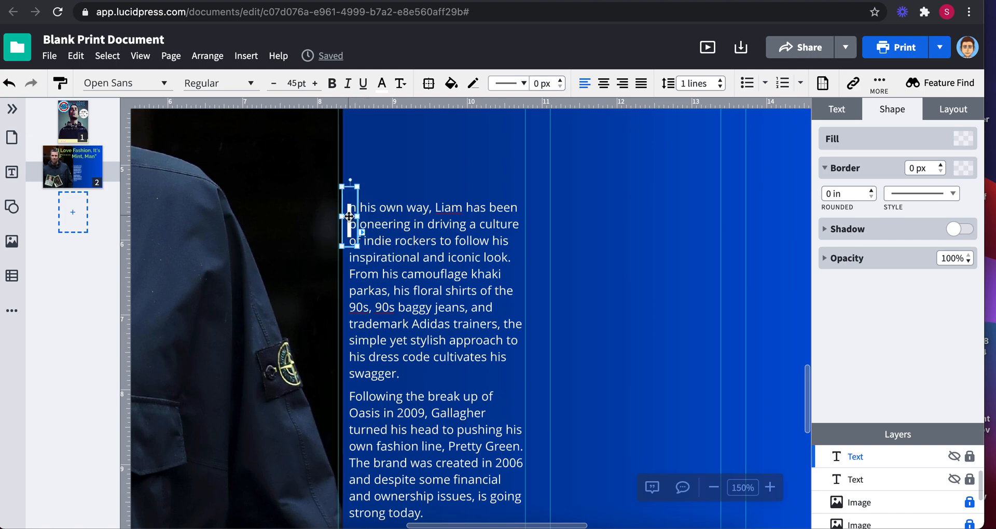
- Shift the column's text box slightly to the right so its text clears the large "I"
click(454, 244)
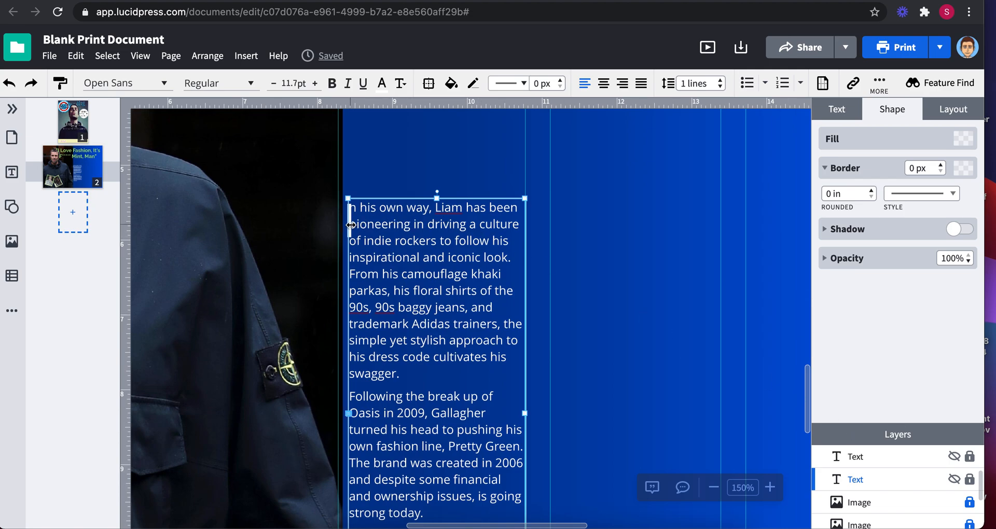
click(367, 224)
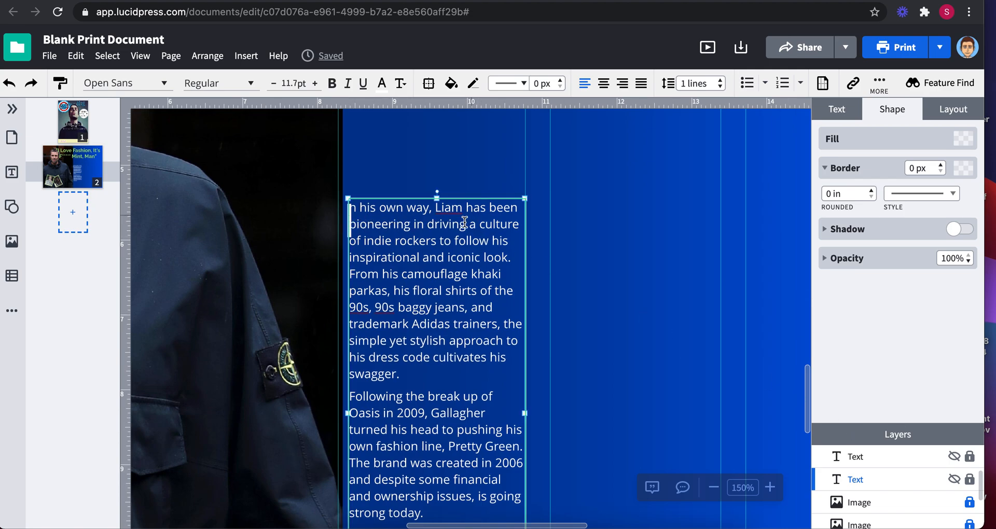
click(706, 252)
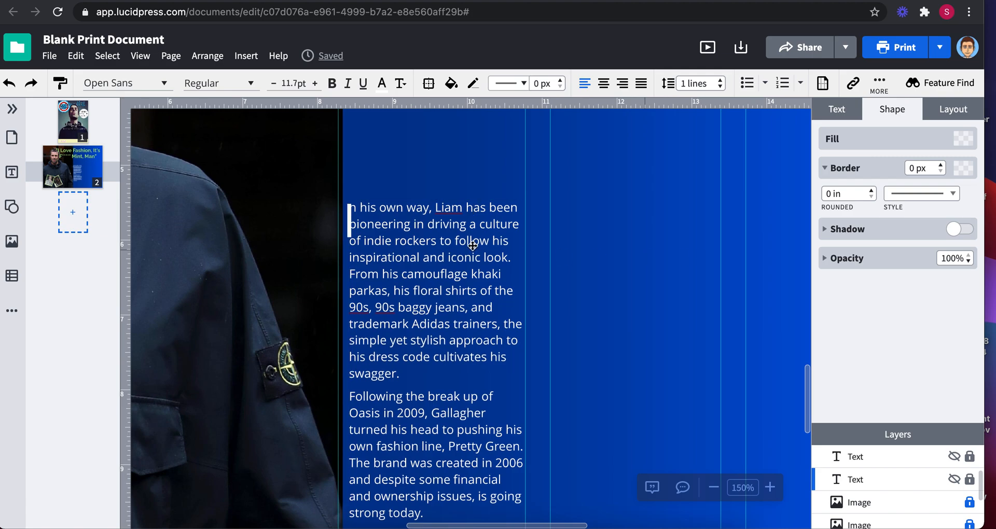
drag(439, 253, 446, 252)
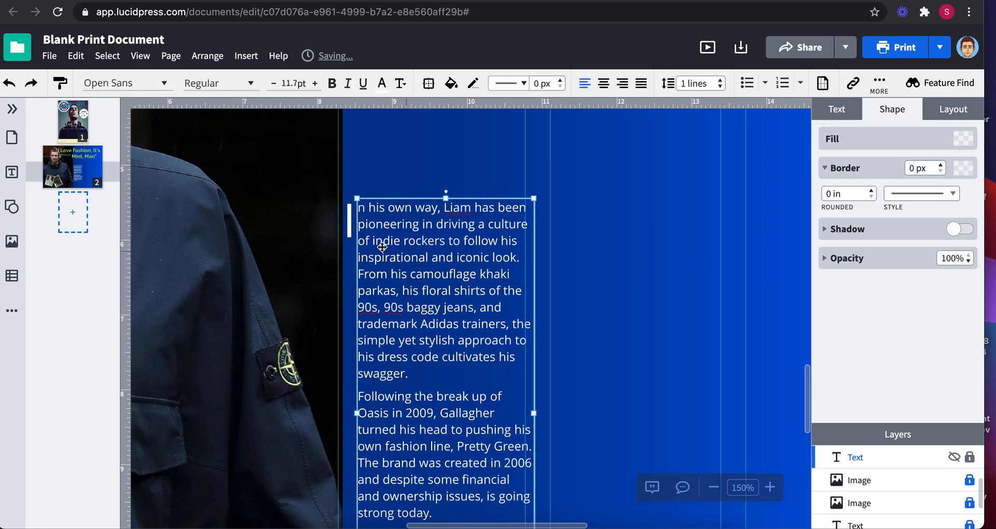
- Examine the large "I" box's text formatting options, including paragraph styles and warp
click(349, 228)
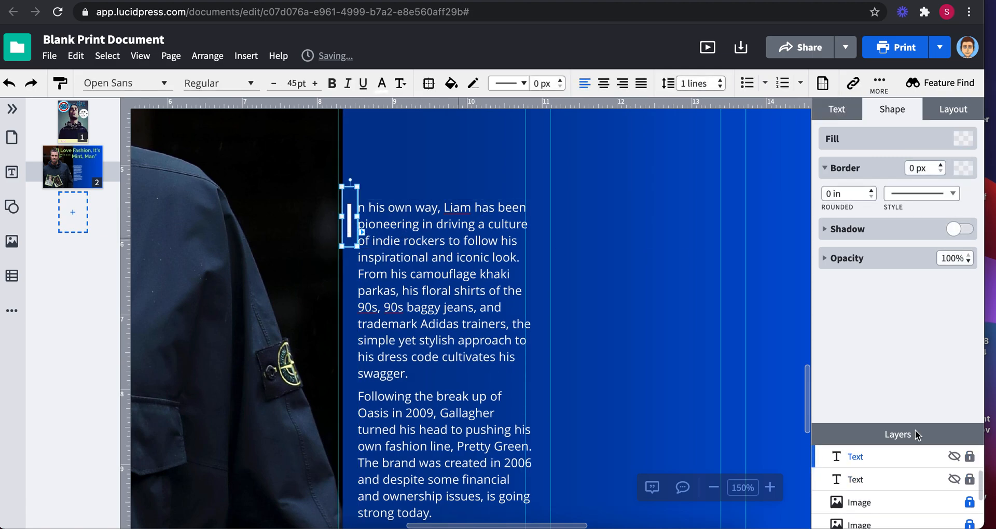
drag(897, 423, 907, 307)
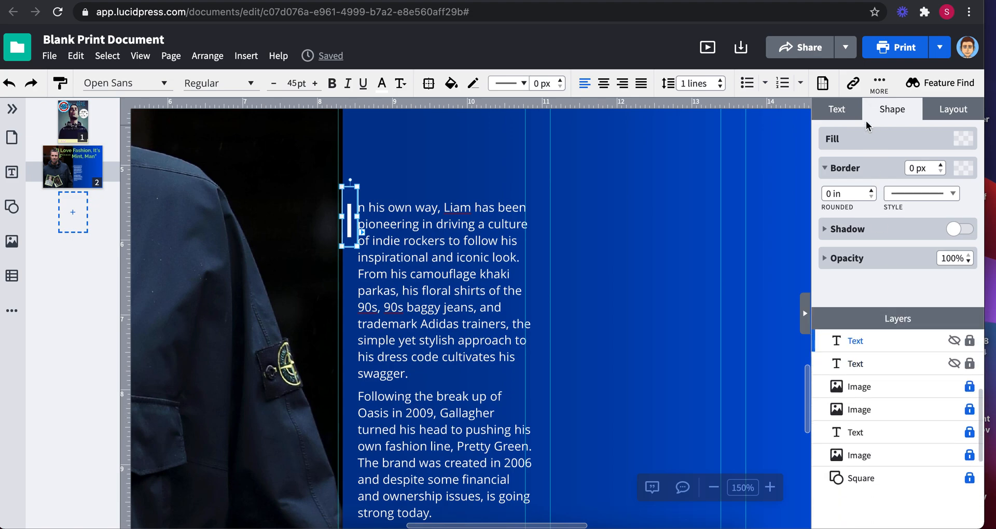
click(843, 111)
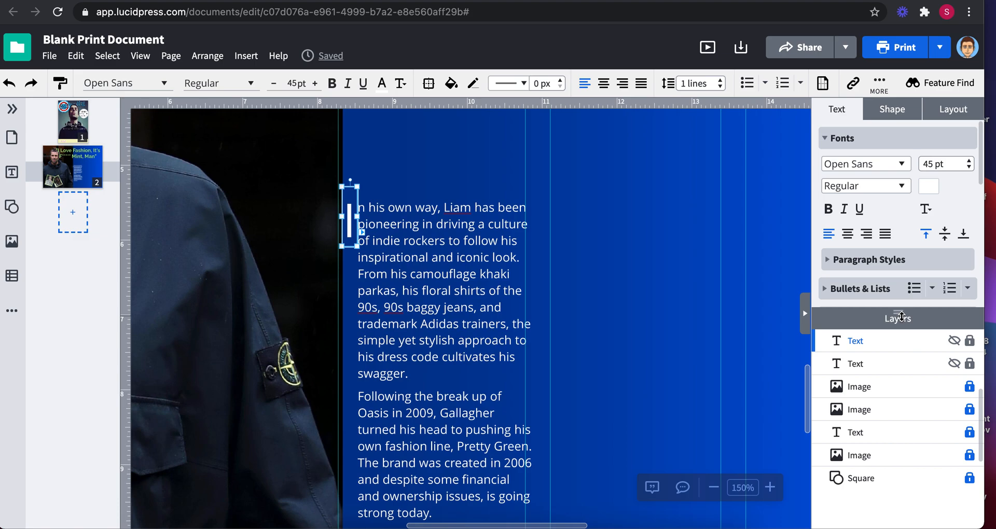
drag(900, 312, 900, 476)
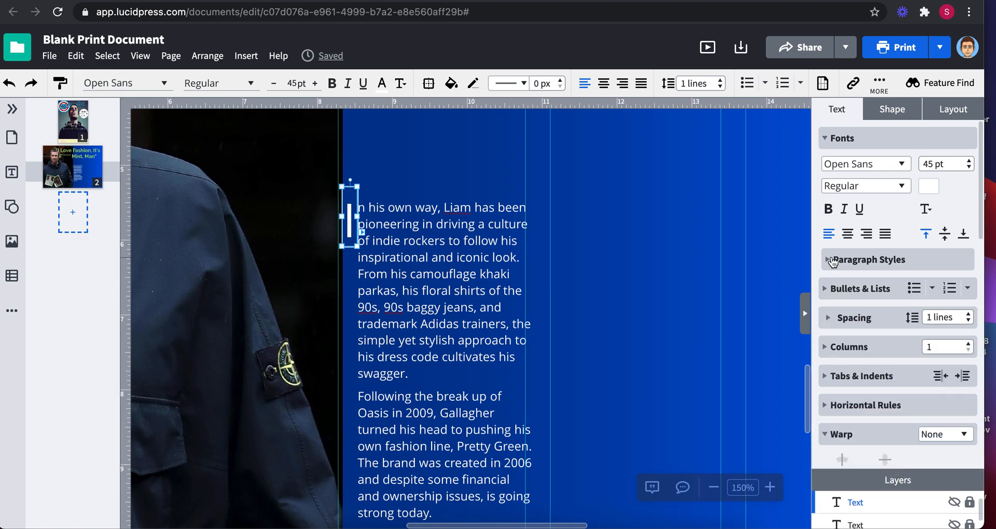
click(830, 261)
click(831, 261)
click(959, 435)
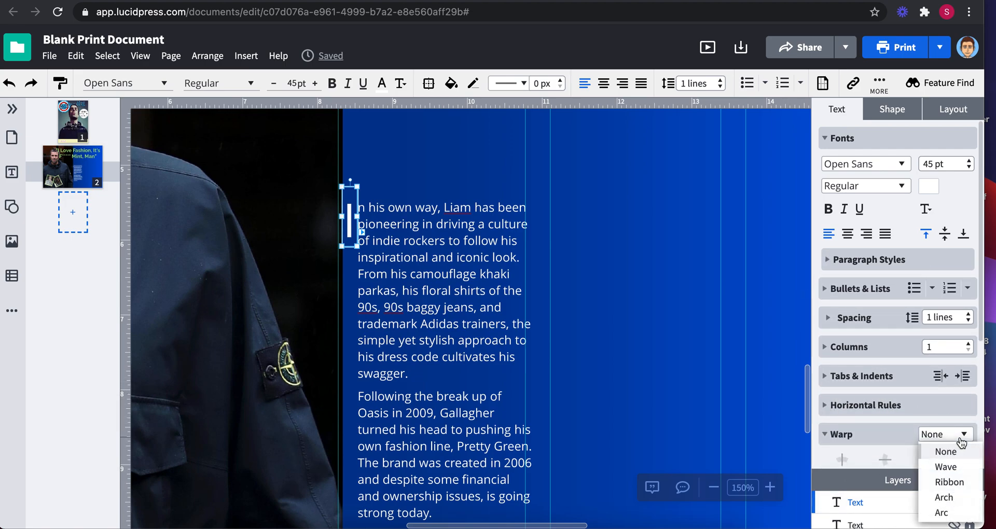
scroll(870, 399, down, 4)
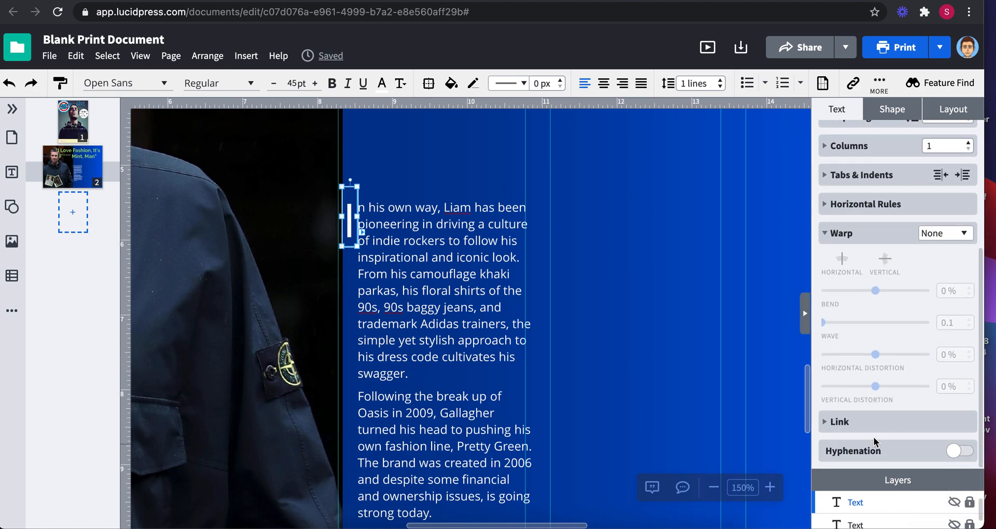
scroll(923, 419, up, 1)
scroll(922, 419, up, 1)
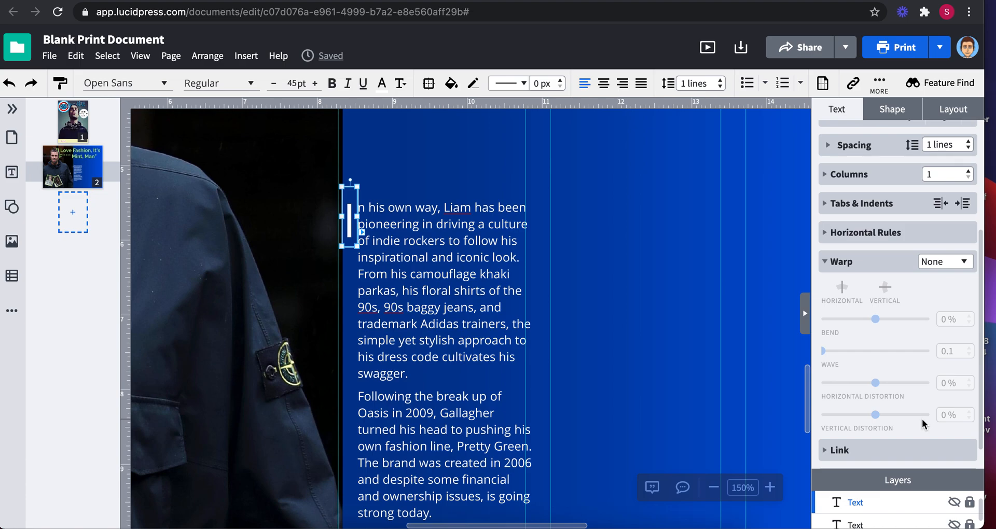
- Enable text wrapping on both sides of the large "I" box and wrap tight to the shape boundary
click(959, 113)
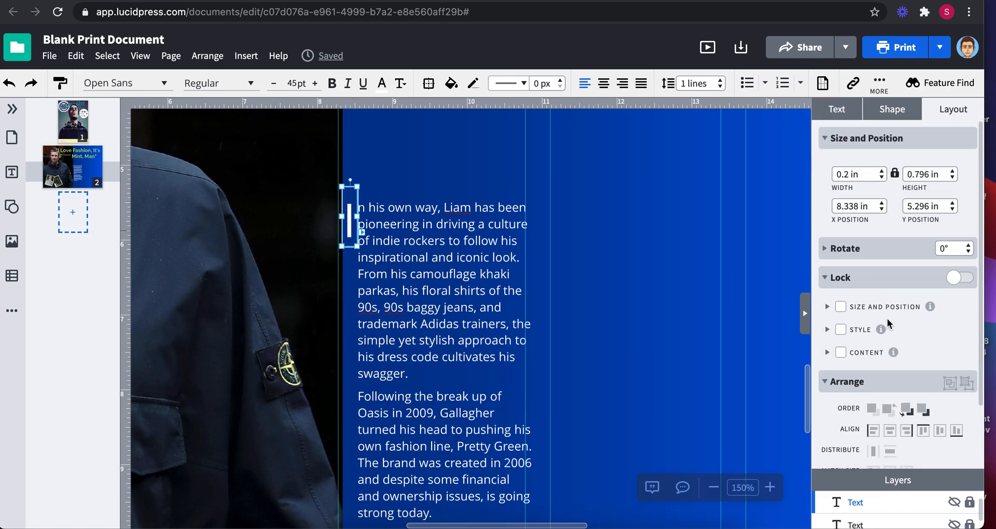
scroll(885, 402, down, 3)
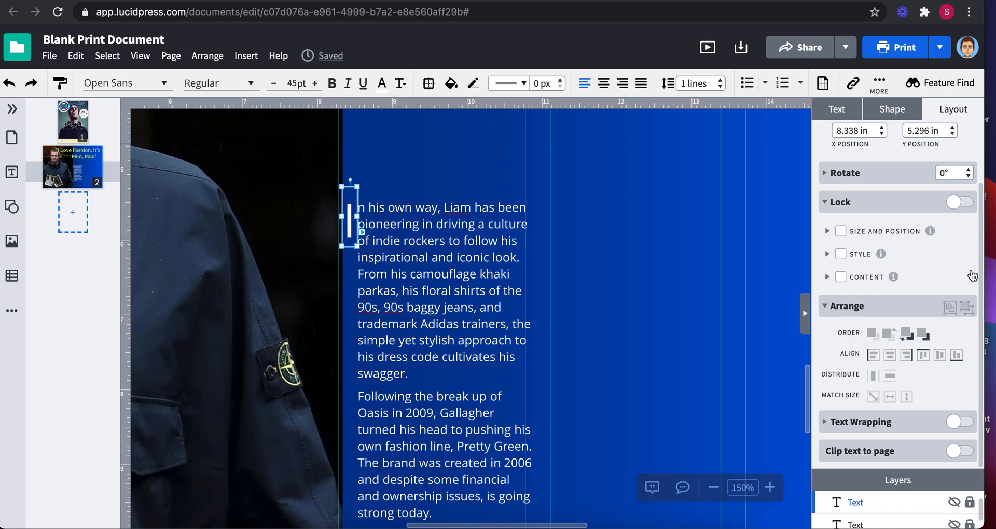
click(830, 424)
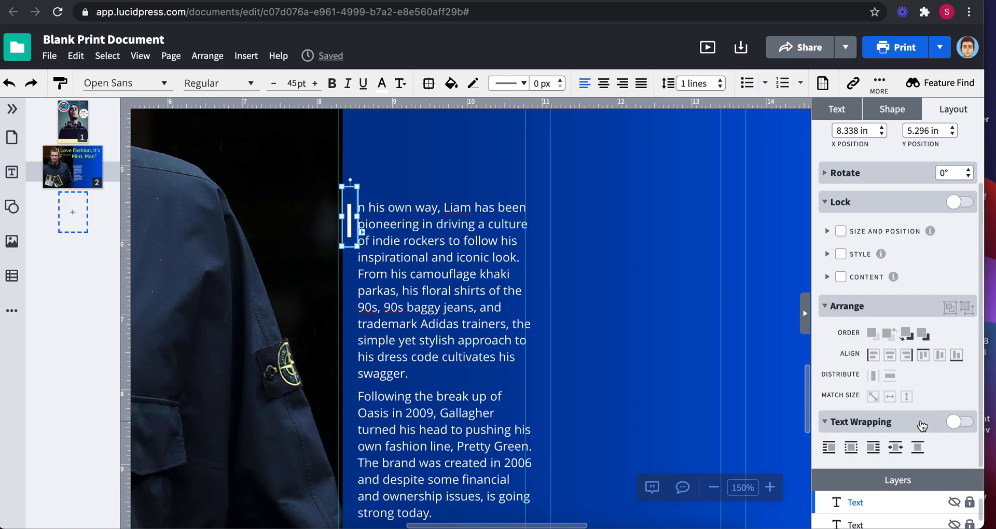
click(954, 424)
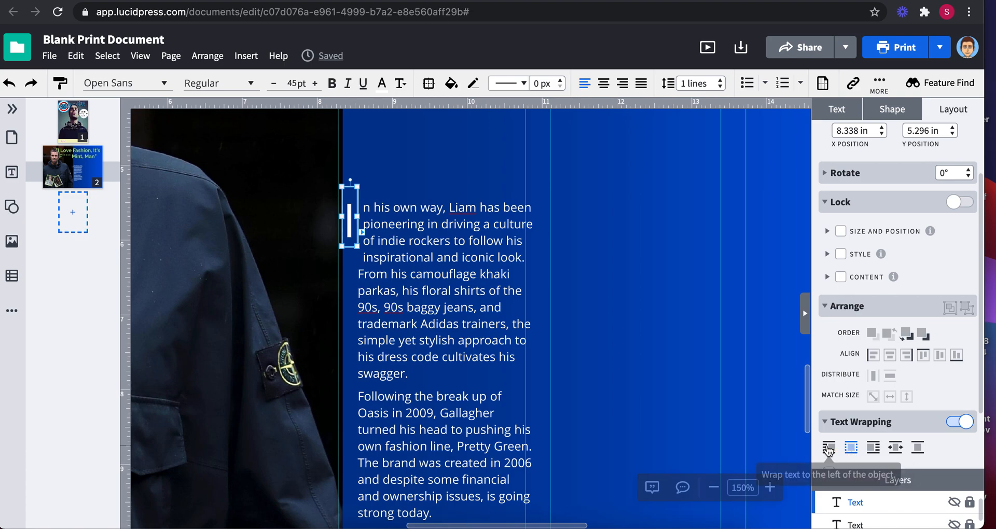
click(829, 450)
click(849, 453)
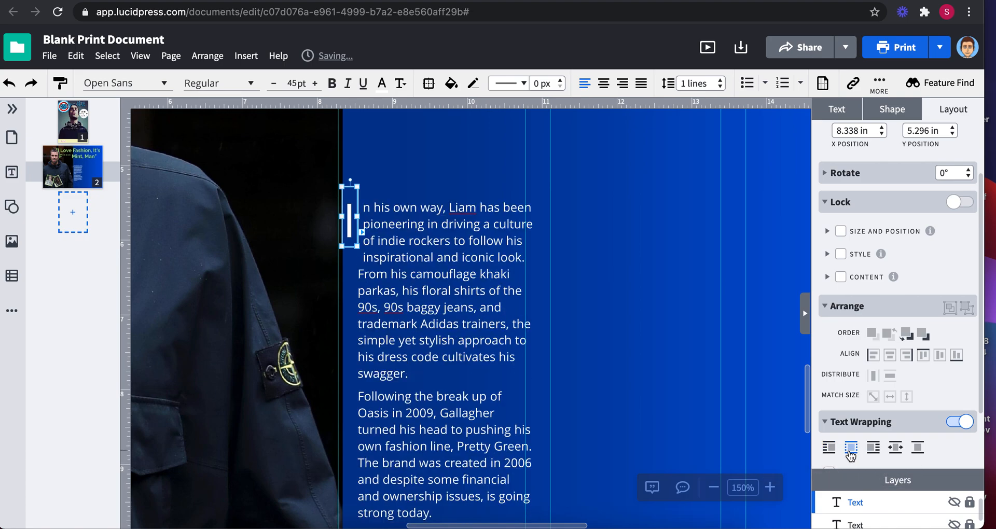
drag(912, 468, 912, 485)
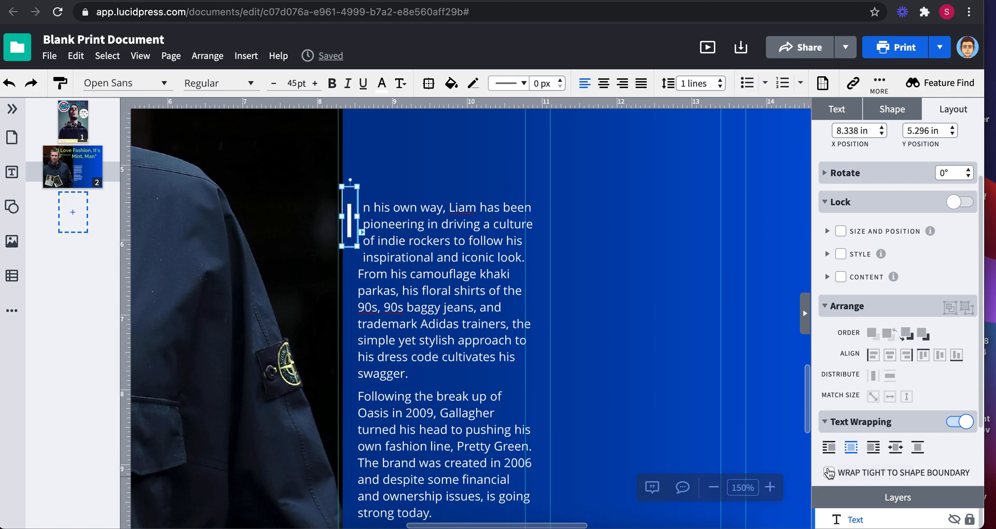
click(830, 473)
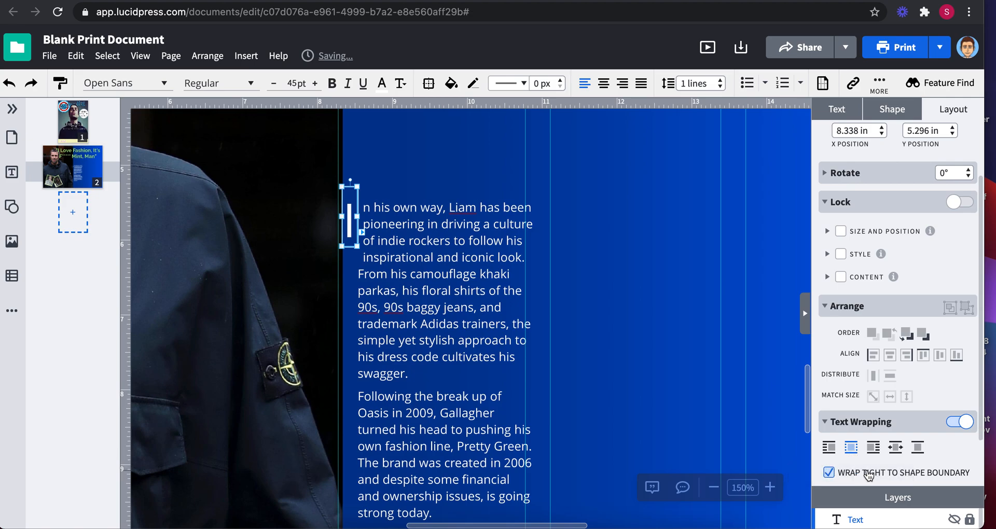
- Widen the article text box leftward to the edge of the blue area so its text runs beneath the large "I"
click(403, 304)
drag(357, 414, 343, 413)
click(351, 228)
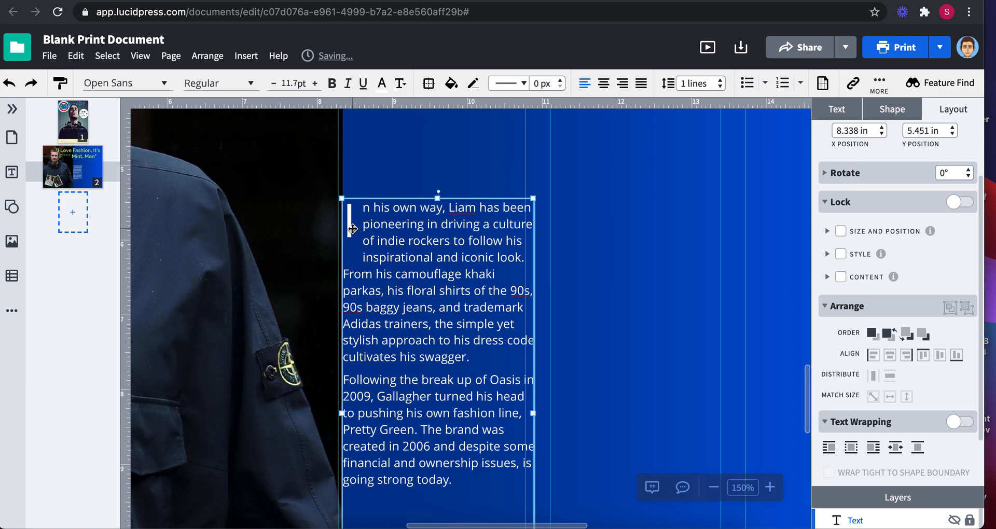
- Nudge the large "I" box beside the opening lines until it sits at X 8.338 in and Y 5.296 in
drag(352, 230, 354, 232)
key(Right)
key(Right)
key(Right)
key(Right)
key(Right)
key(Left)
key(Up)
key(Up)
key(Up)
key(Up)
key(Left)
key(Left)
key(Left)
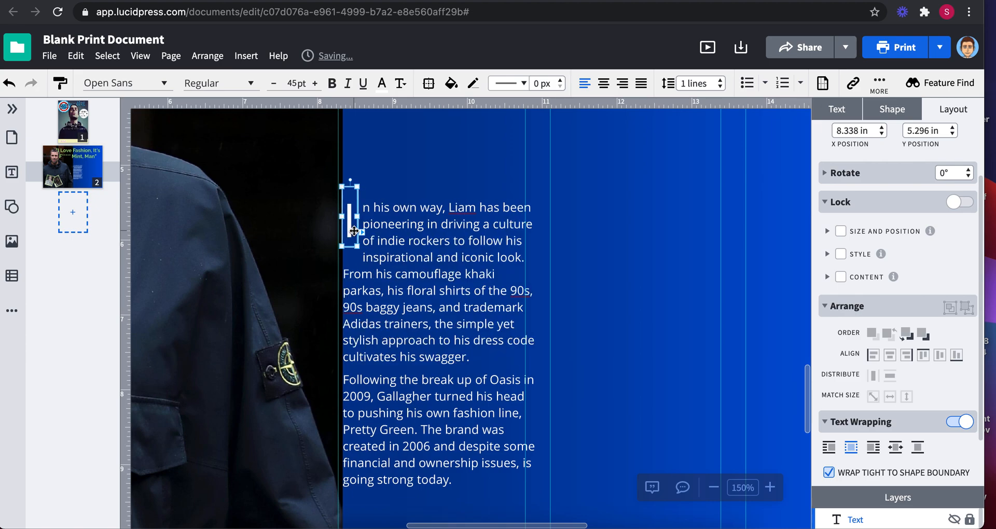
- Narrow the article text box so its outer edge meets the first column's guide
click(503, 281)
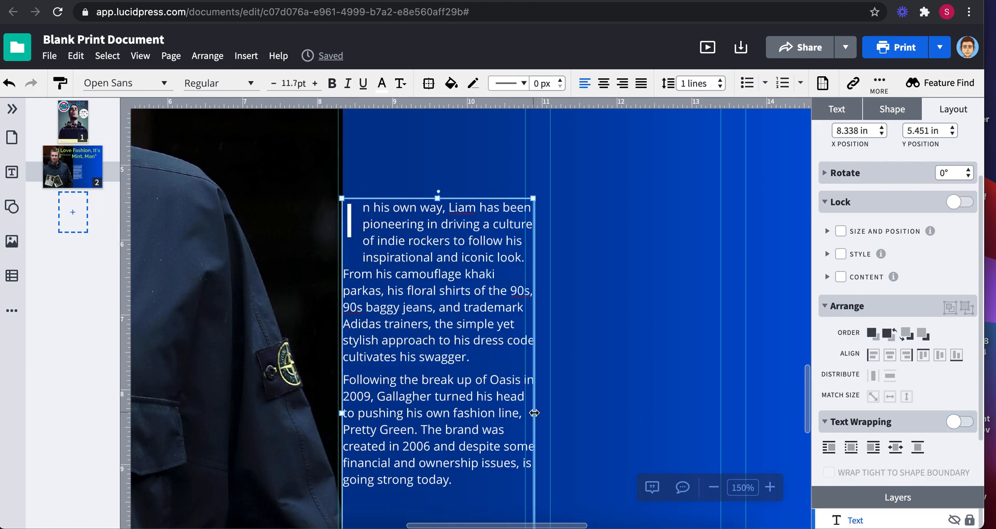
drag(536, 415, 524, 416)
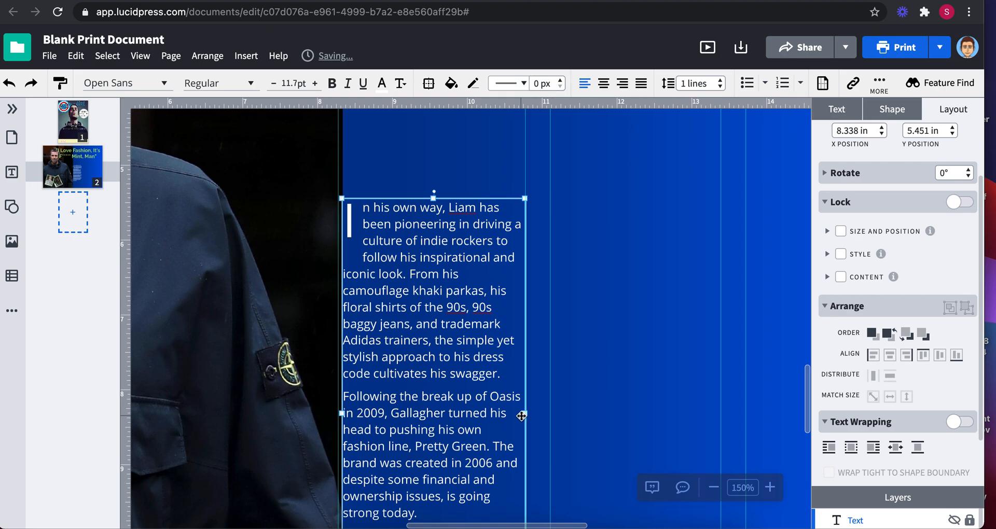
- Start a new line in the article text box after the paragraph ending "going strong today."
click(714, 488)
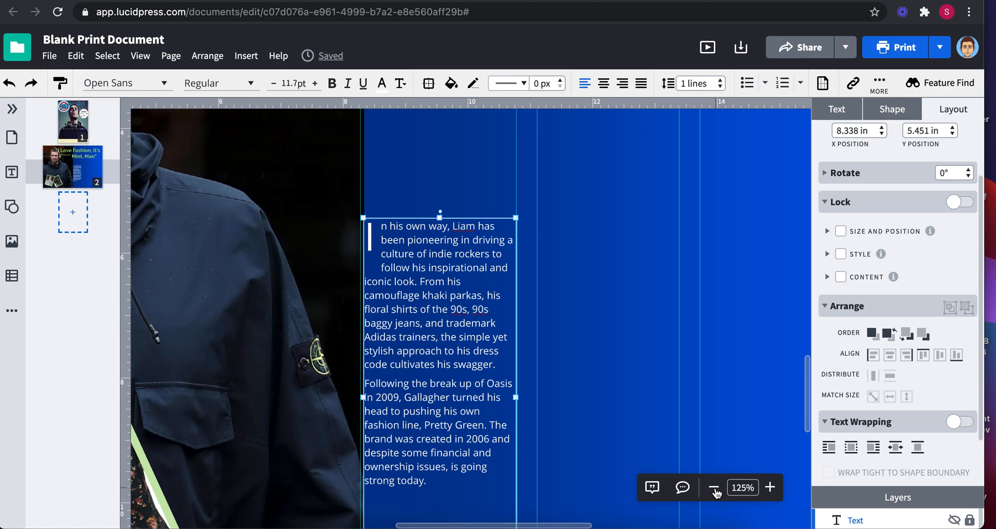
click(714, 488)
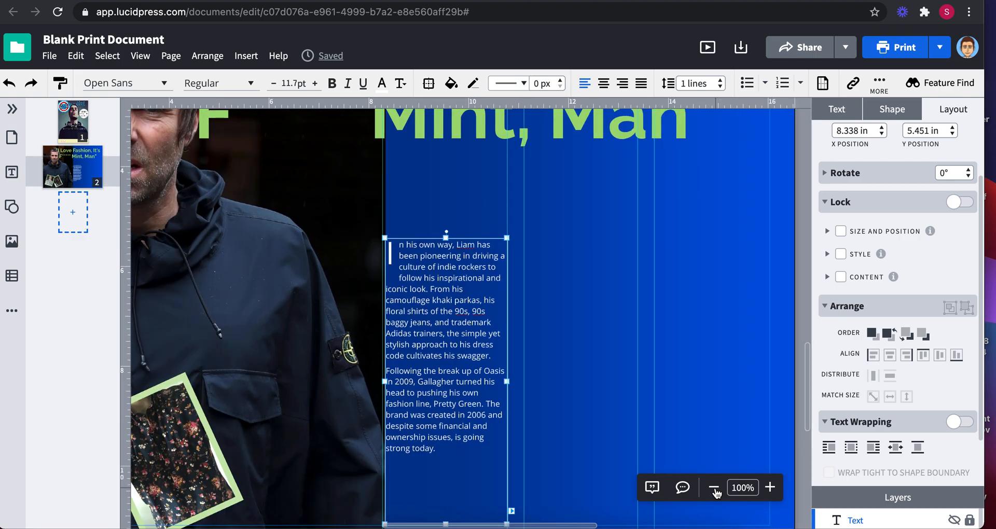
click(715, 489)
double_click(454, 421)
key(Return)
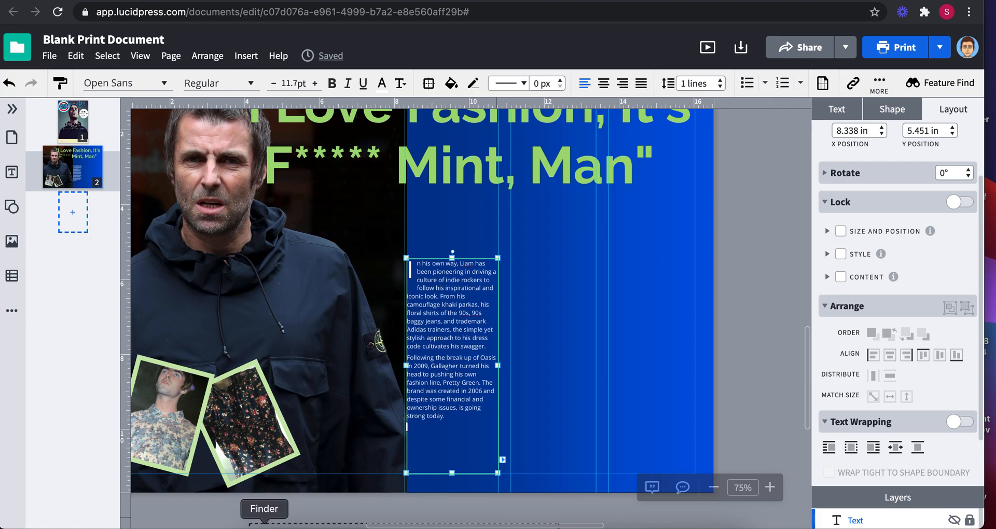
- Copy the paragraph starting "Gallagher was given the chance" from the Word document and paste it at the end of the article column in Lucidpress
click(409, 525)
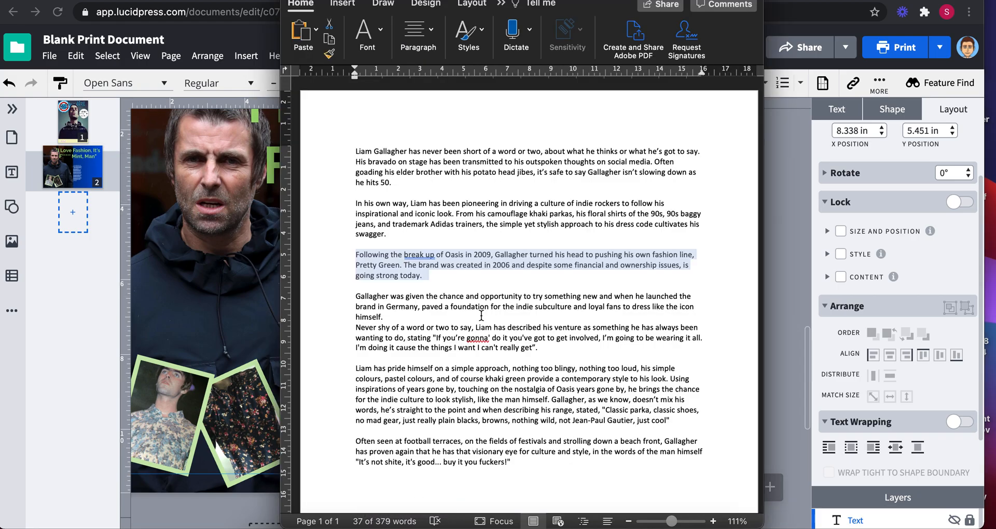
click(445, 324)
drag(398, 318, 357, 297)
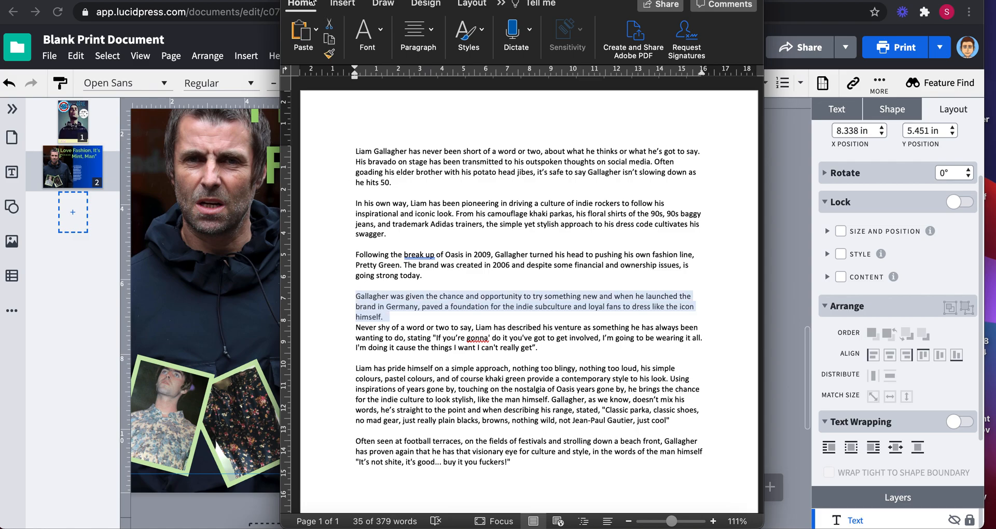
click(246, 232)
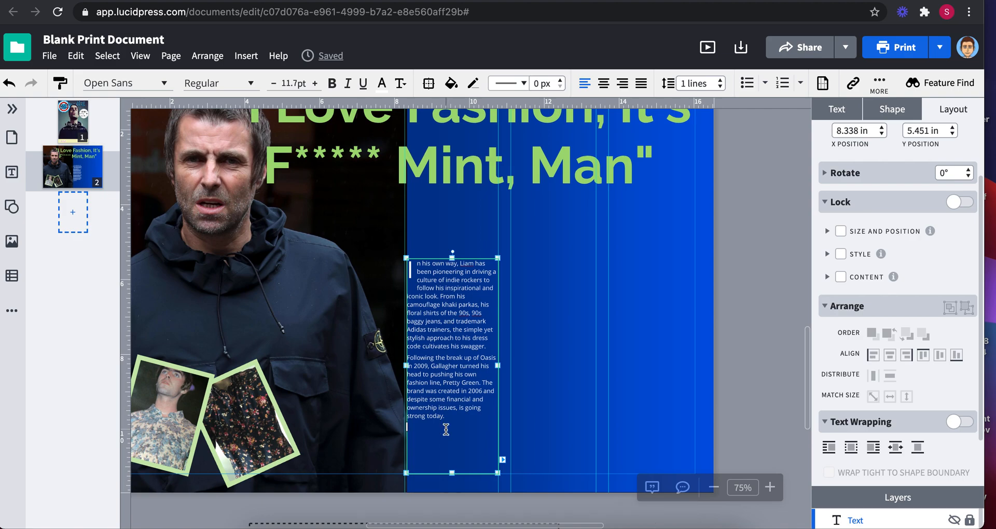
key(ctrl+v)
- Set the pasted paragraph's text color to white
scroll(462, 420, down, 3)
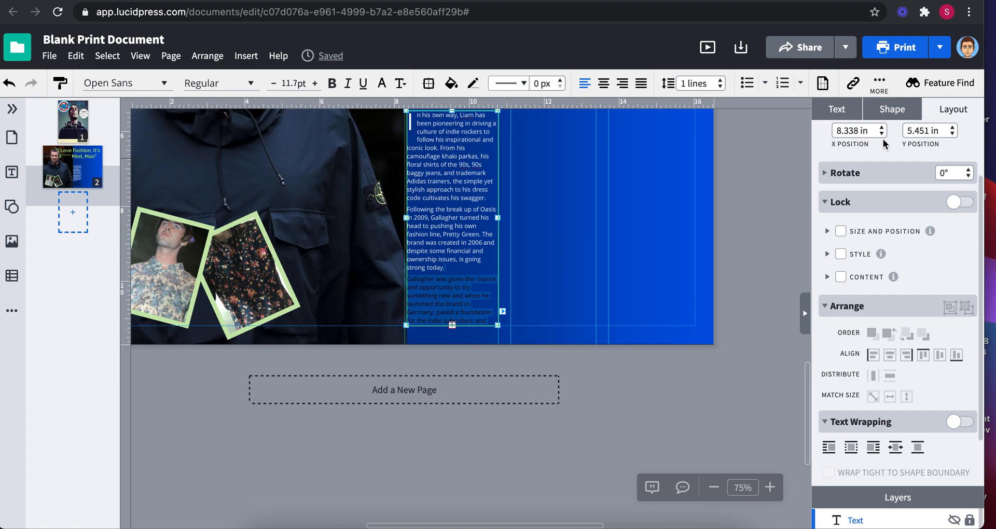
click(841, 114)
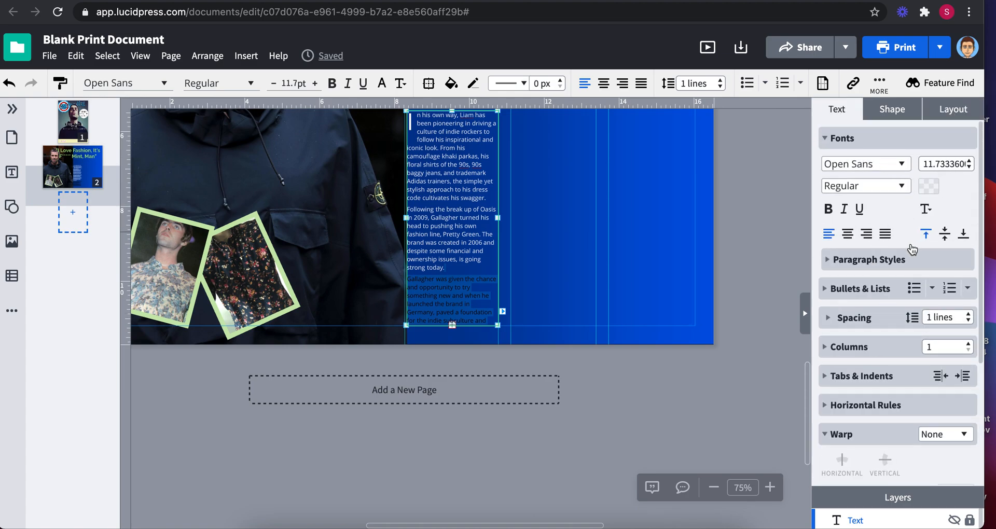
click(827, 138)
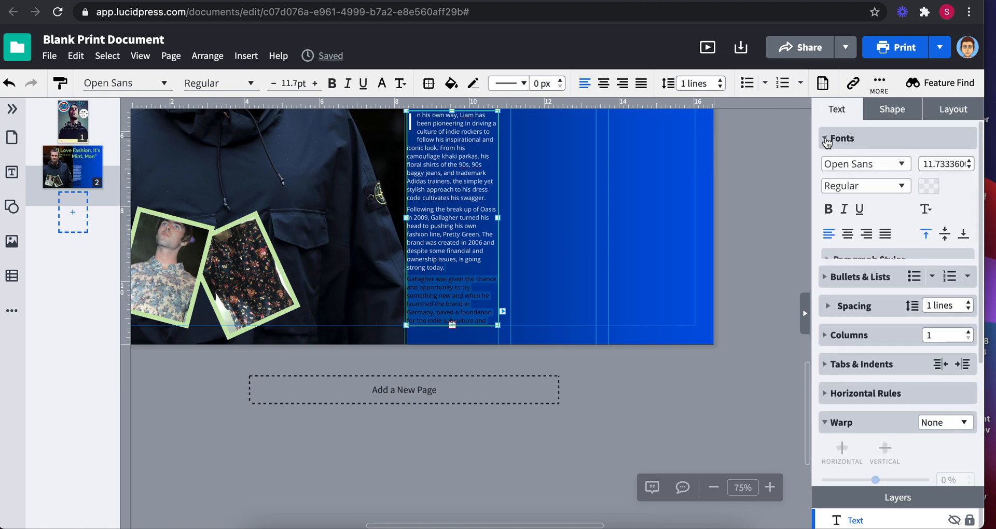
click(826, 313)
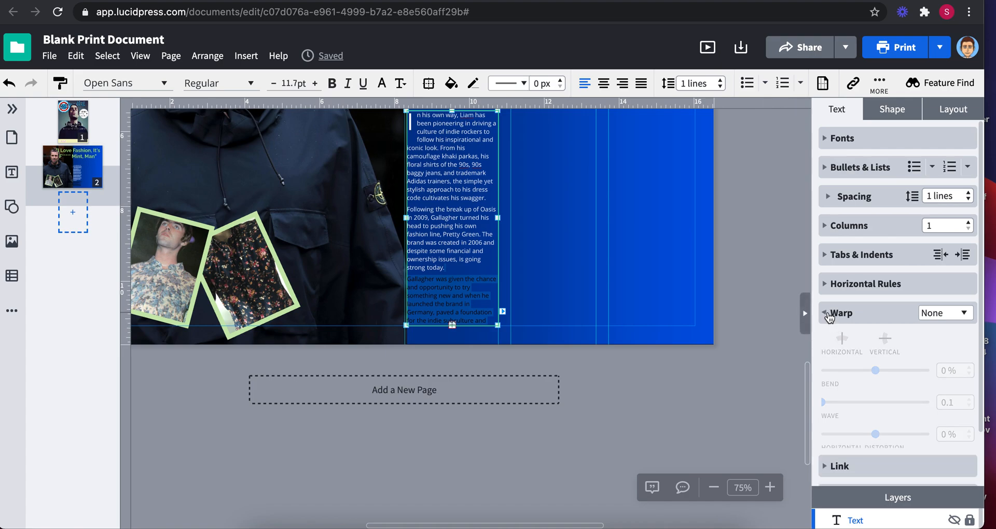
click(906, 111)
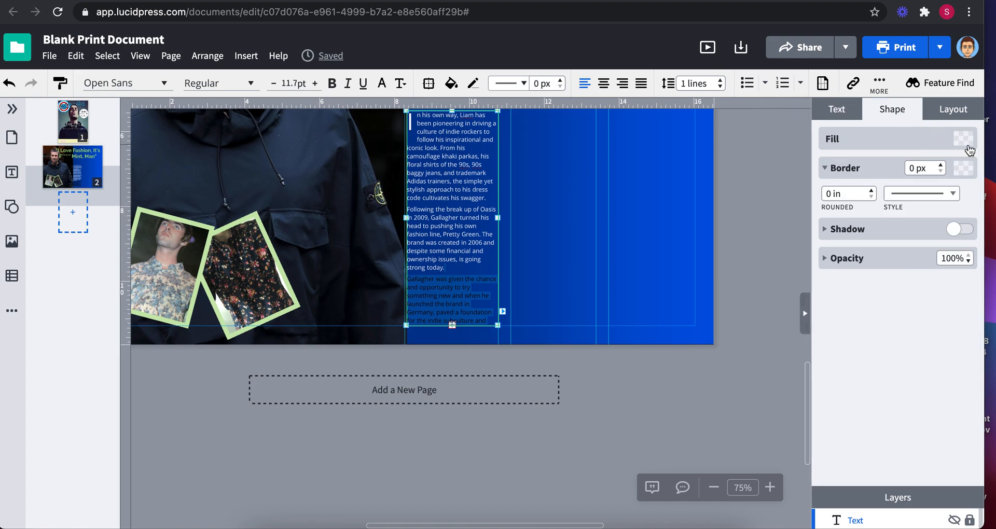
click(848, 109)
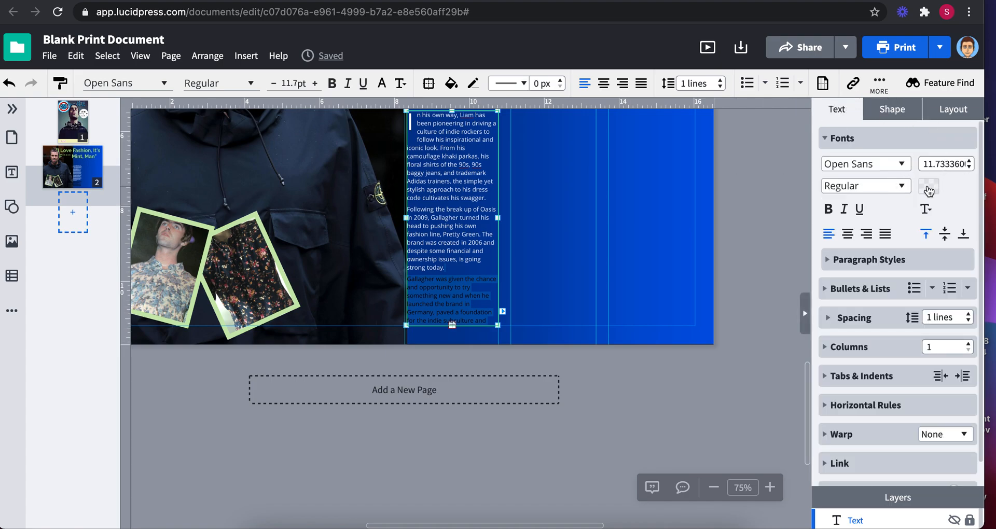
click(929, 188)
click(792, 310)
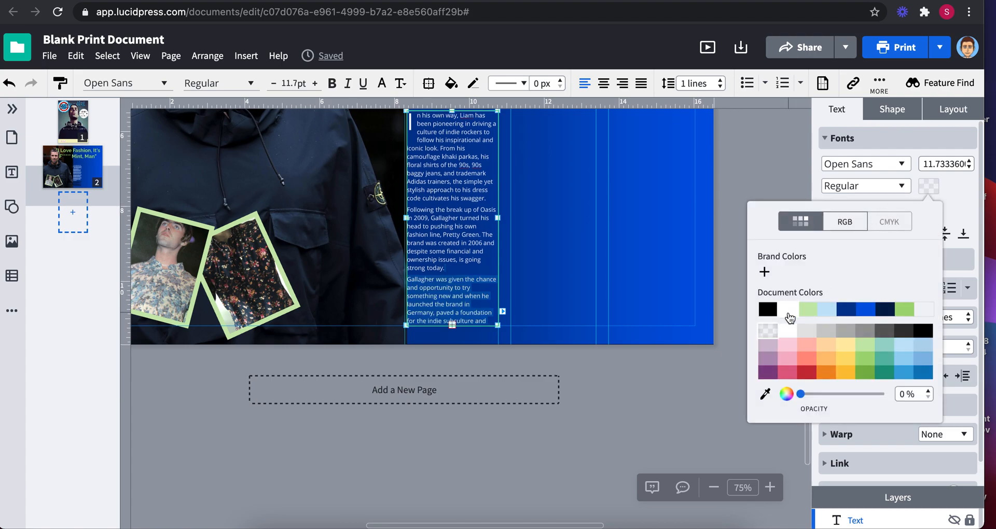
click(525, 344)
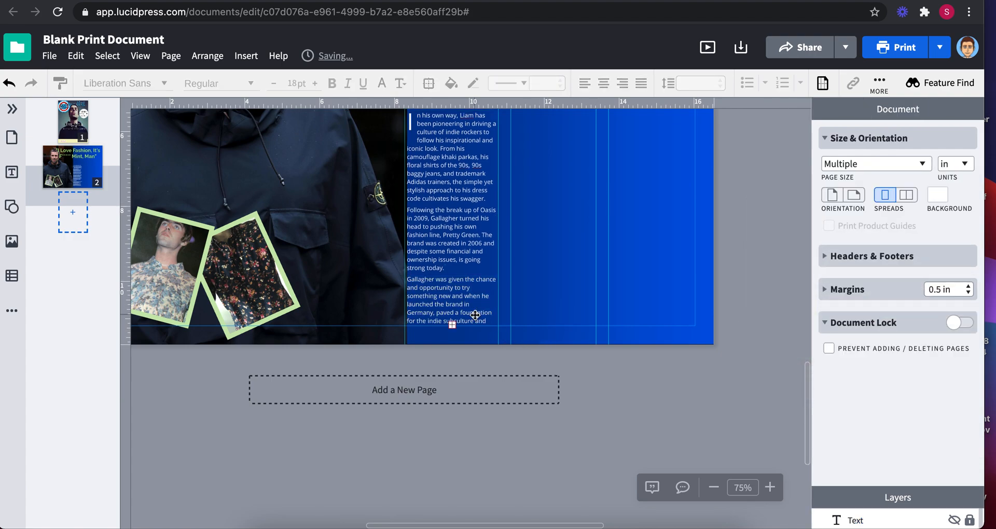
- Extend the article text box downward past the page's lower edge and color the paragraph's remaining dark lines white
click(455, 326)
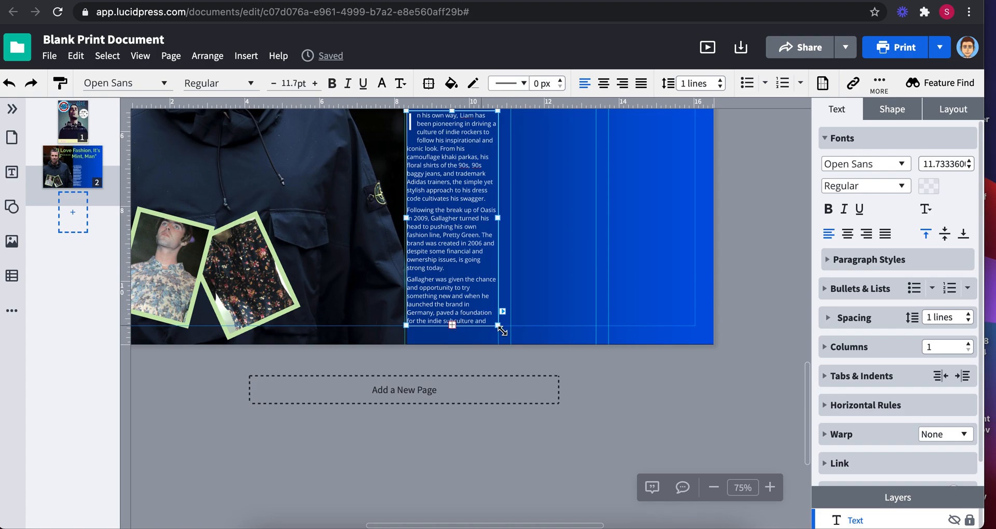
drag(498, 327, 498, 358)
double_click(435, 340)
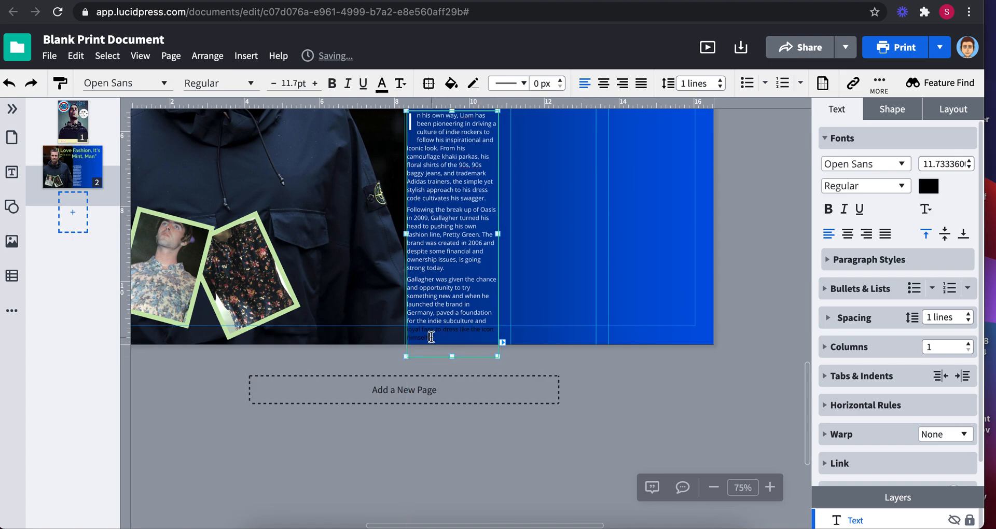
drag(433, 338, 411, 322)
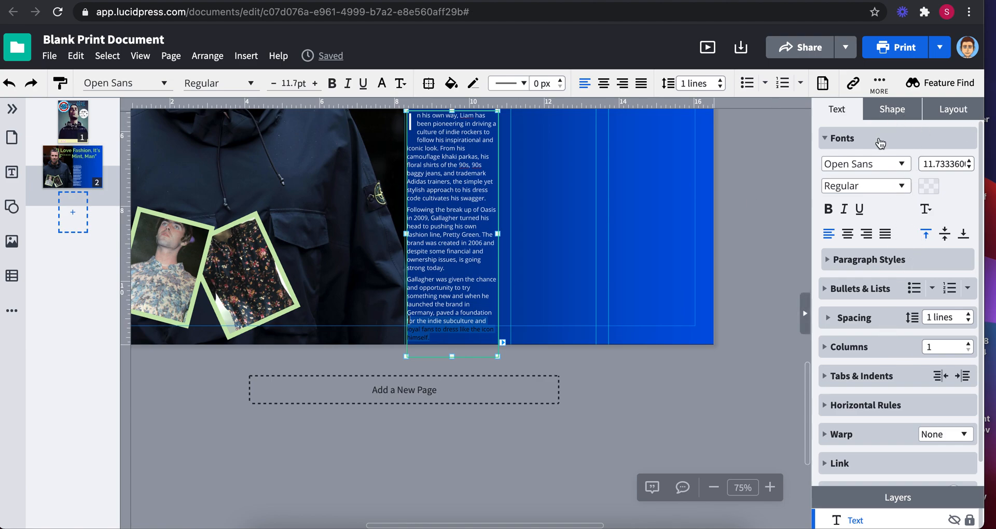
click(929, 186)
click(787, 309)
click(537, 371)
click(438, 340)
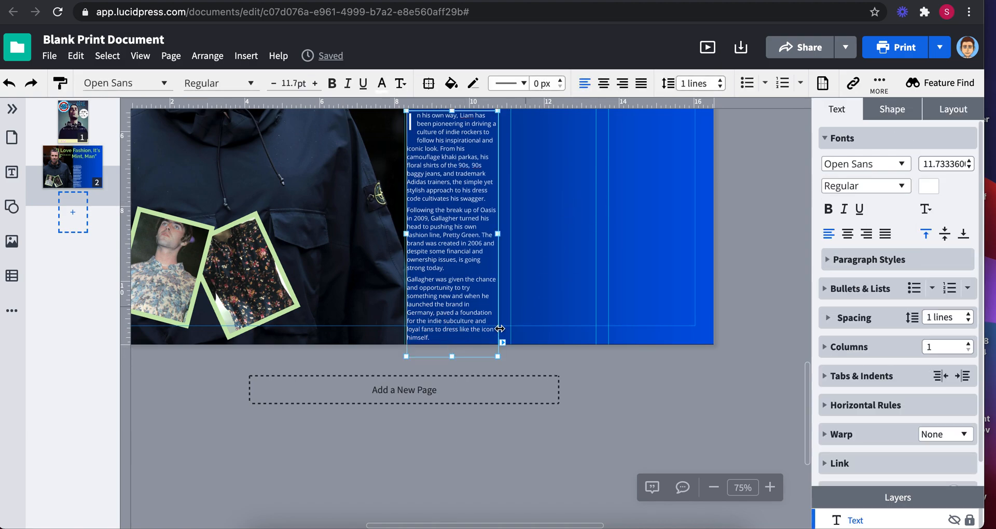
double_click(441, 339)
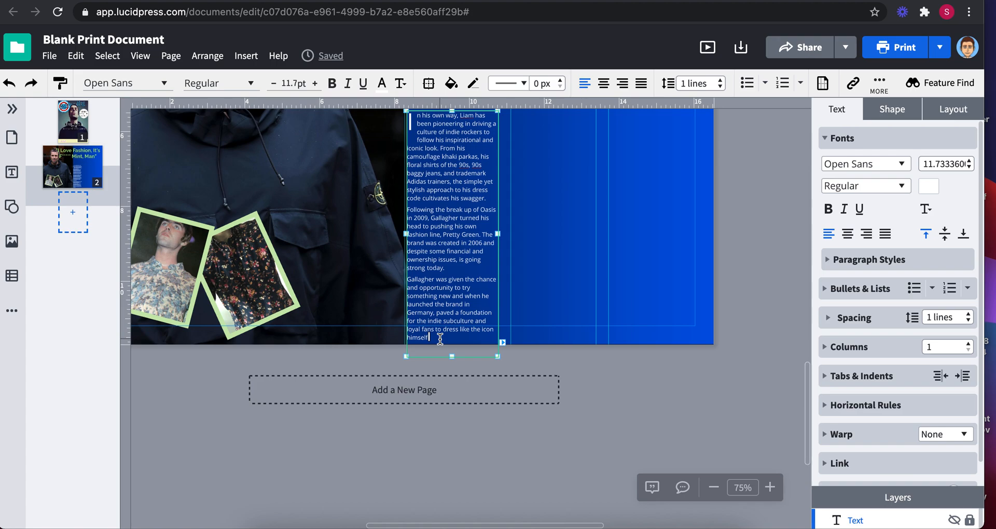
drag(438, 339, 405, 329)
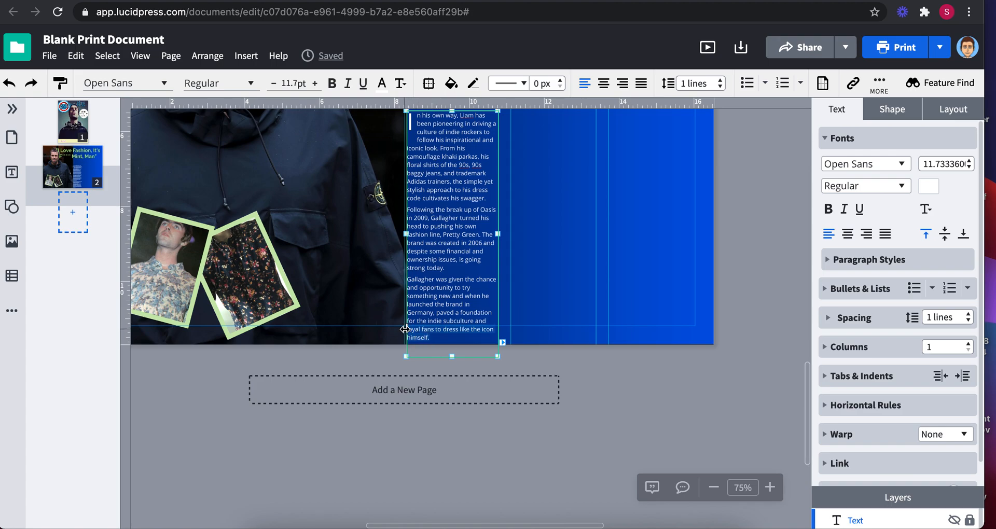
click(598, 363)
- Turn on hyphenation for the article text box
click(438, 319)
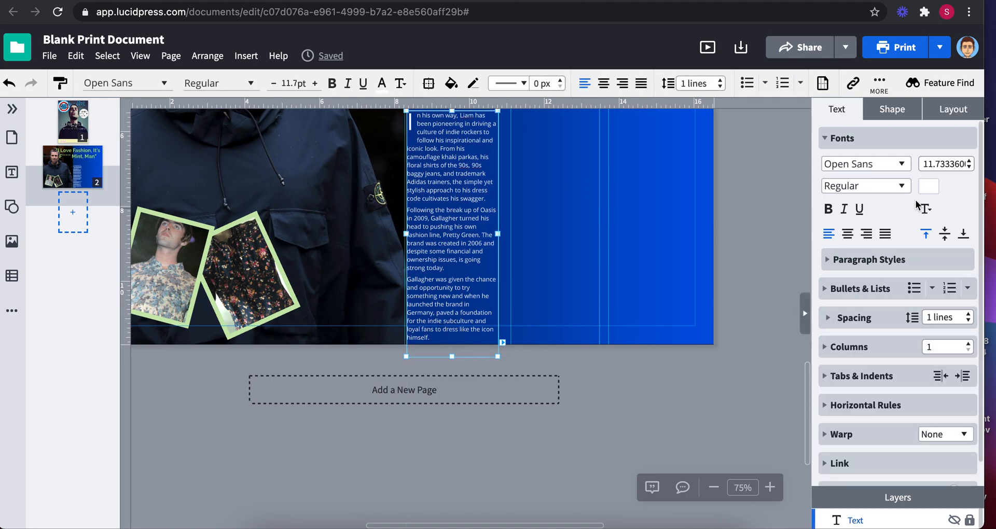
click(958, 111)
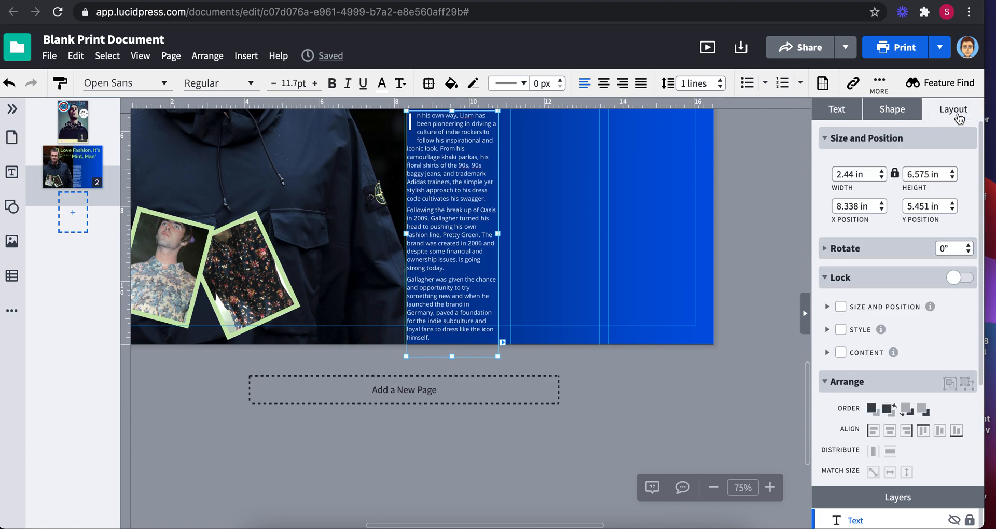
scroll(920, 388, down, 3)
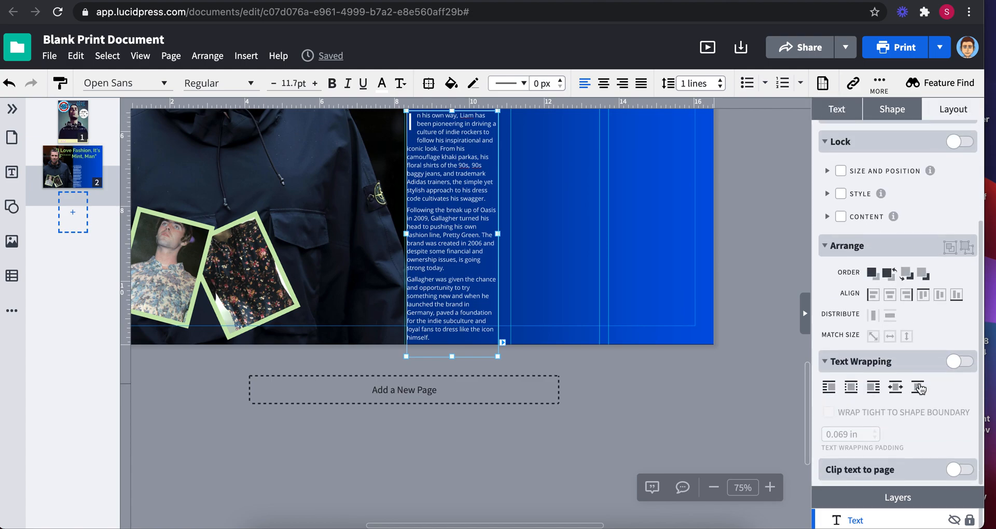
scroll(919, 388, up, 3)
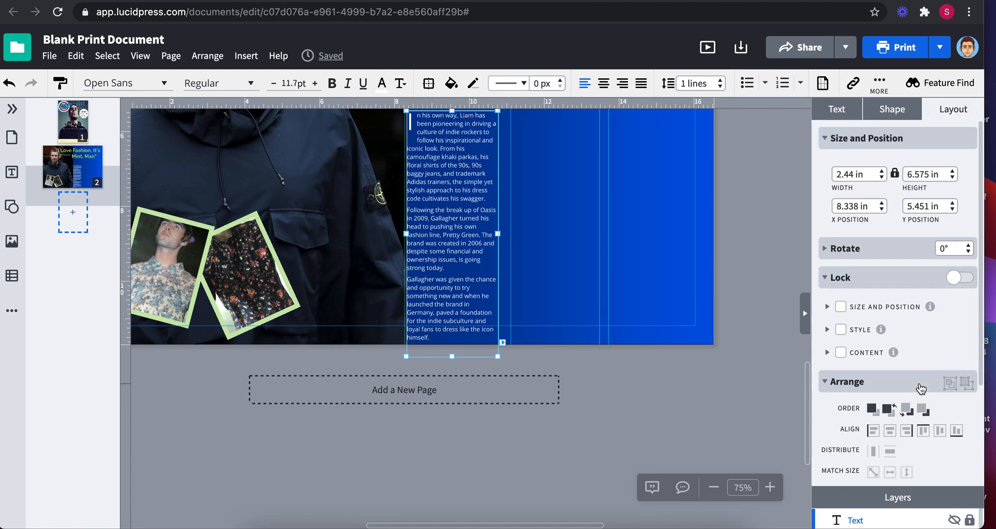
click(889, 111)
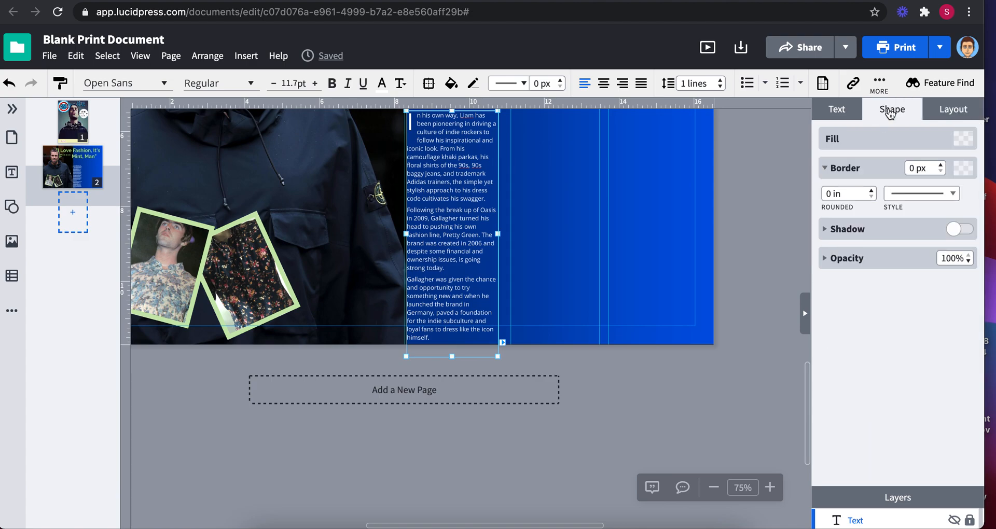
click(822, 113)
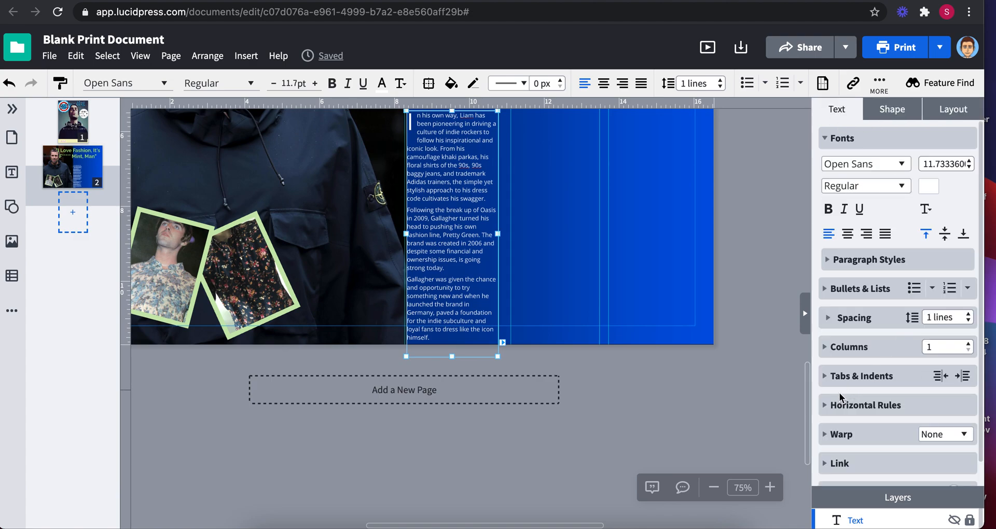
scroll(858, 403, down, 1)
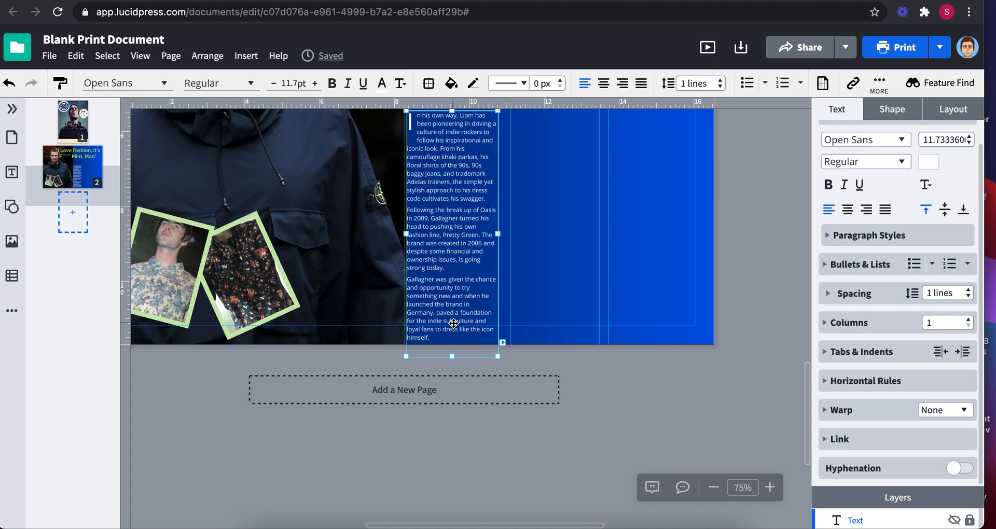
click(955, 469)
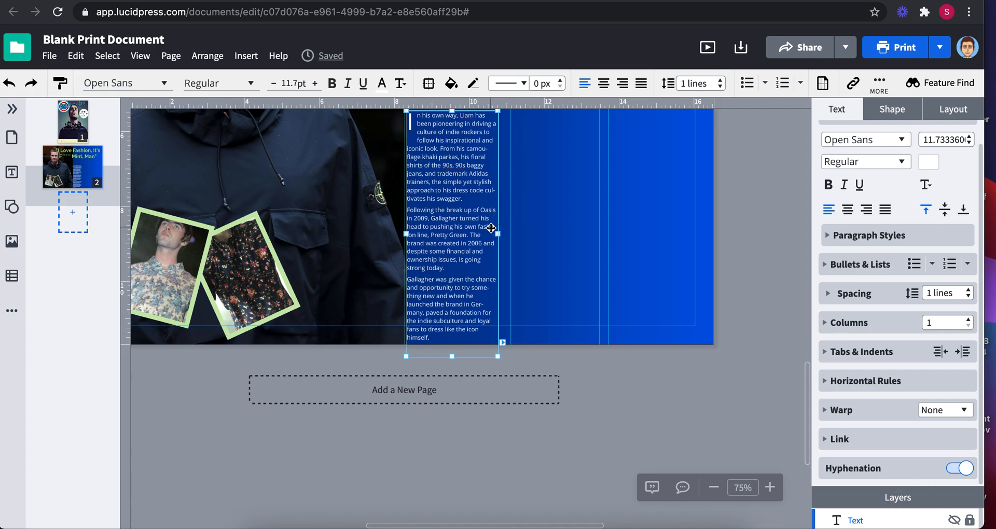
- Toggle hyphenation off and back on to compare the article text's line breaks up close
click(770, 487)
click(770, 488)
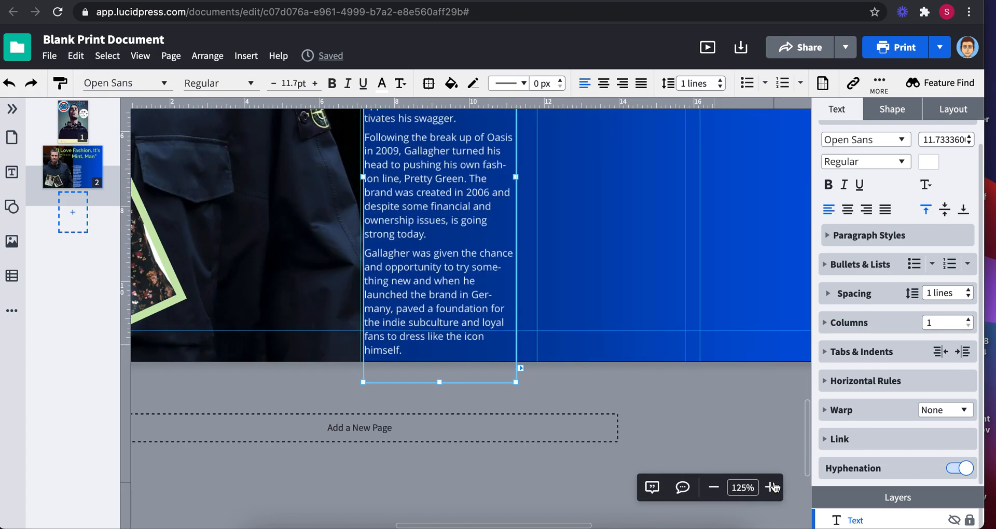
click(770, 488)
scroll(646, 272, up, 3)
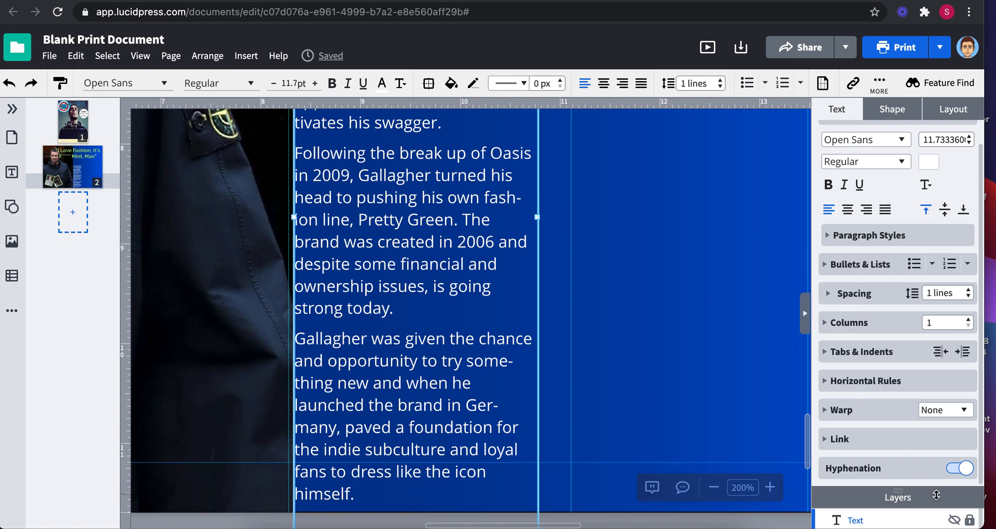
click(964, 469)
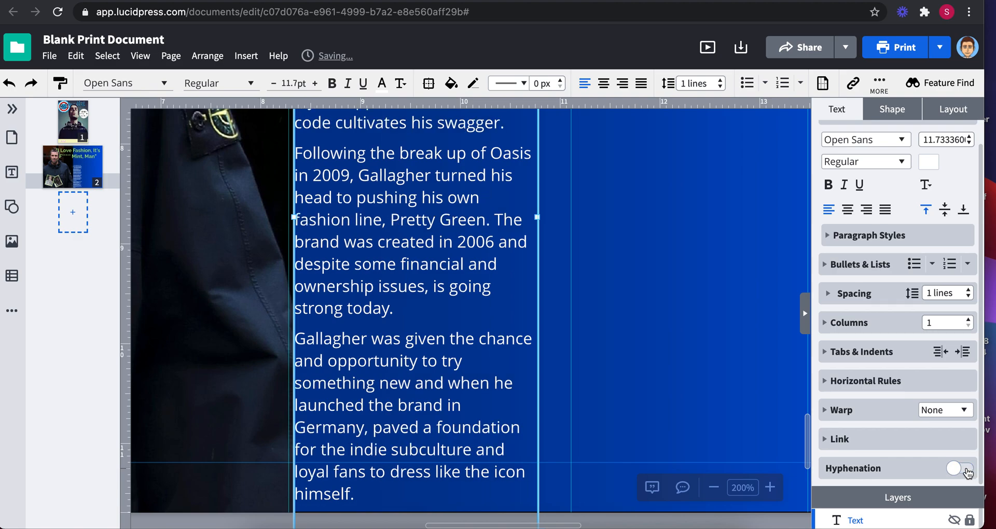
click(960, 470)
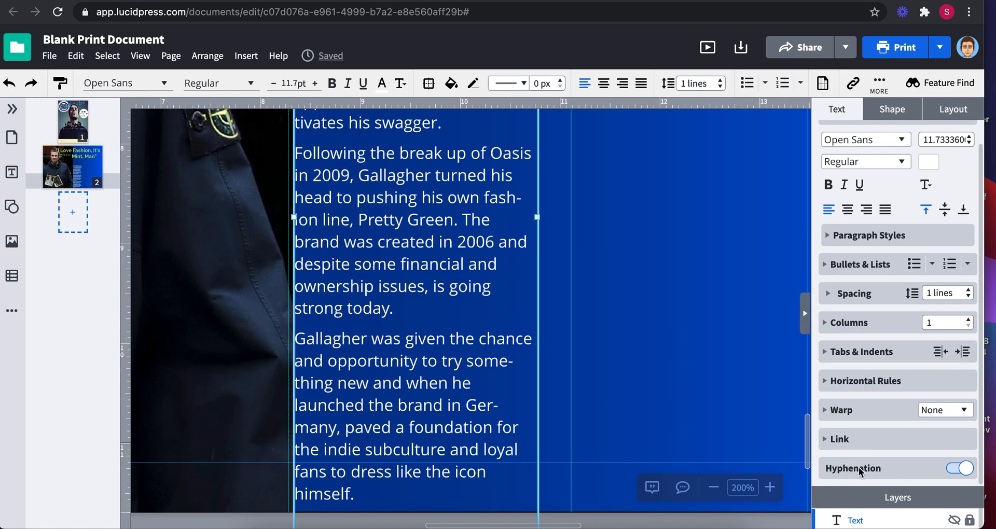
- Turn off hyphenation for the article text box
click(965, 470)
click(968, 471)
click(966, 470)
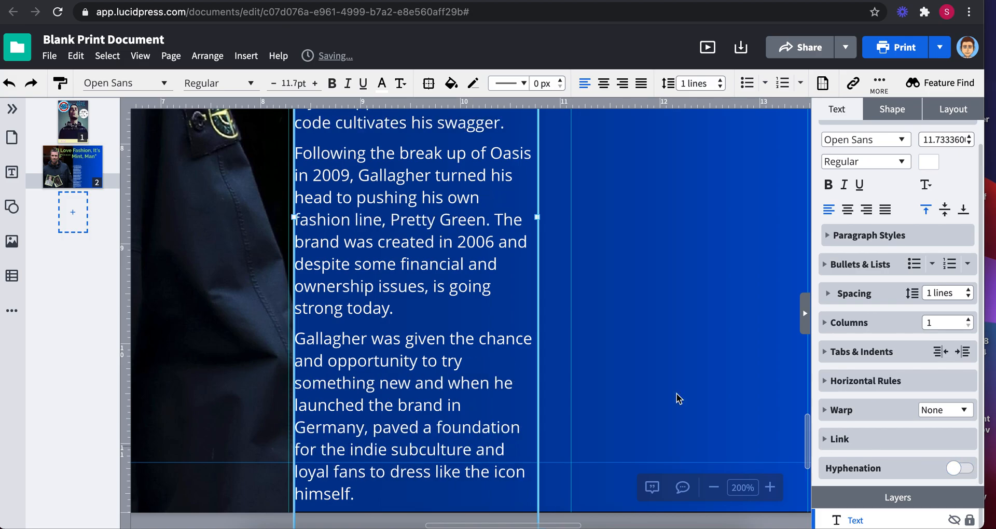
- Place a body text box between the second column's guides, its upper corner at about X 11.11 in, Y 5.45 in, reaching the lower margin
click(714, 488)
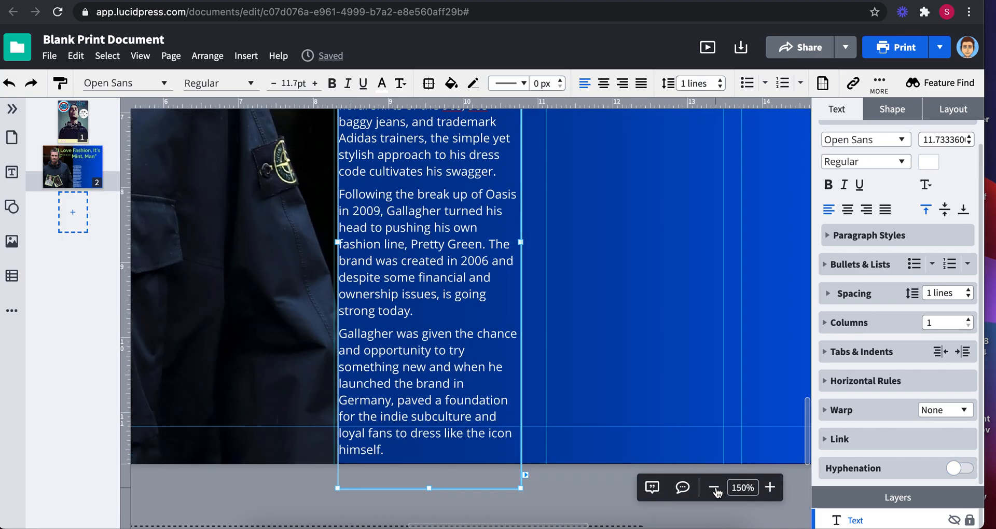
click(715, 490)
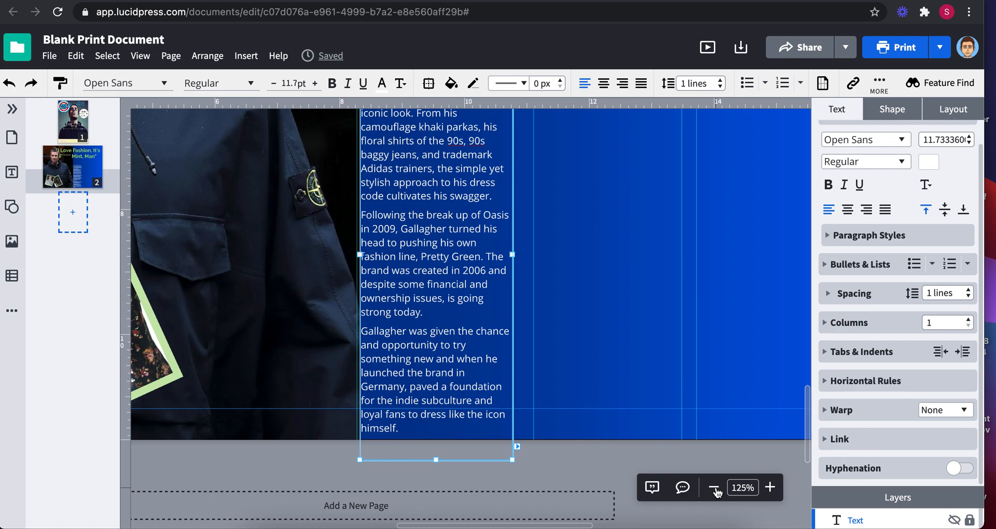
click(715, 489)
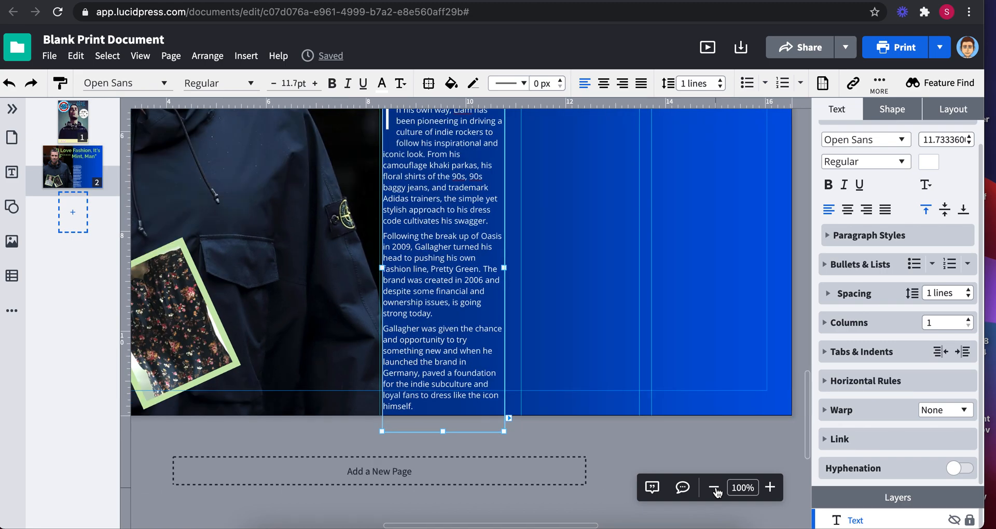
scroll(551, 267, up, 2)
scroll(551, 266, right, 1)
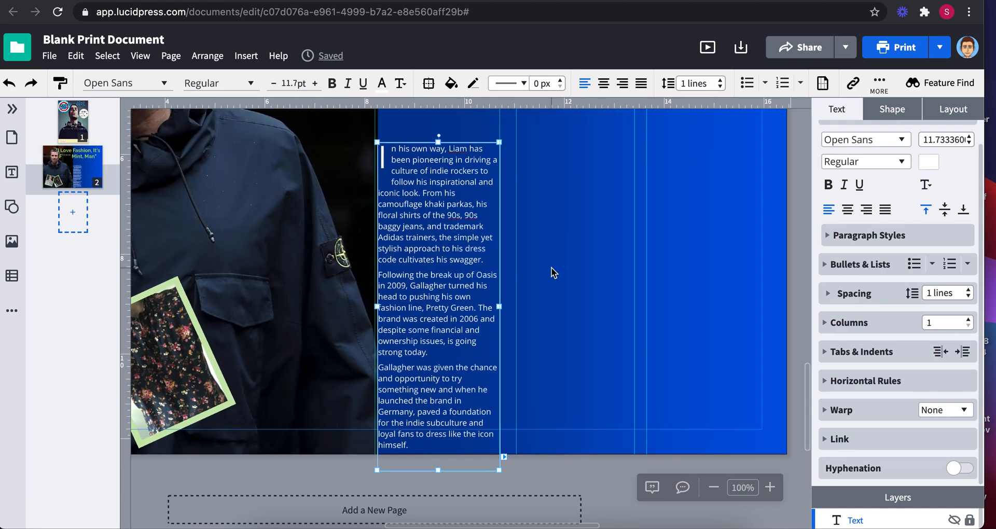
scroll(551, 266, left, 1)
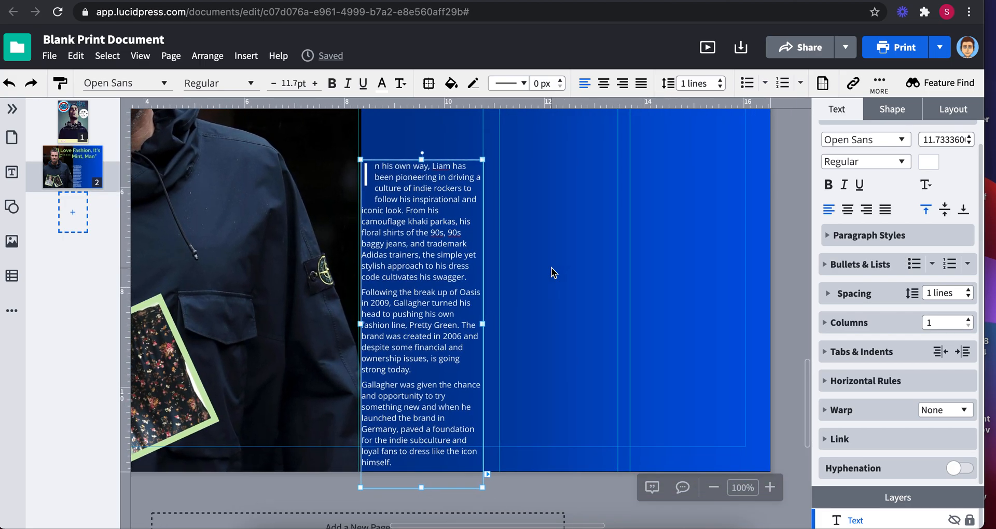
click(779, 377)
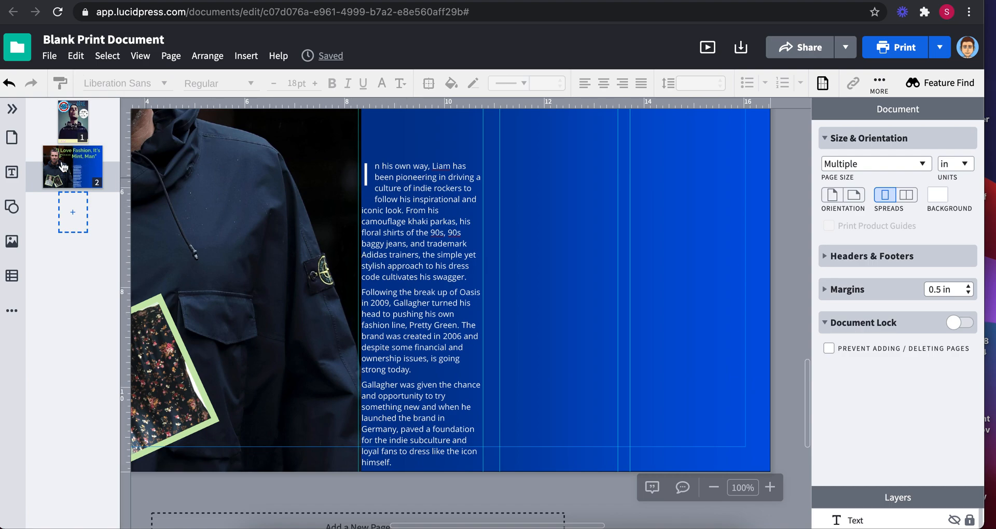
click(11, 176)
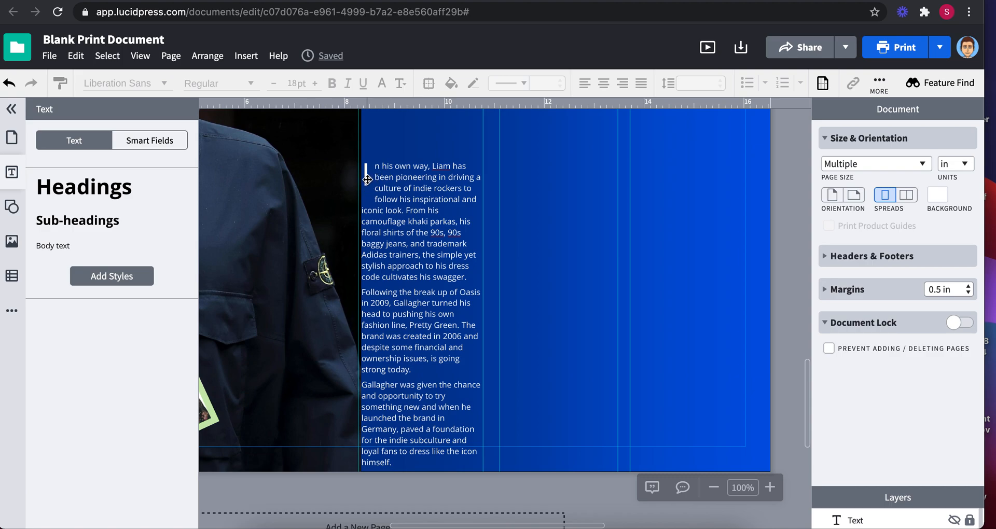
drag(49, 245, 616, 446)
- Clear the placeholder text from the new second-column text box
click(525, 165)
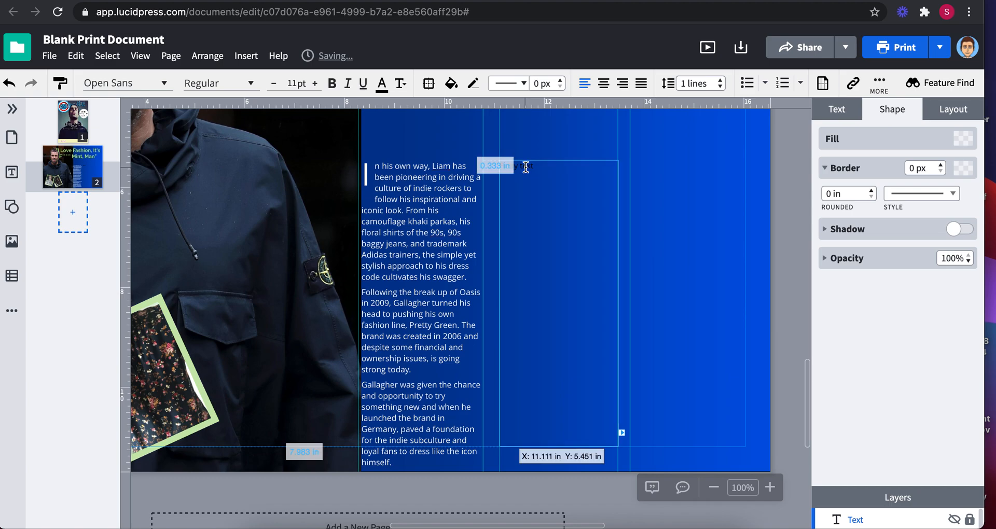
key(BackSpace)
key(BackSpace)
key(BackSpace)
key(BackSpace)
key(BackSpace)
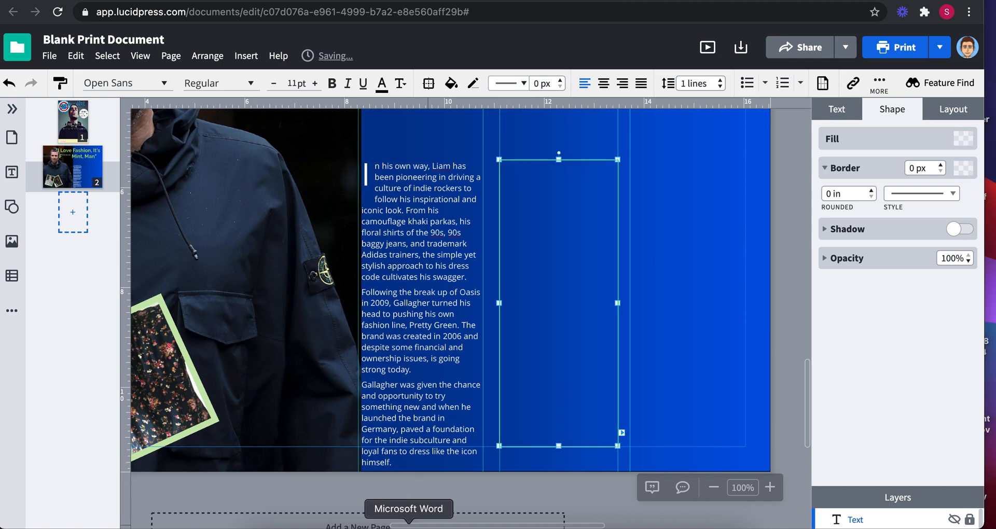
- Copy the paragraph starting "Never shy of a word or two to say" from Microsoft Word and paste it into the second-column text box
click(415, 523)
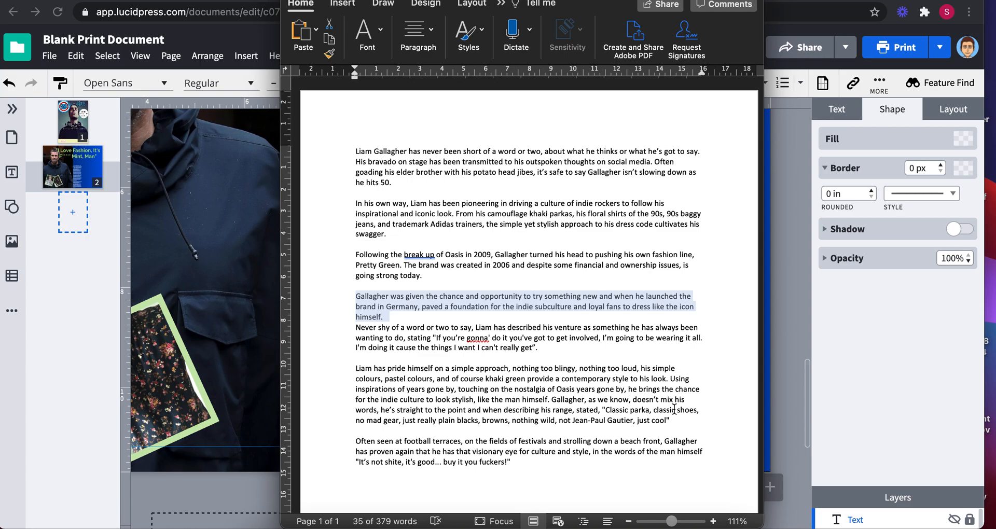
drag(360, 326, 540, 359)
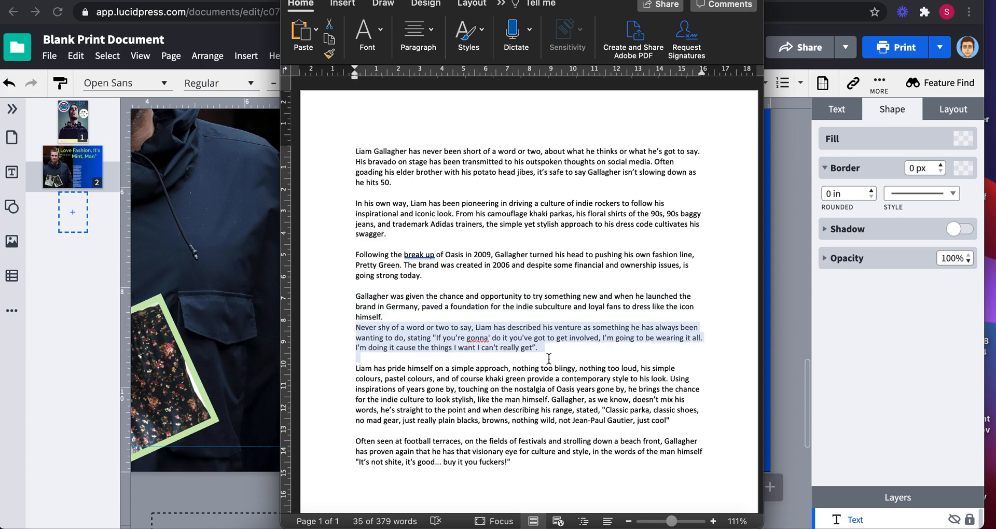
click(232, 255)
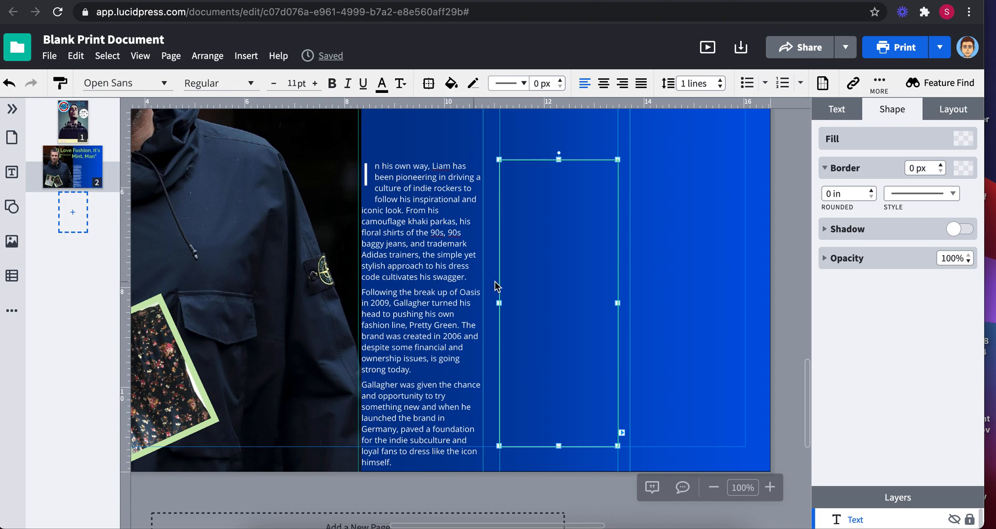
text(Never shy of a word or two to say, Liam has described his venture as something he has always been wanting to do, stating"If you're gonna' do it you've got to get involved, I'm going to be wearing it all. I'm doing it cause the things I want I can't really get".)
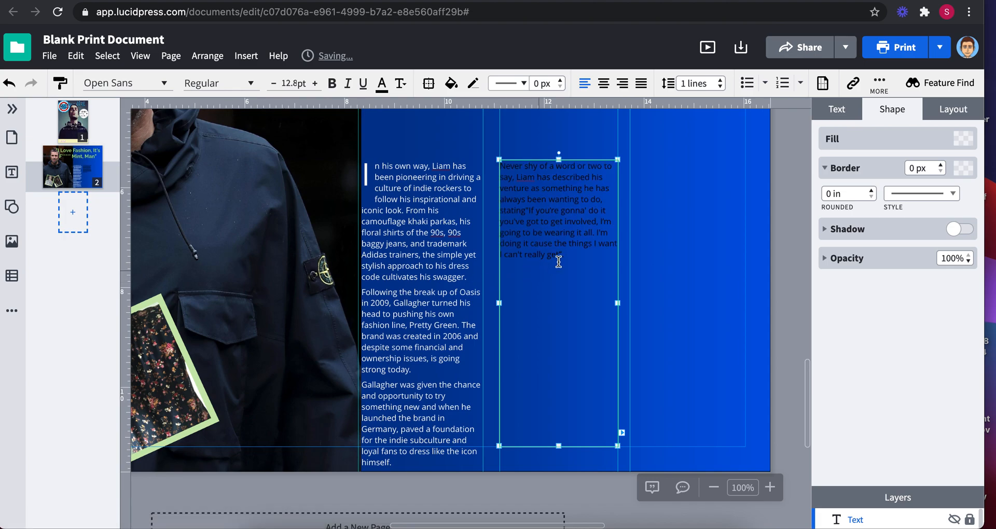
- Set the second-column paragraph's text color to white
drag(570, 258, 480, 153)
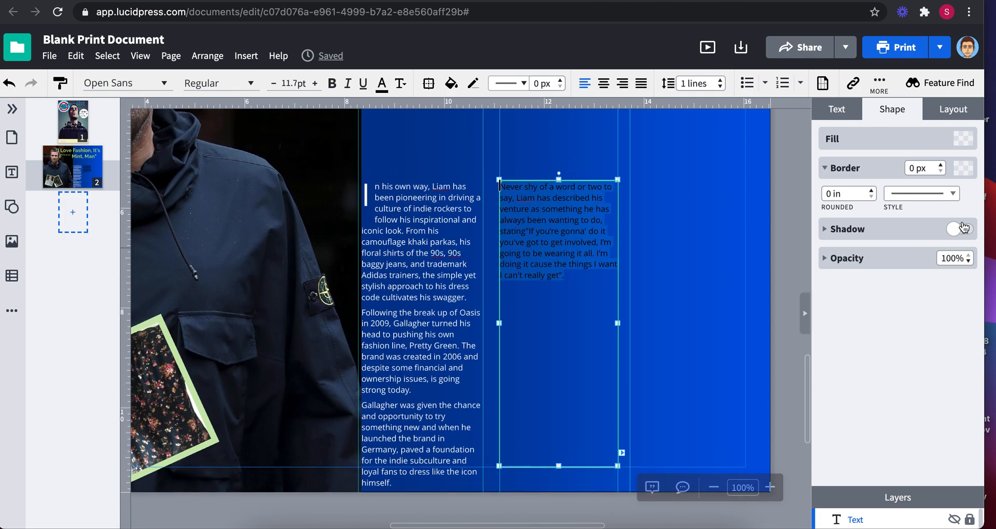
click(849, 114)
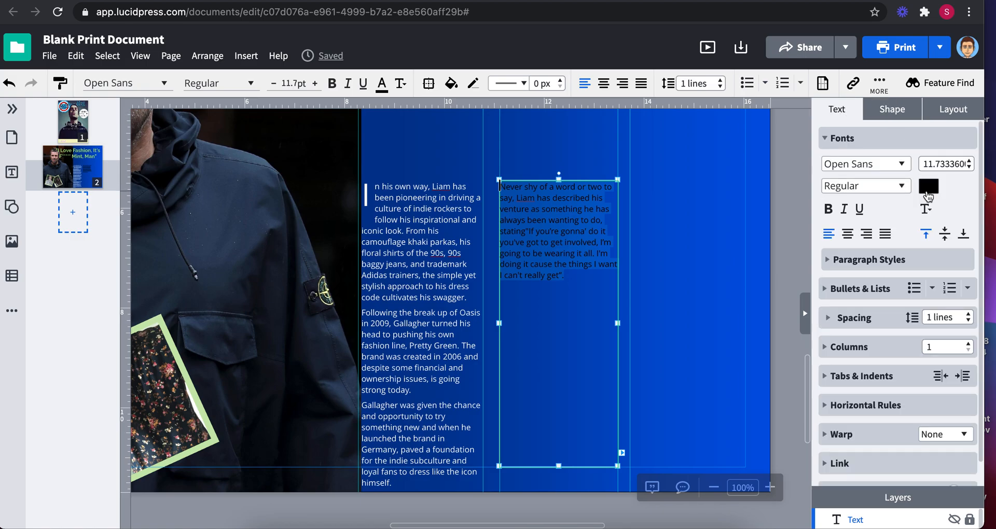
click(928, 186)
click(783, 332)
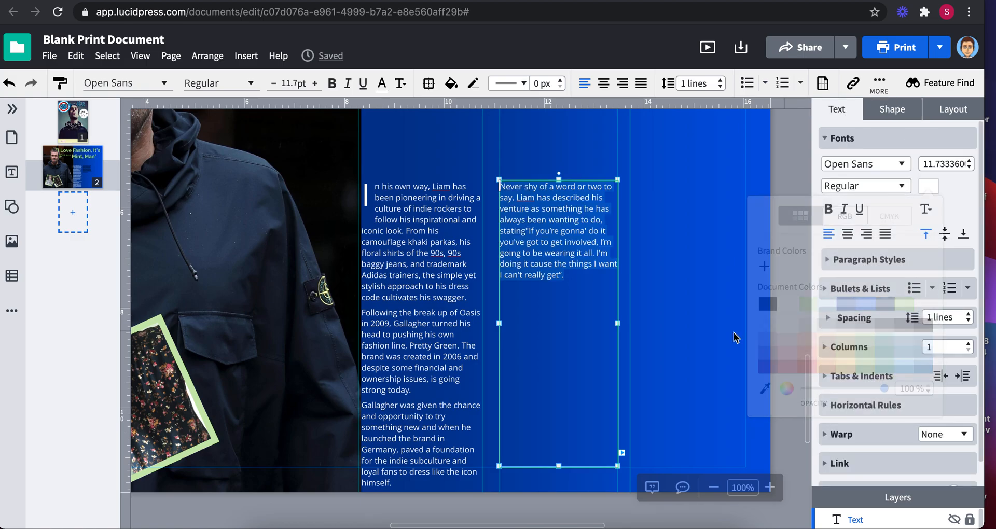
click(697, 315)
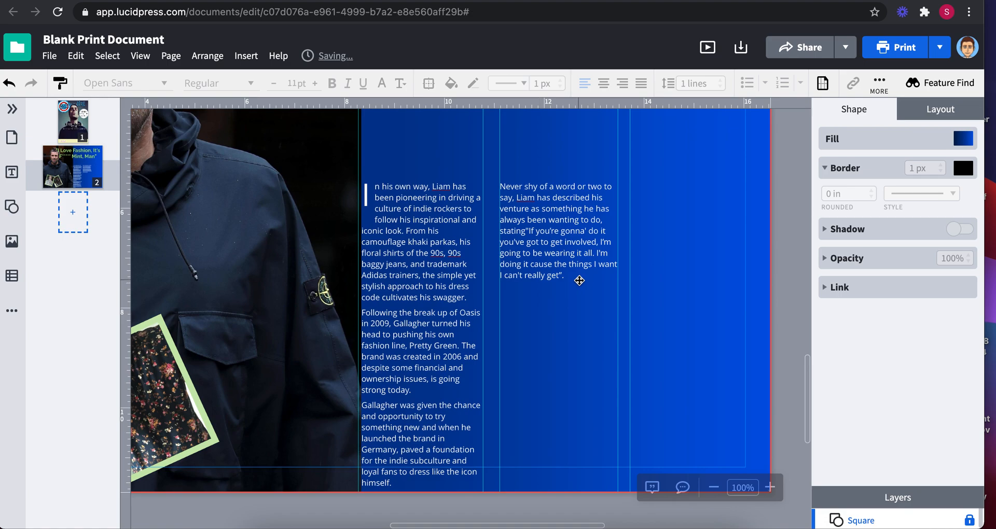
- Add two more copies of the paragraph below the original and resize the second-column box to fit them
click(573, 277)
drag(573, 278, 502, 185)
key(ctrl+c)
key(Right)
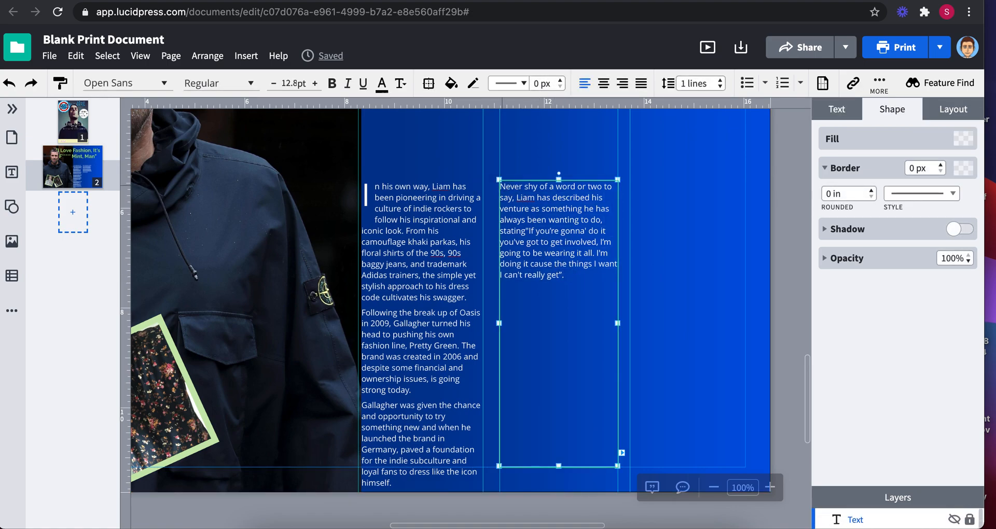
key(Return)
key(ctrl+v)
key(ctrl+v)
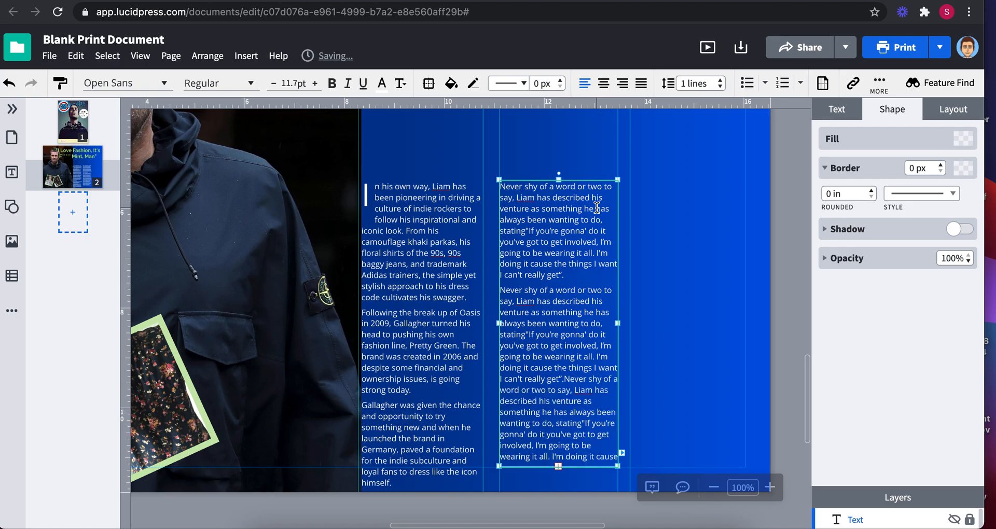
mouse_move(617, 467)
mouse_down()
mouse_move(620, 487)
mouse_move(619, 461)
mouse_up()
click(678, 358)
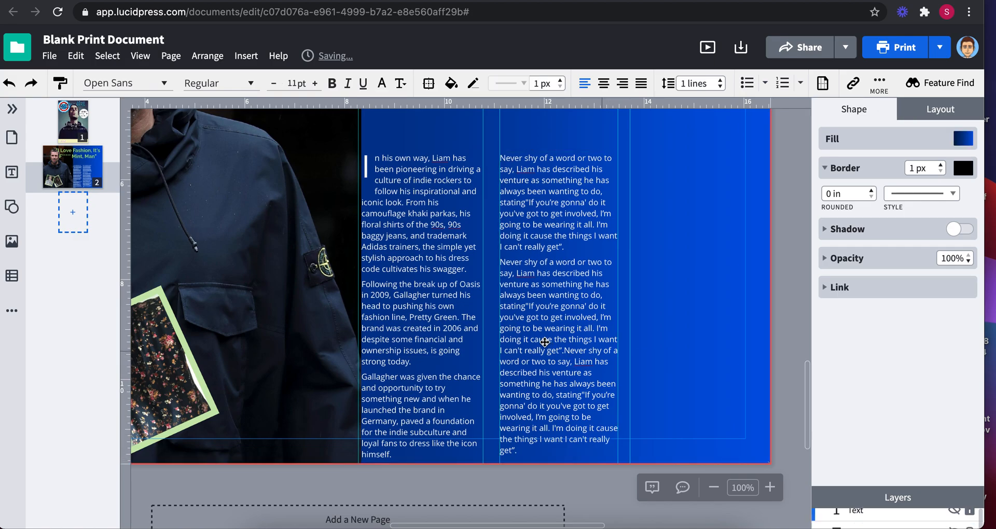
- Duplicate the second-column text box and align the copy in the third column at the same height
click(544, 342)
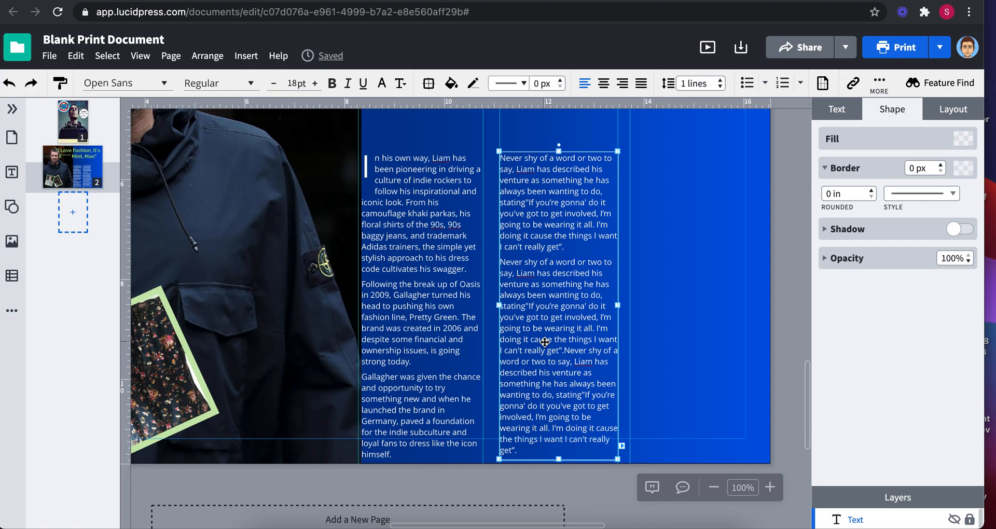
scroll(545, 342, right, 3)
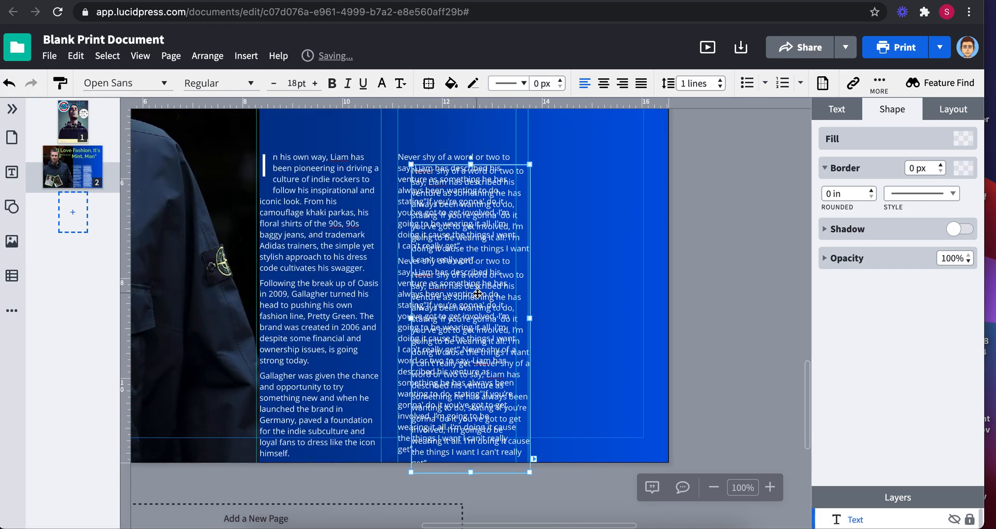
drag(473, 303, 590, 289)
click(680, 303)
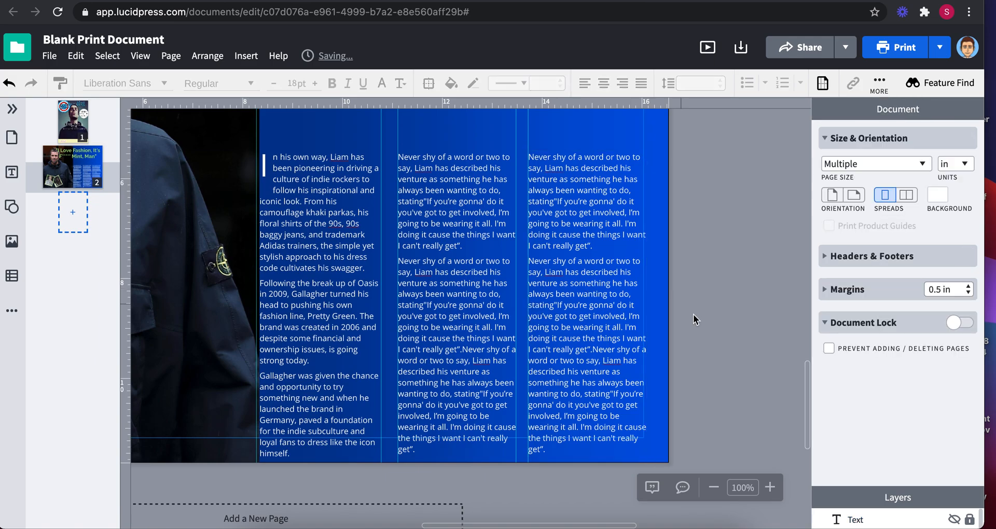
- Place the cutout image of the man in a dark coat and sunglasses from My Images across the second and third text columns
click(713, 488)
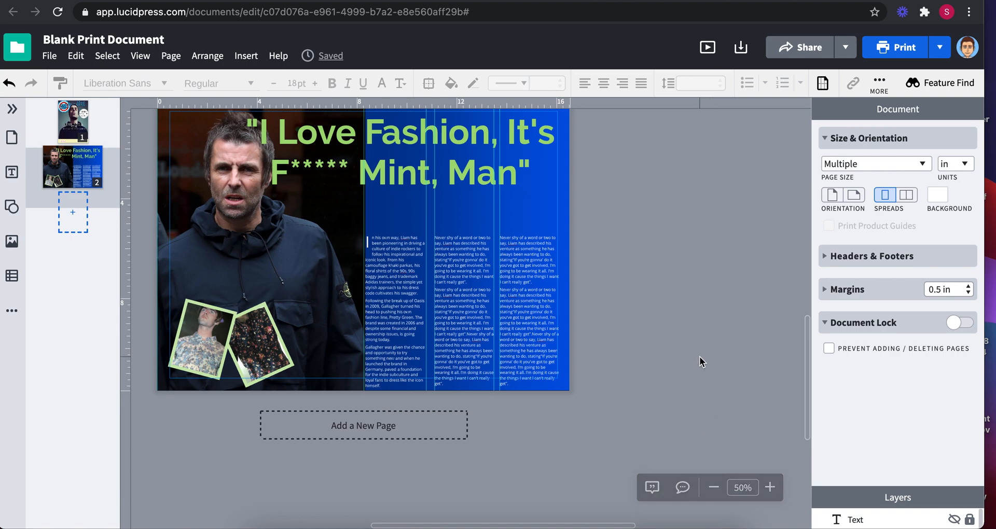
click(12, 242)
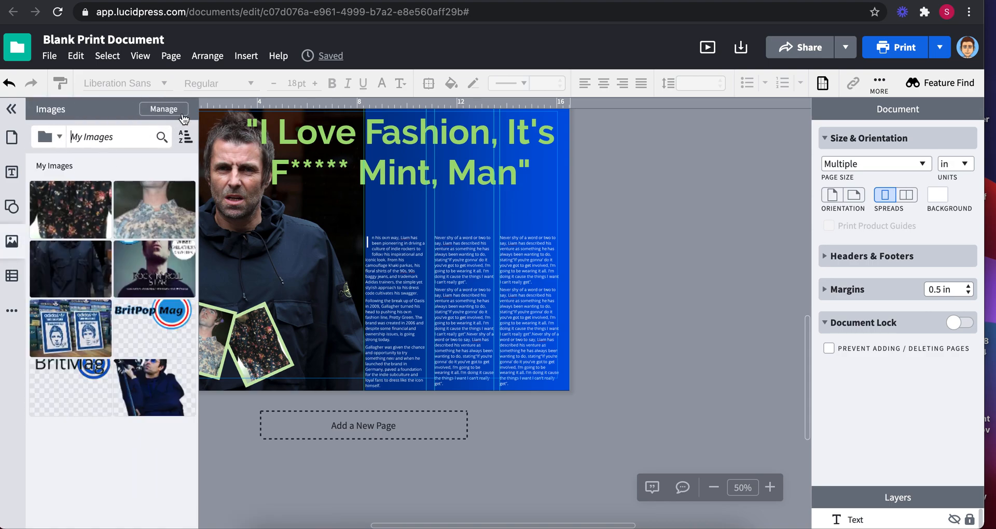
click(168, 392)
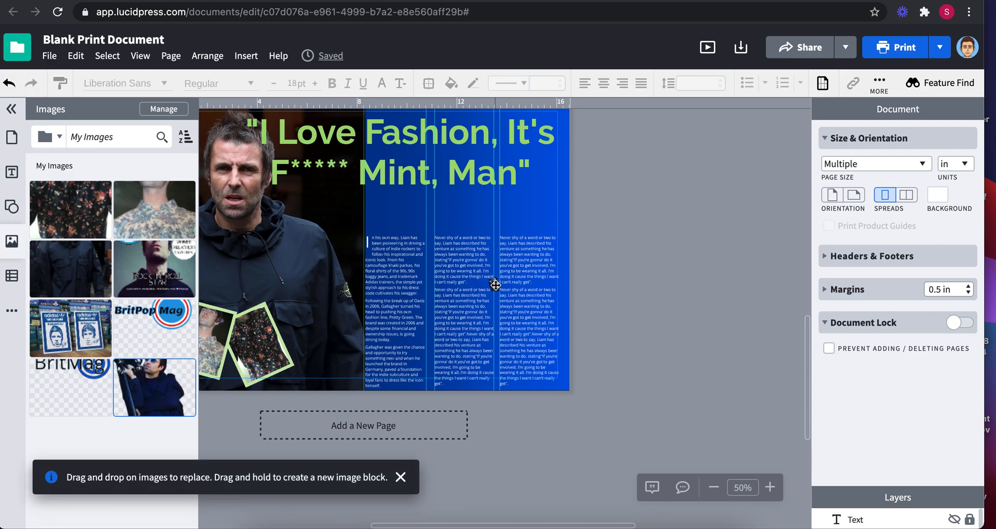
drag(497, 285, 496, 285)
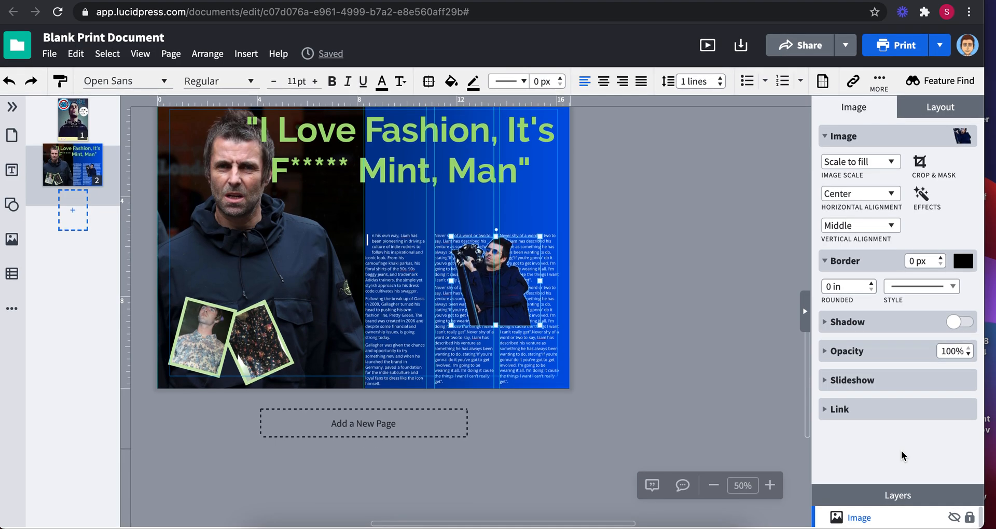
- Enlarge the Layers list and lock the four unlocked text layers on page 2
drag(898, 494, 909, 262)
scroll(973, 309, up, 1)
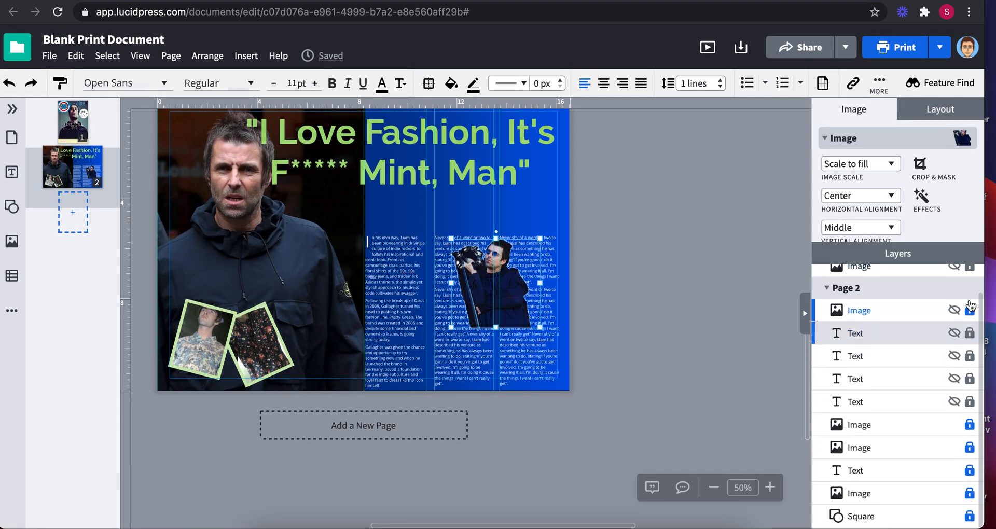
click(969, 336)
click(969, 358)
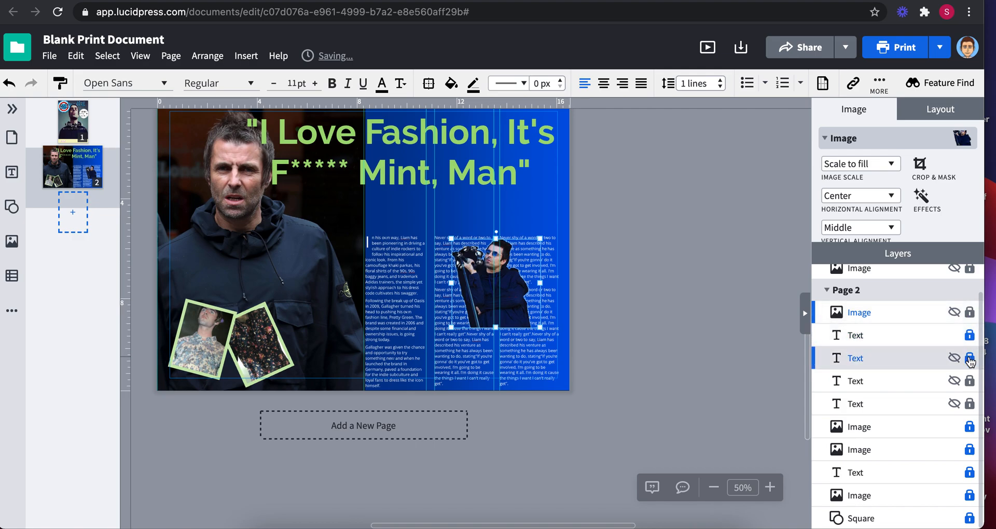
click(969, 381)
click(969, 403)
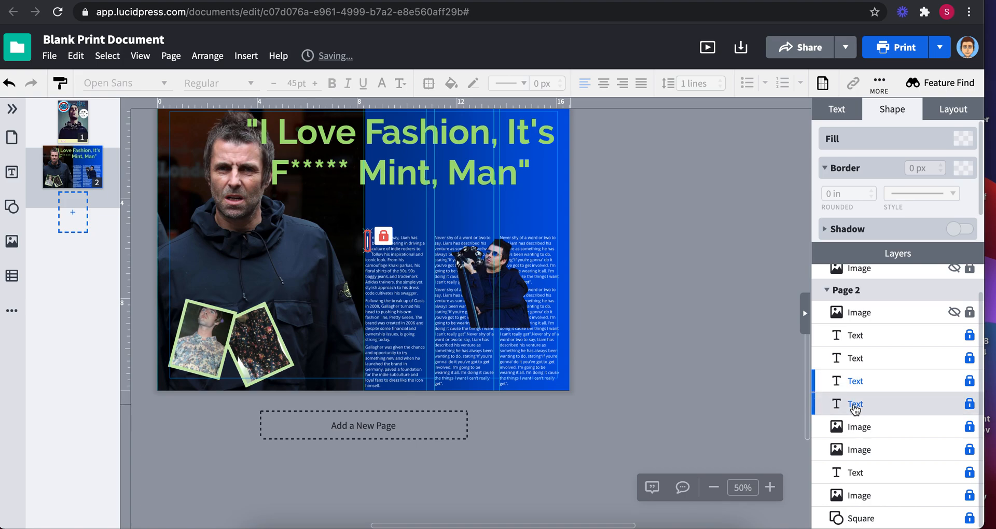
click(711, 269)
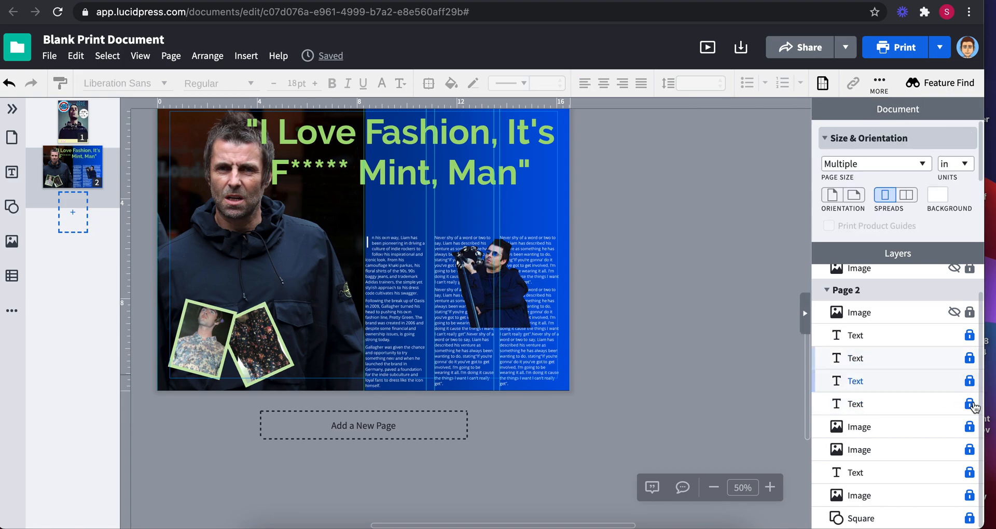
- Unlock the second- and third-column text layers and move the cutout image slightly lower over the two columns
click(969, 336)
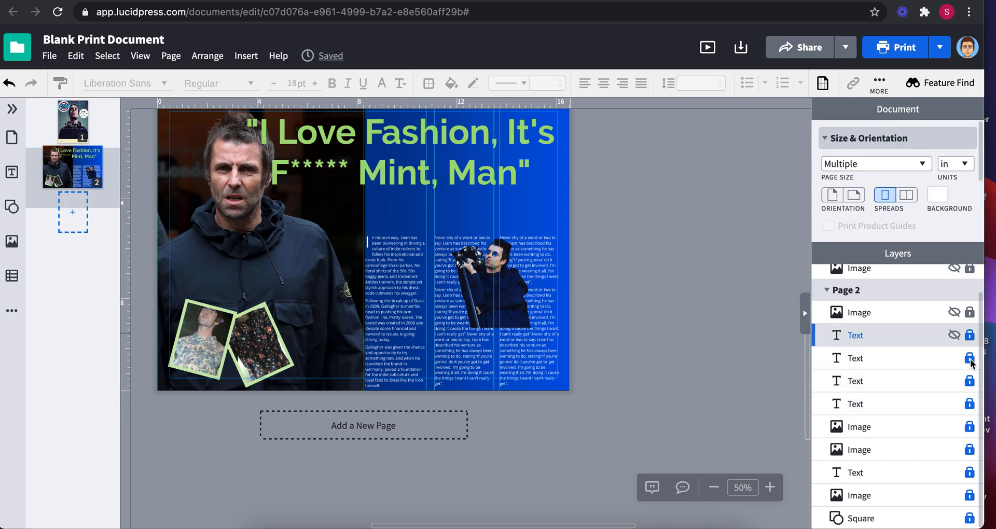
click(969, 358)
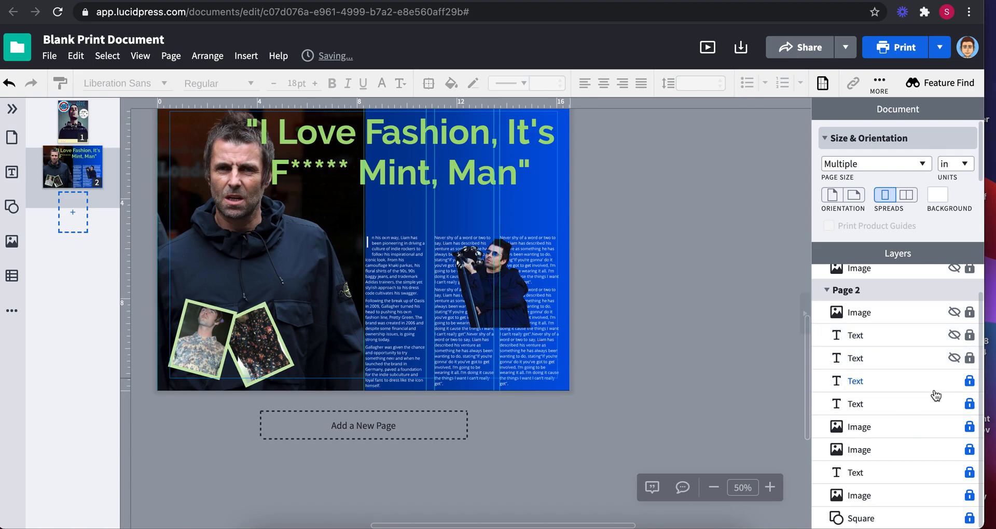
drag(507, 303, 512, 317)
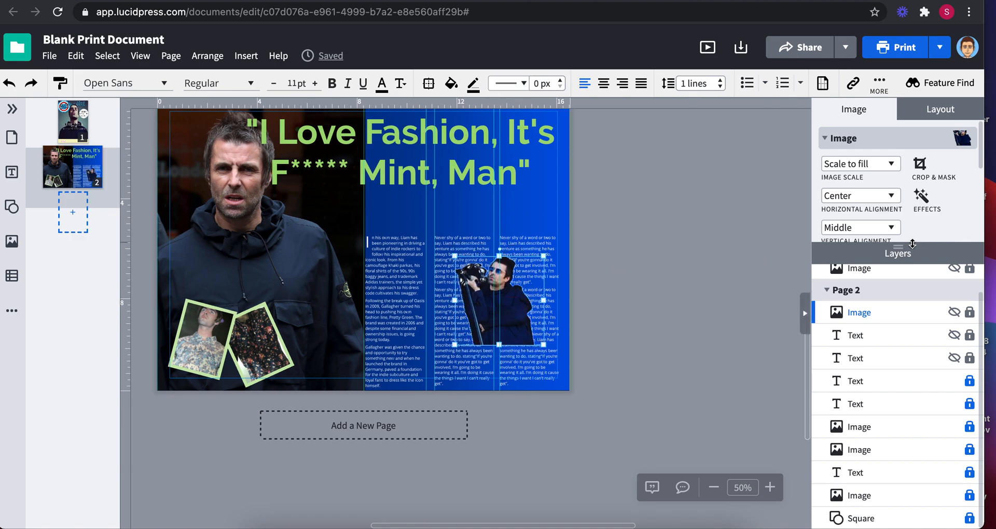
- Turn on text wrapping for the cutout image and make the text wrap tight to its shape boundary
drag(912, 244, 903, 429)
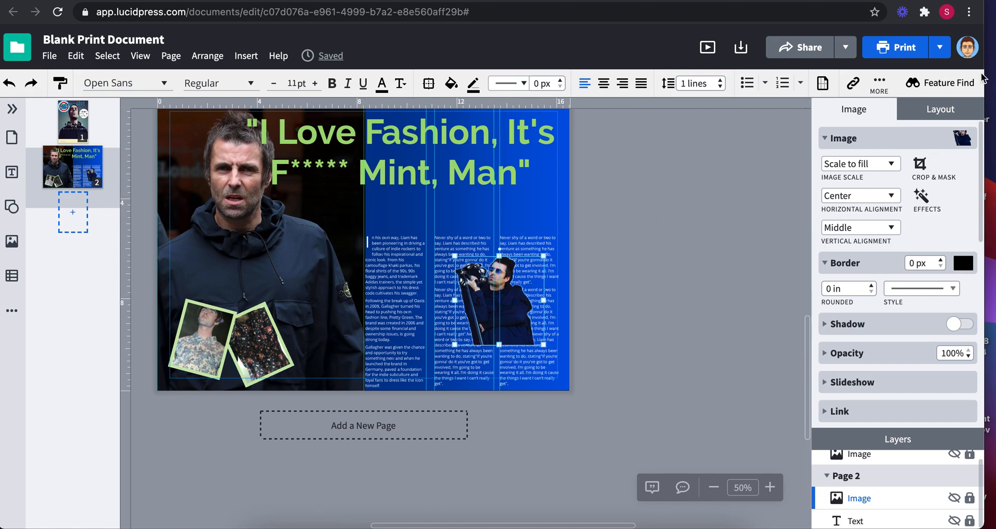
click(940, 115)
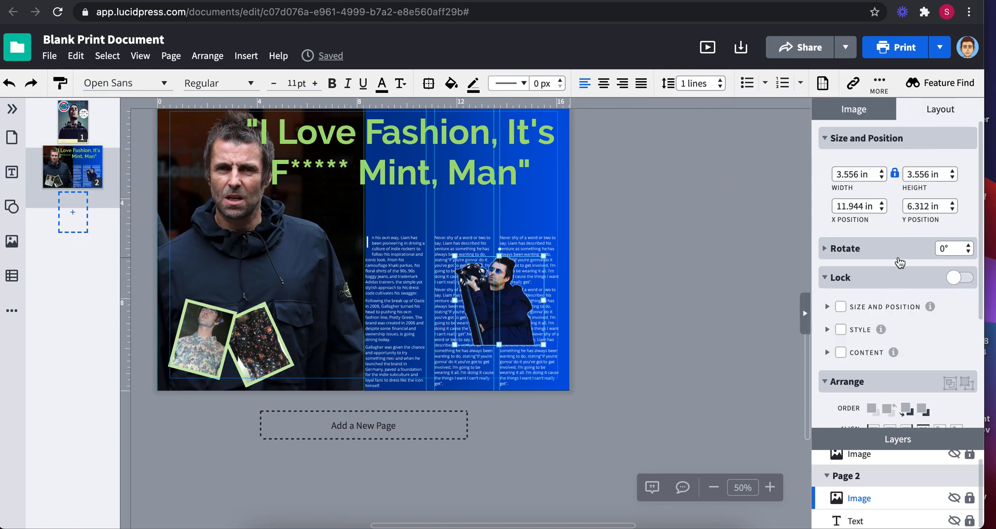
scroll(889, 375, down, 5)
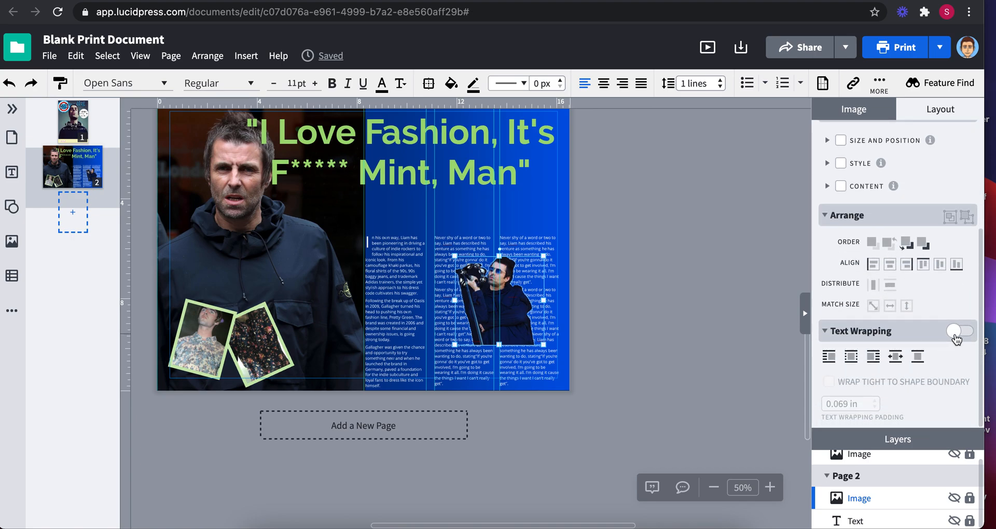
click(956, 332)
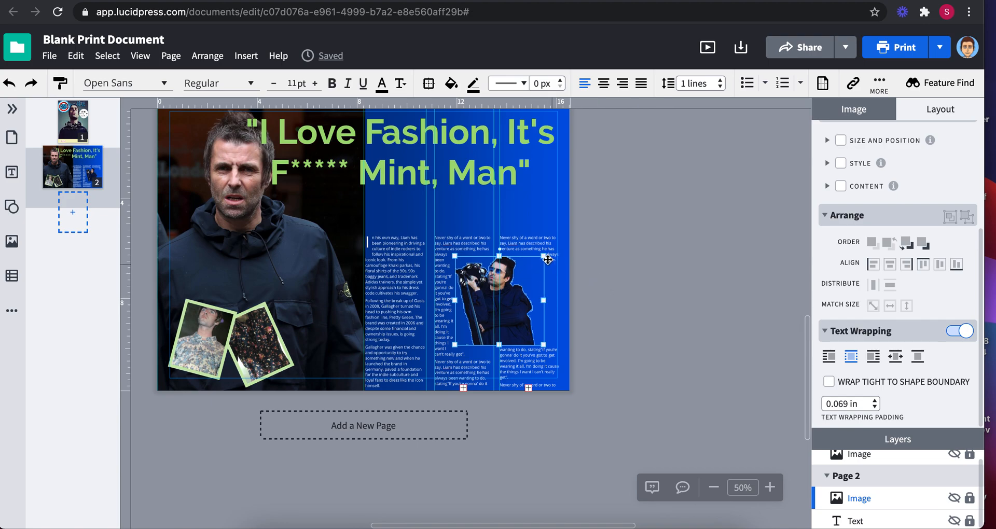
drag(514, 296, 511, 300)
click(829, 384)
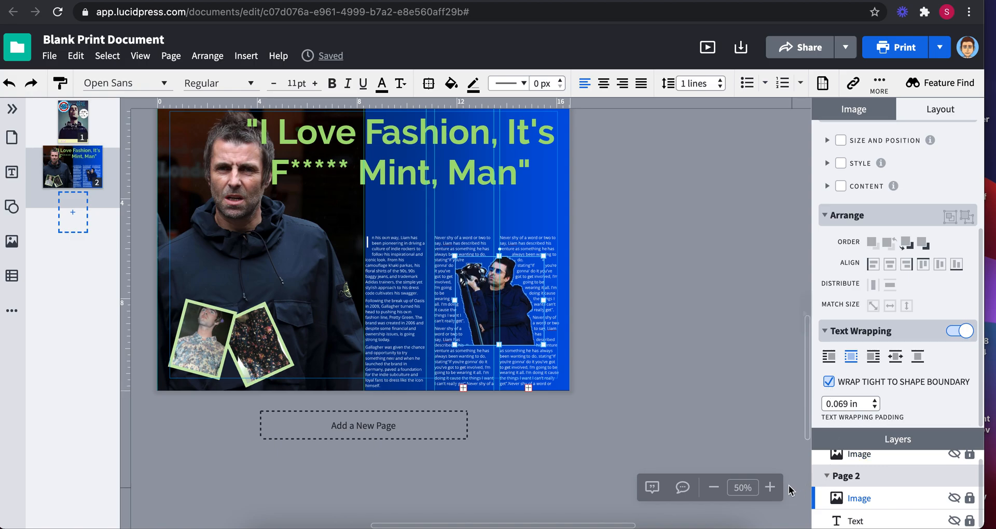
- Examine up close how the second- and third-column text flows around the cutout image
click(770, 488)
click(770, 488)
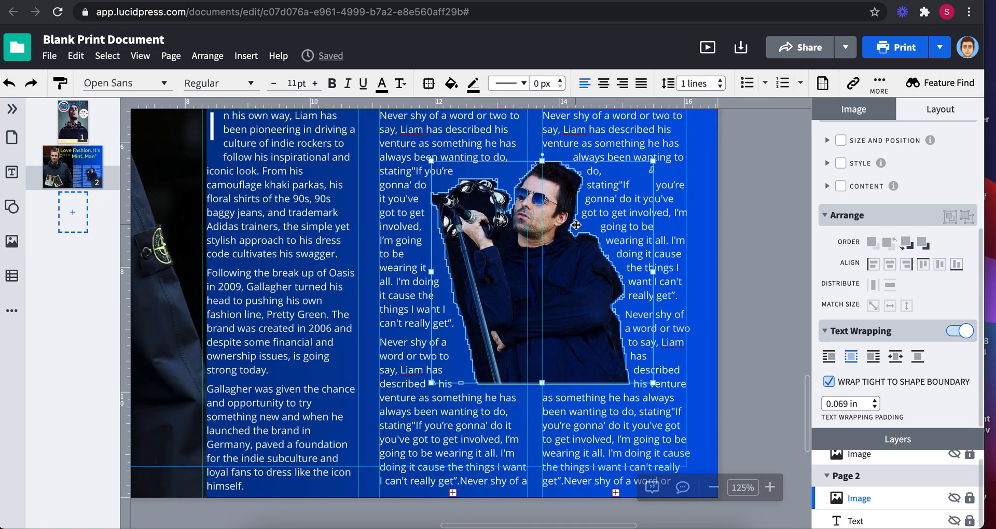
click(753, 254)
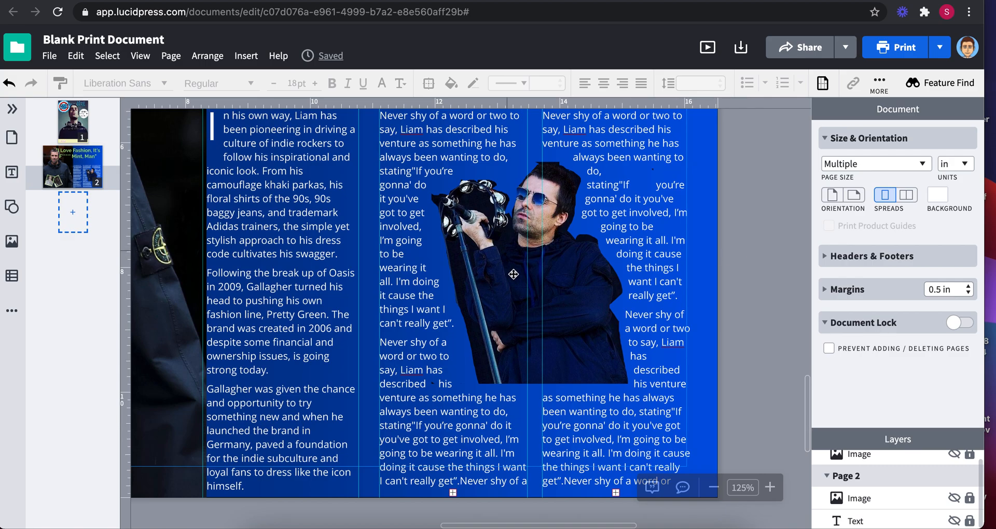
click(456, 173)
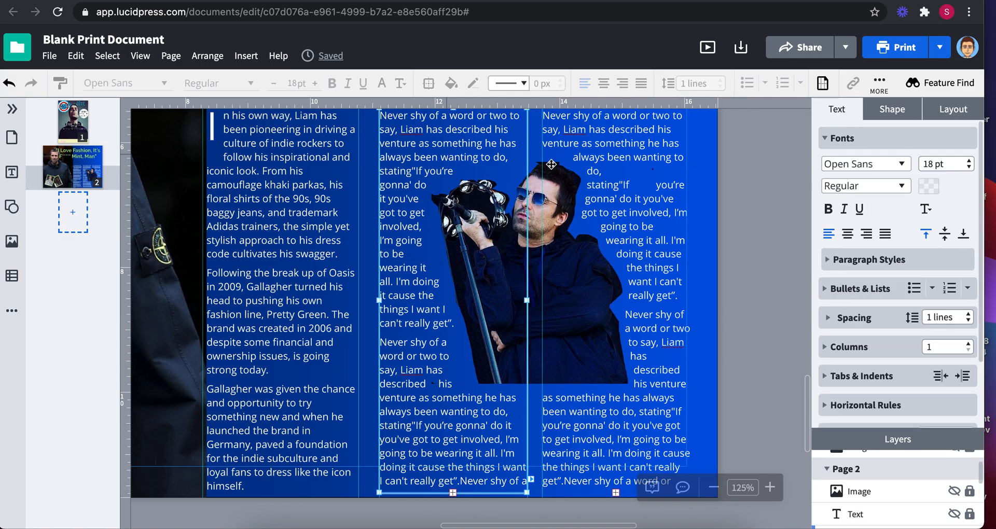
click(456, 174)
click(593, 177)
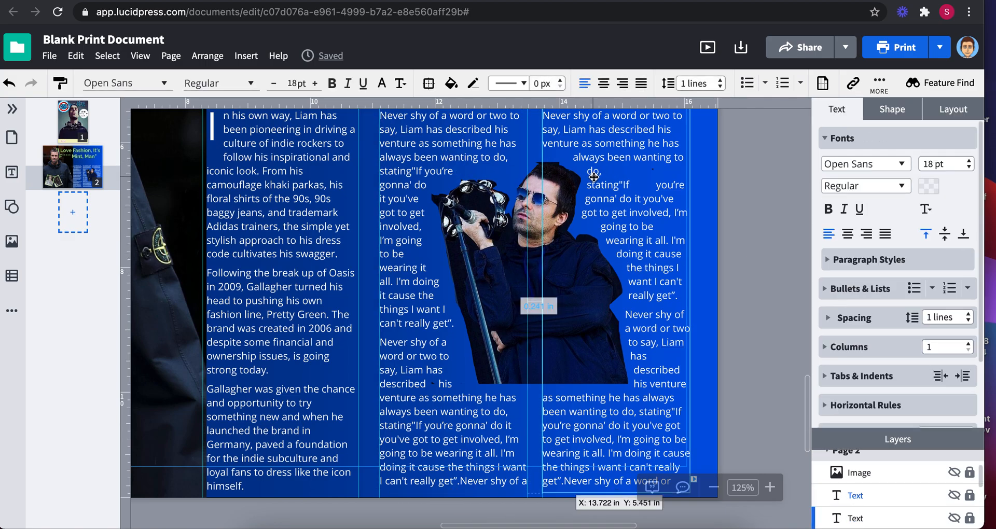
click(456, 159)
click(607, 183)
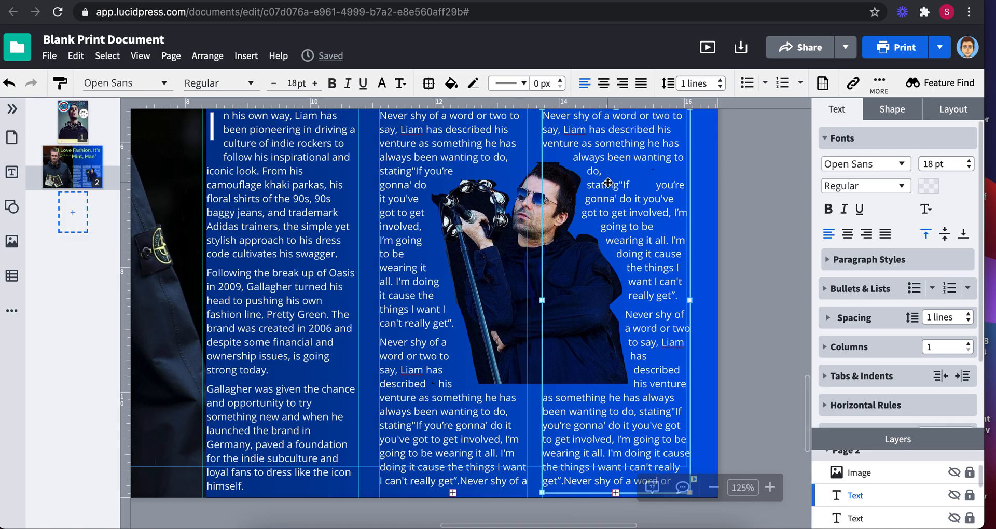
click(532, 303)
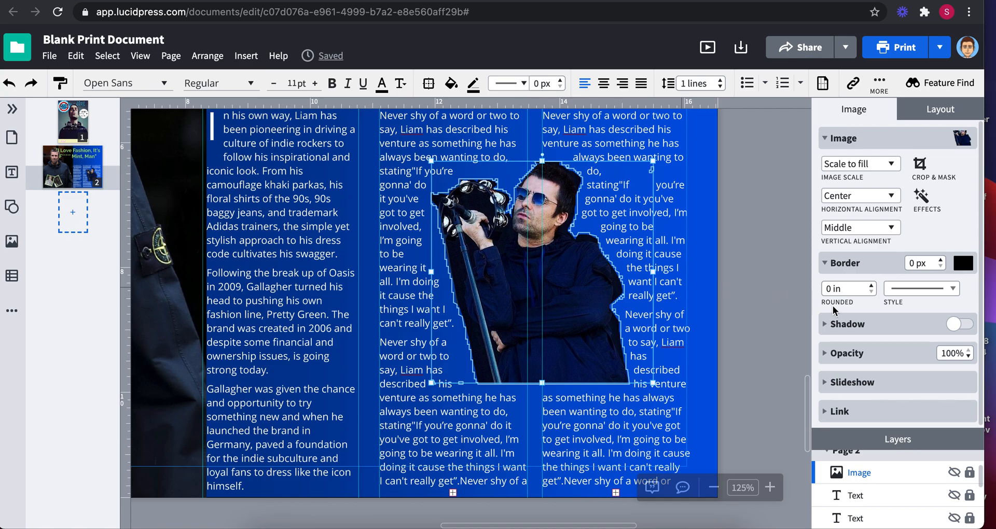
scroll(944, 383, down, 1)
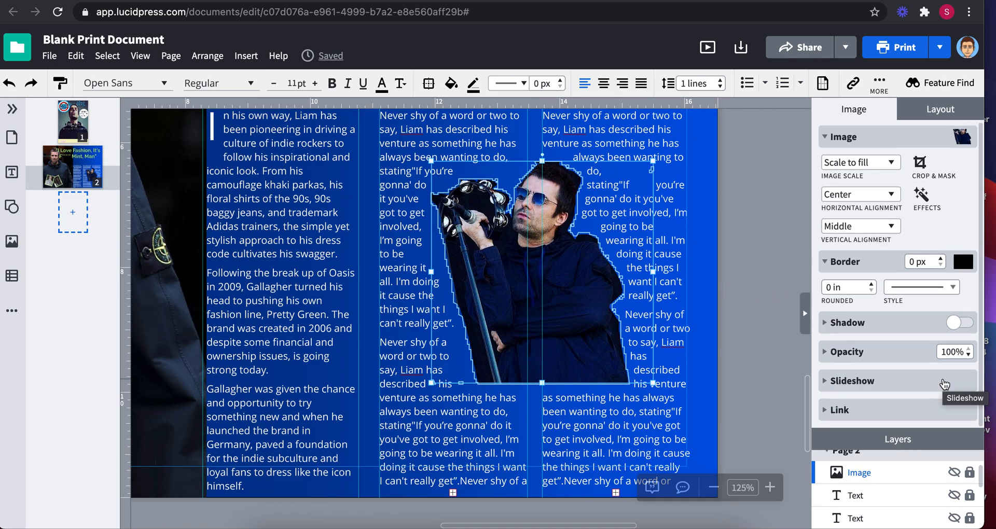
click(758, 280)
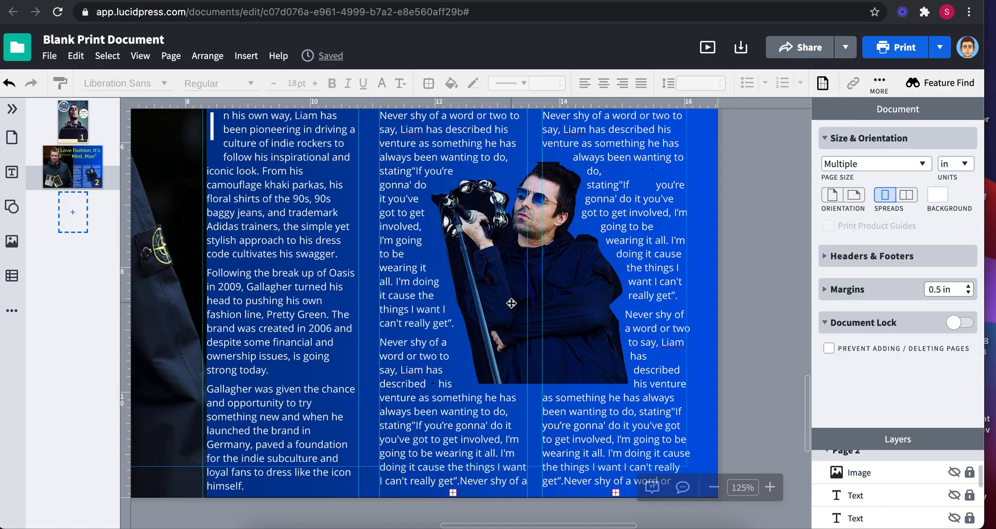
- Switch the cutout image's tight wrap to shape boundary off and back on to compare the text flow
click(544, 309)
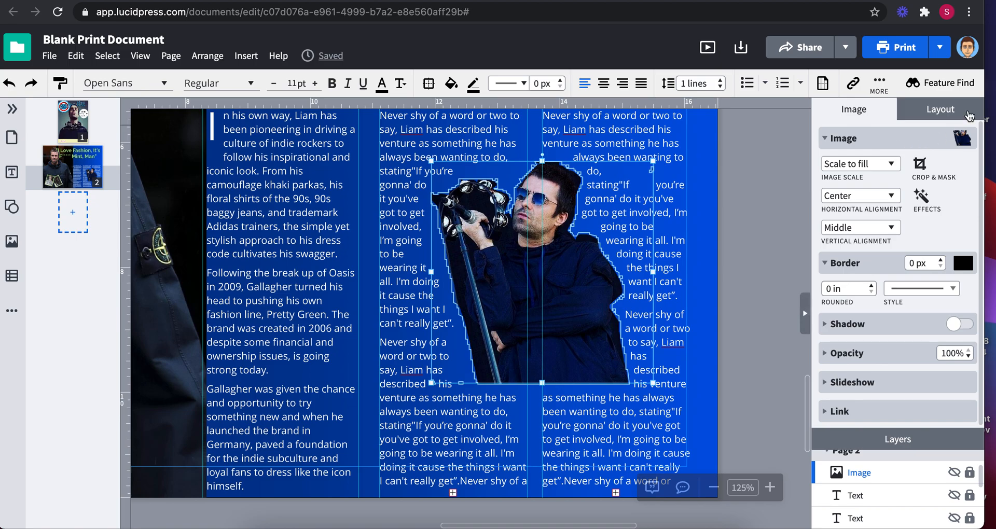
click(940, 110)
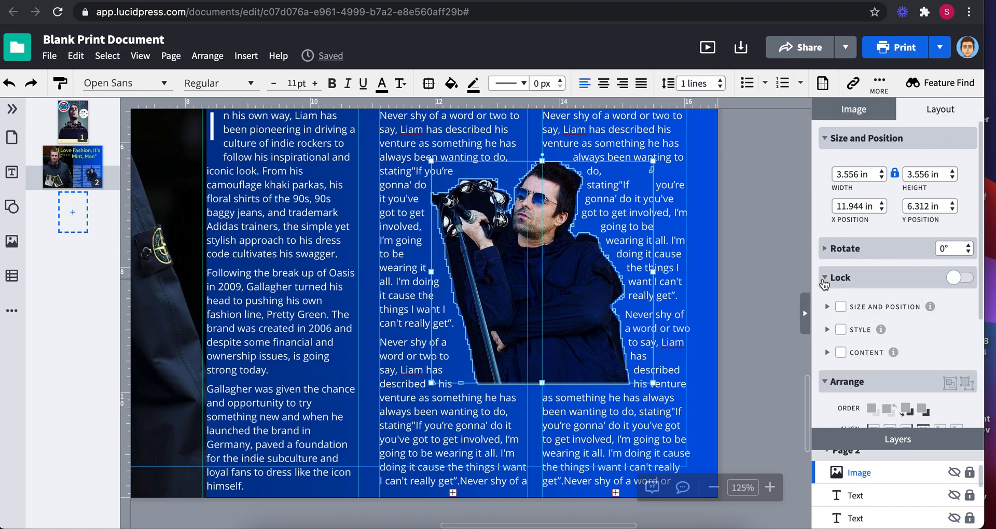
click(826, 283)
click(827, 307)
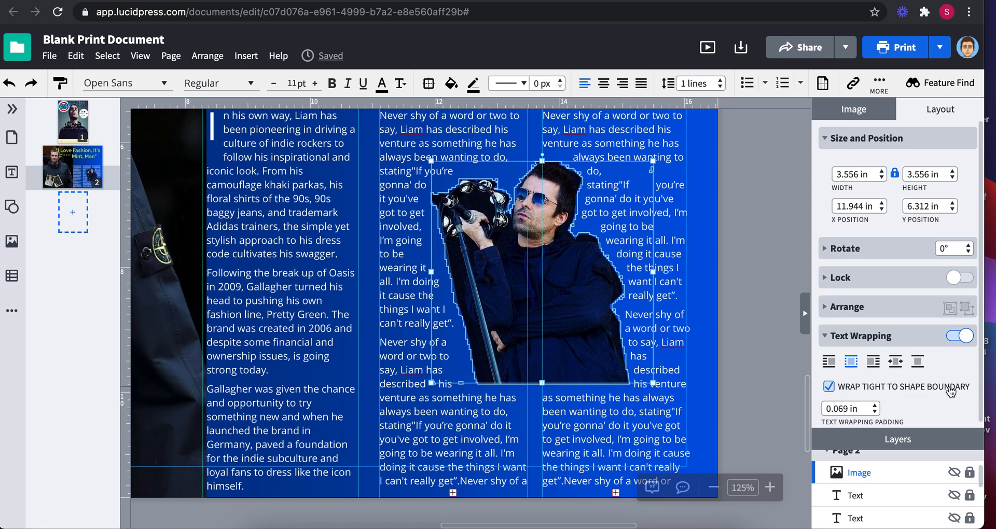
click(829, 388)
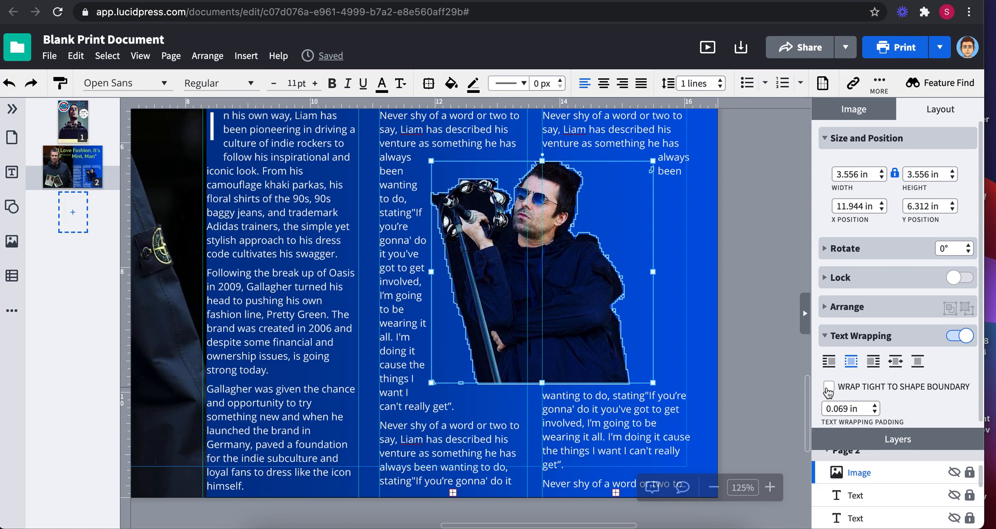
click(828, 388)
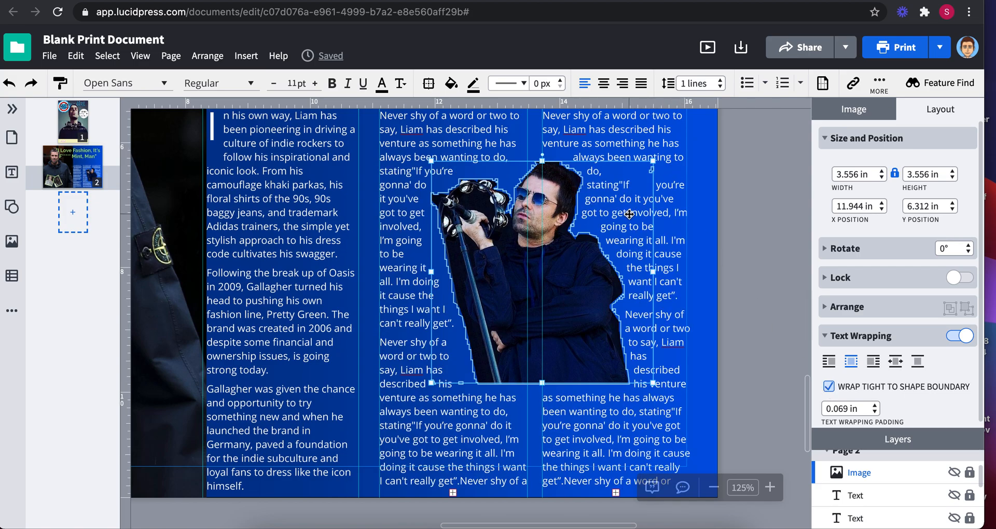
- Shrink the cutout image to about 1.79 in square and place it between the second and third columns, at about X 12.68 in, Y 7.18 in
click(713, 488)
click(714, 487)
click(714, 488)
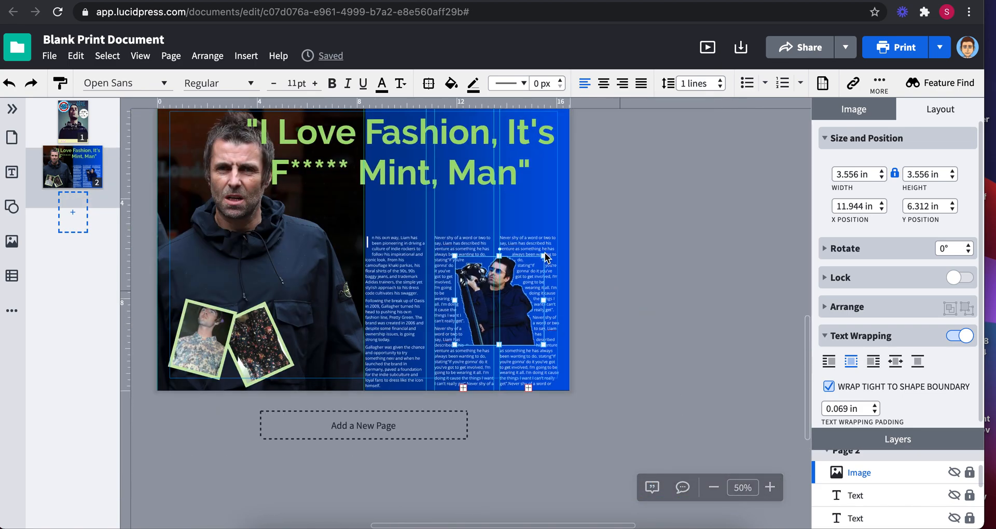
click(771, 488)
click(770, 488)
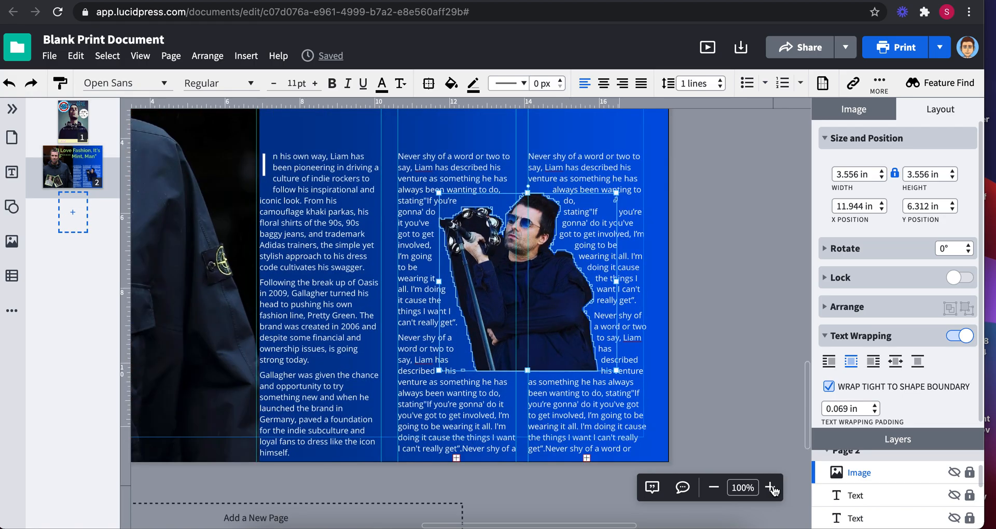
click(770, 488)
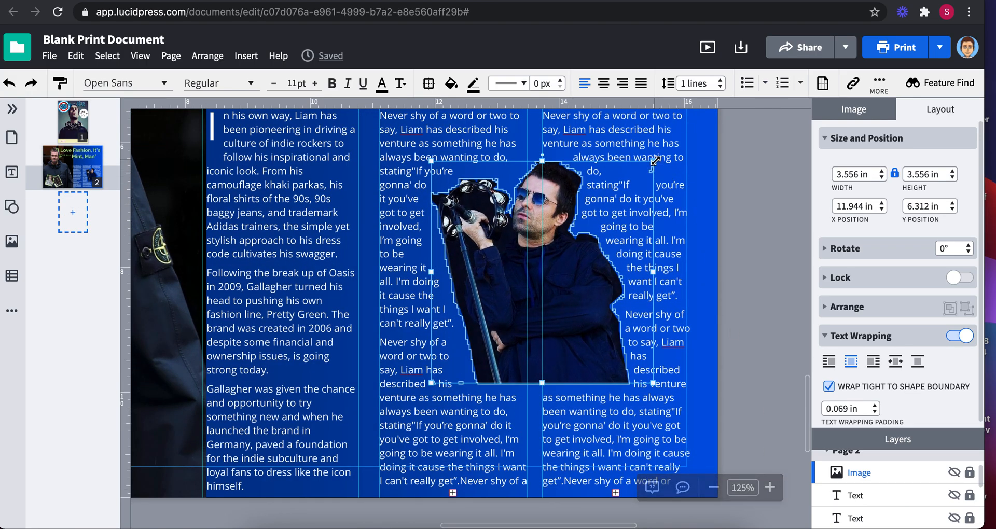
drag(655, 161, 543, 271)
drag(481, 325, 521, 269)
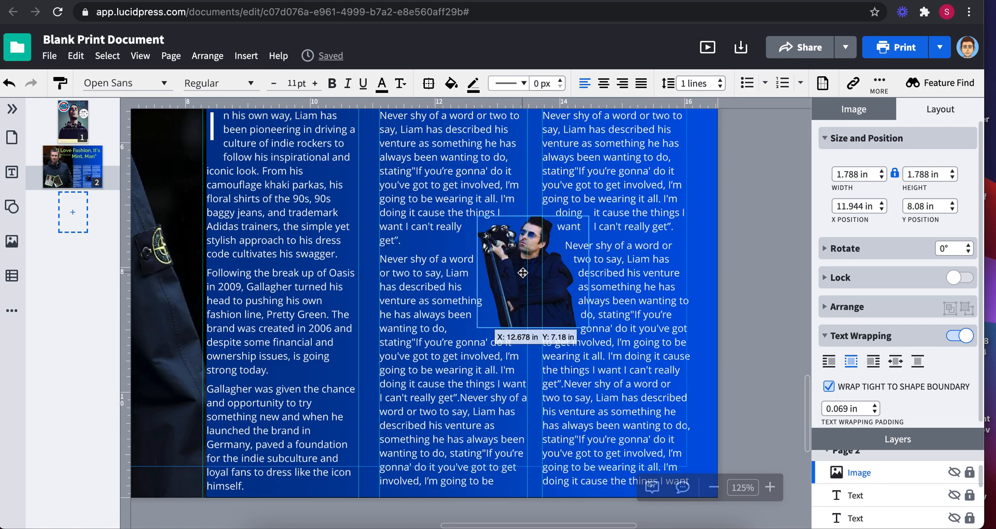
click(768, 354)
click(714, 488)
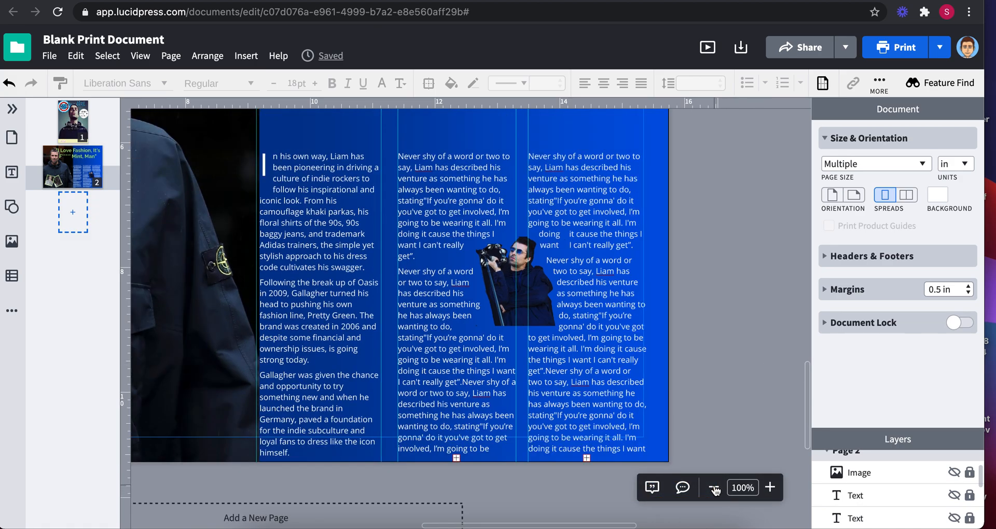
click(714, 487)
click(714, 488)
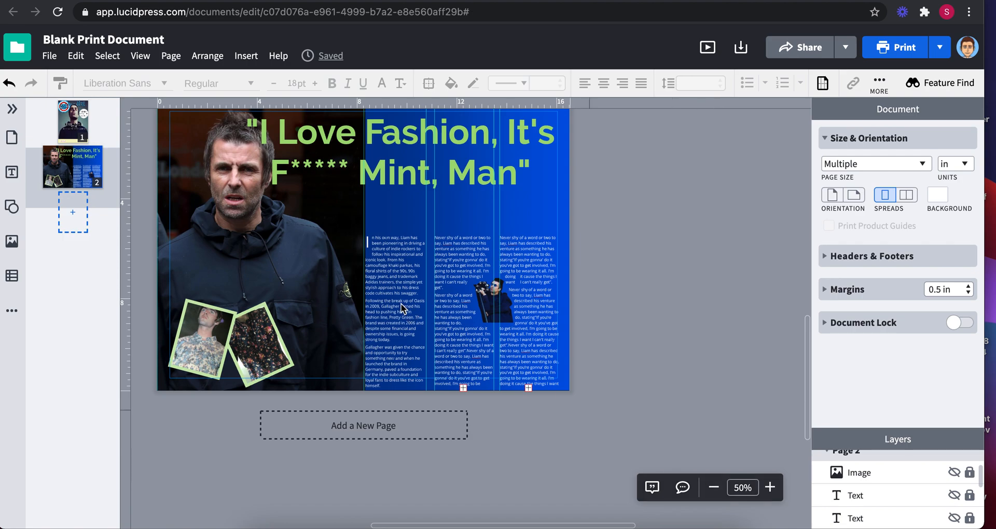
click(487, 309)
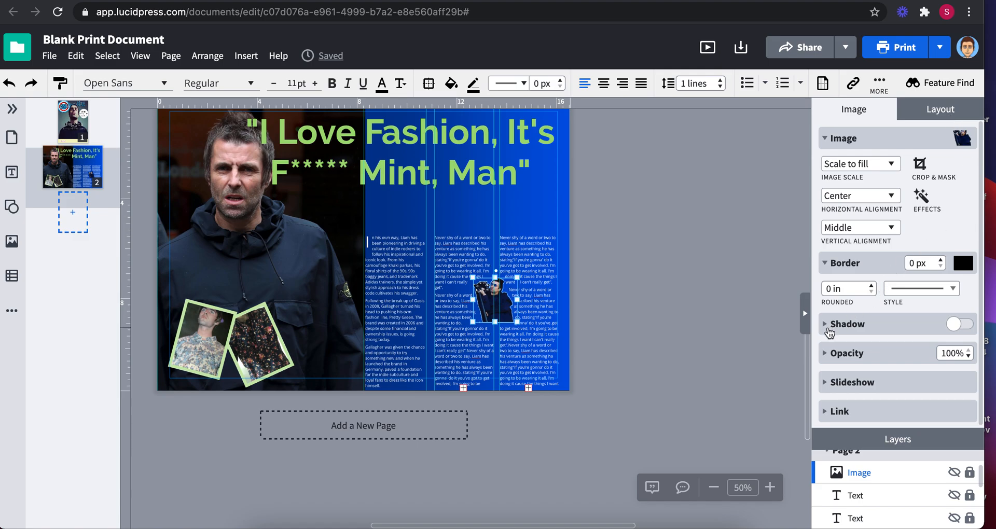
click(829, 330)
click(829, 330)
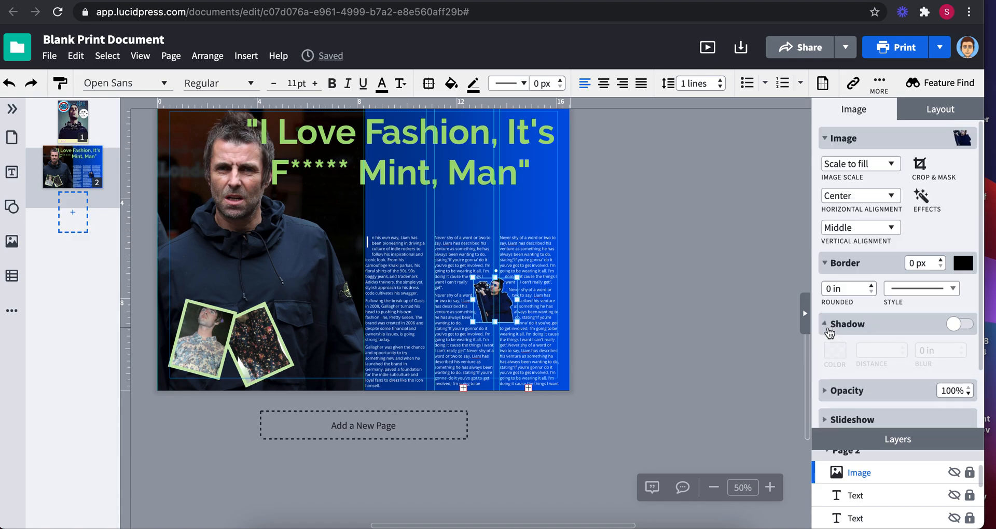
click(759, 224)
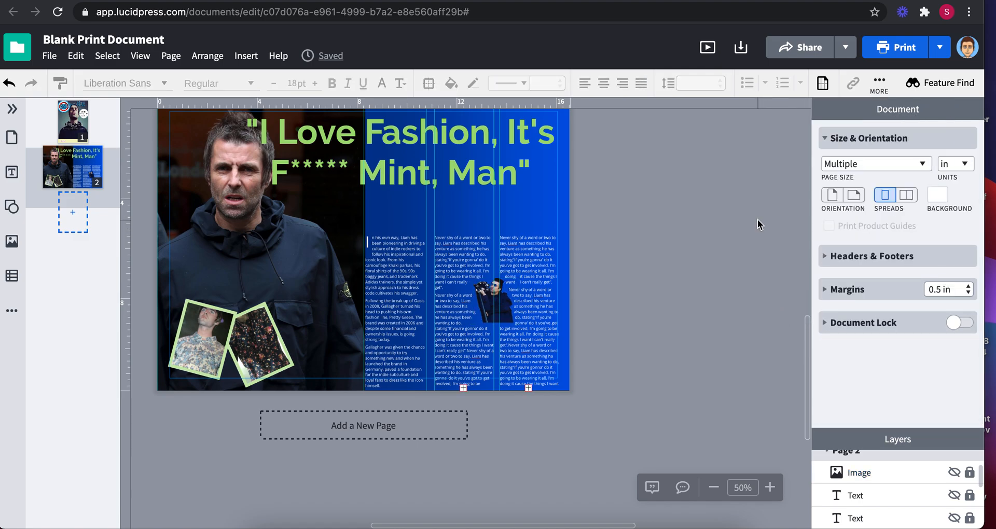